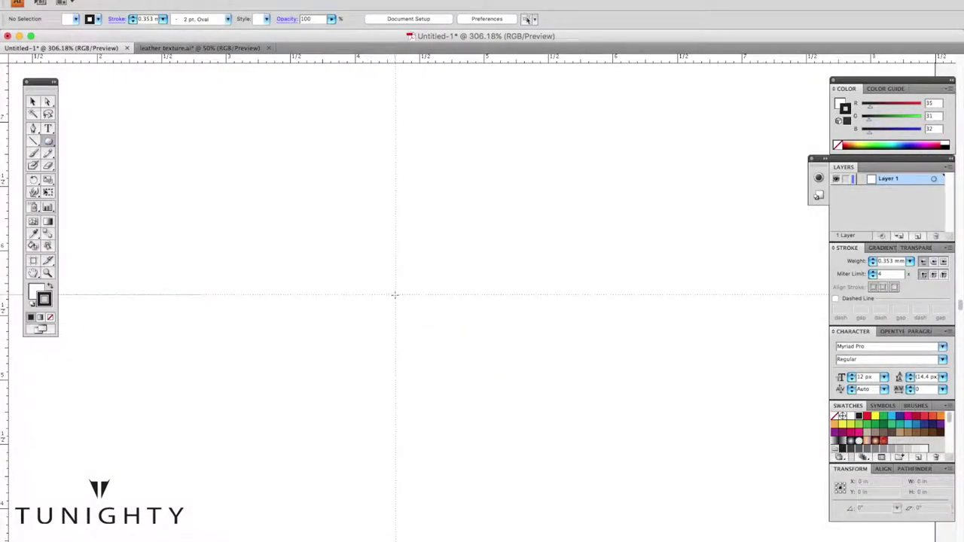
Create a 1 in × 1 in circle with the Ellipse tool.
click(394, 294)
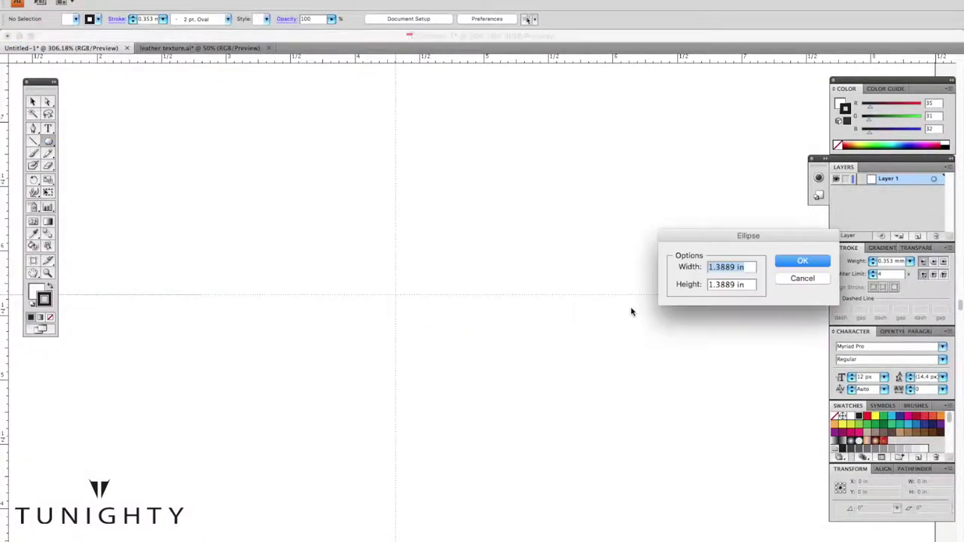
click(804, 261)
key(ctrl+equal)
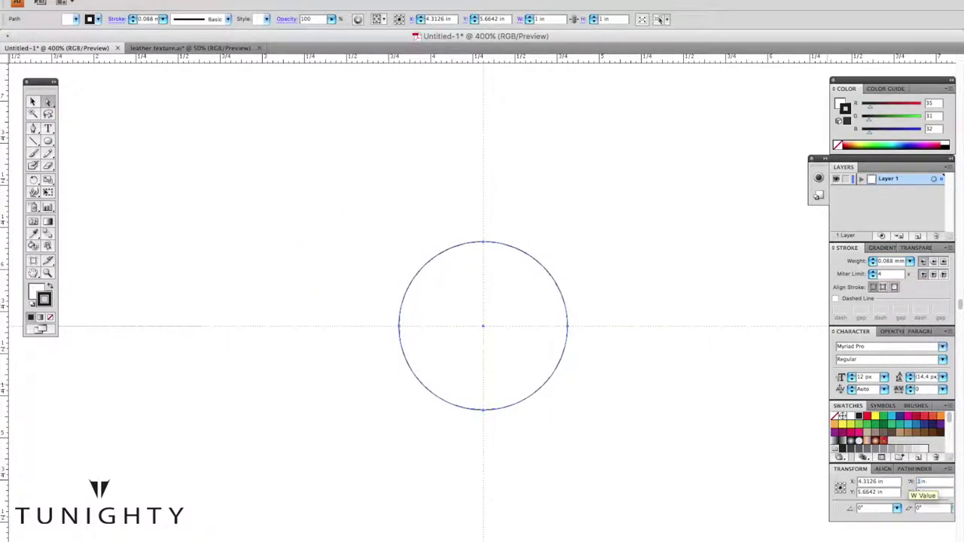
click(323, 207)
key(ctrl+minus)
Select the outer circle and try an Offset Path on it, then cancel.
click(16, 1)
click(326, 175)
scroll(326, 176, right, 5)
scroll(450, 230, right, 1)
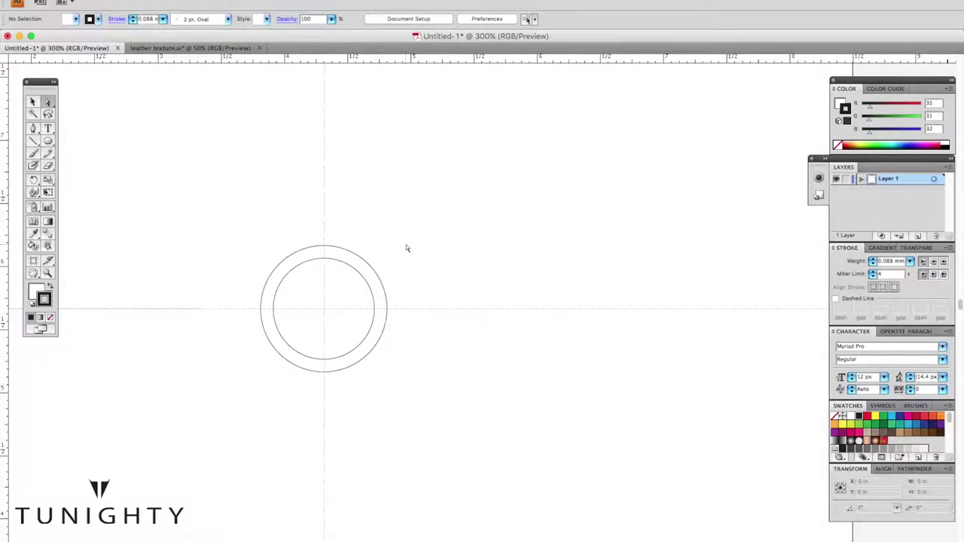
key(ctrl+a)
click(154, 2)
click(287, 226)
key(Escape)
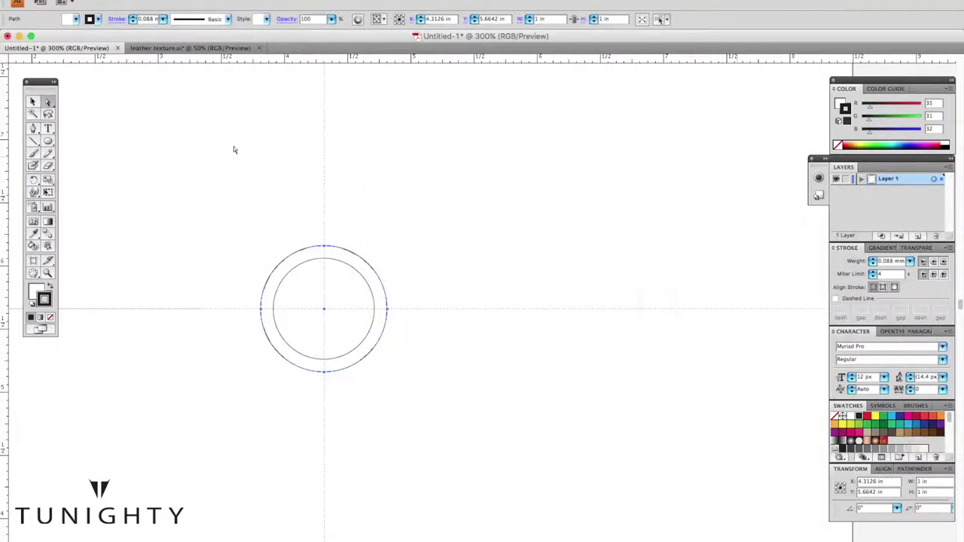
Dismiss the invalid-value warning and zoom in on the ring circles.
click(943, 510)
click(851, 202)
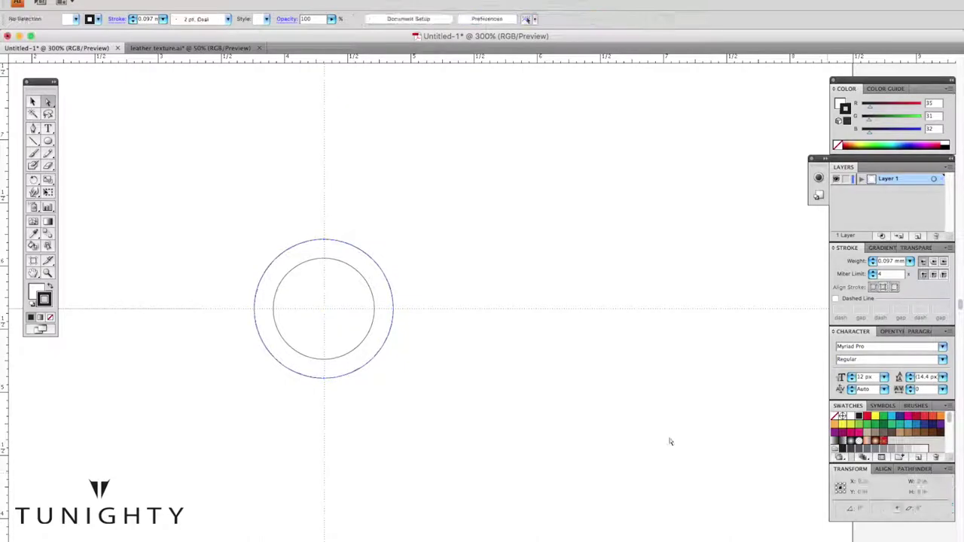
key(ctrl+plus)
key(ctrl+plus)
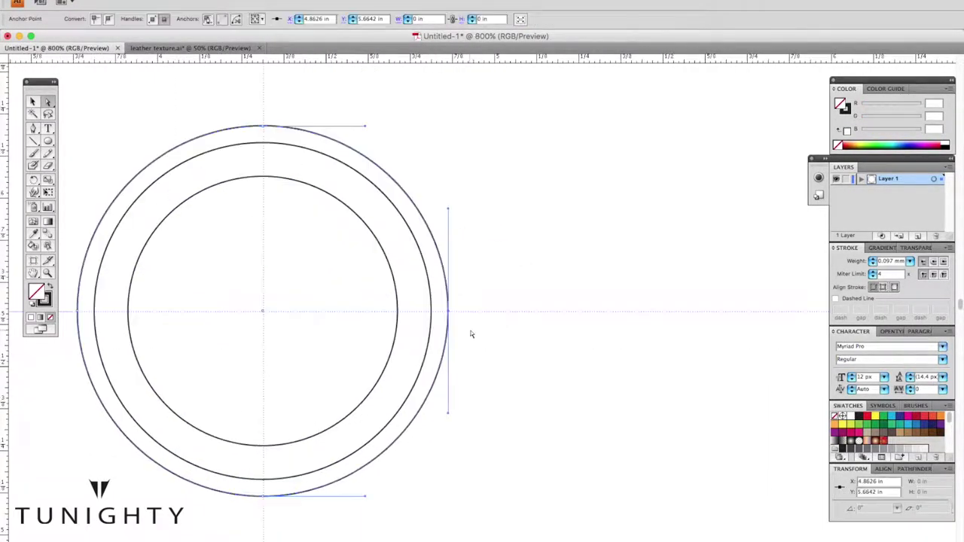
click(559, 291)
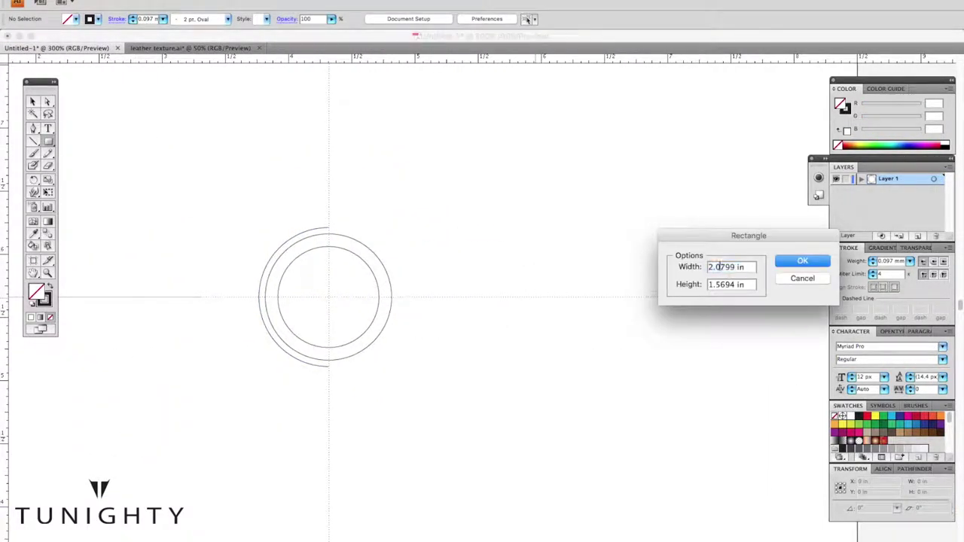
Discard a trial 2-inch square and start a pen path at the outer circle's top anchor.
click(804, 262)
key(Delete)
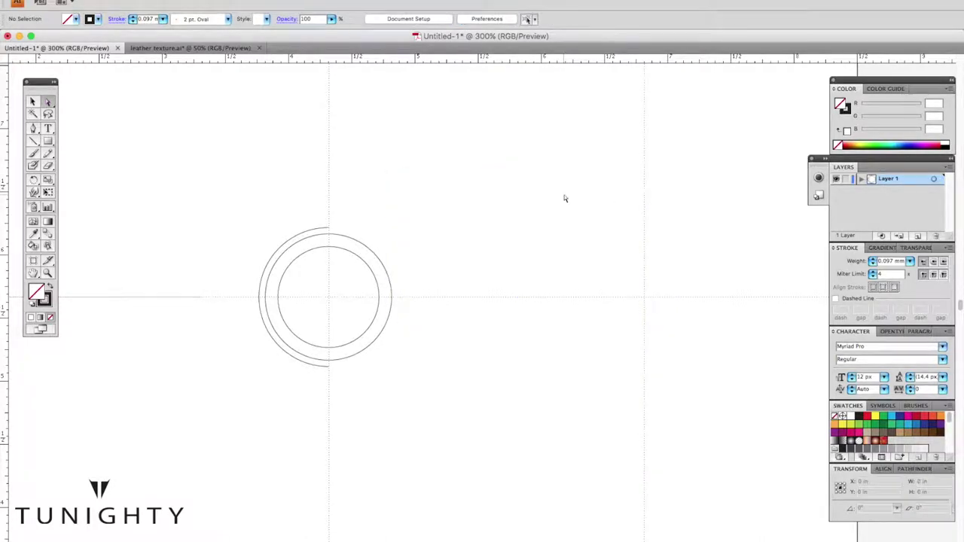
click(32, 128)
click(327, 229)
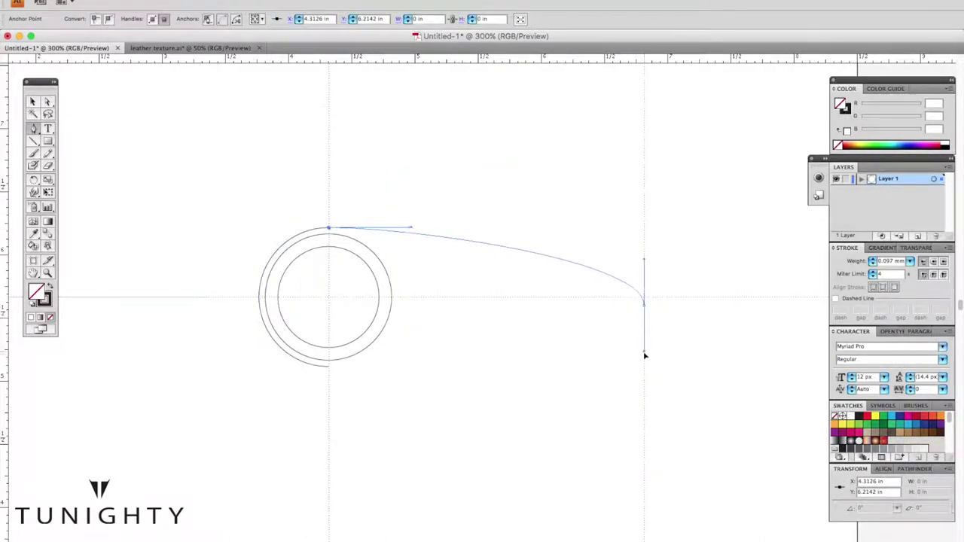
drag(328, 366, 366, 366)
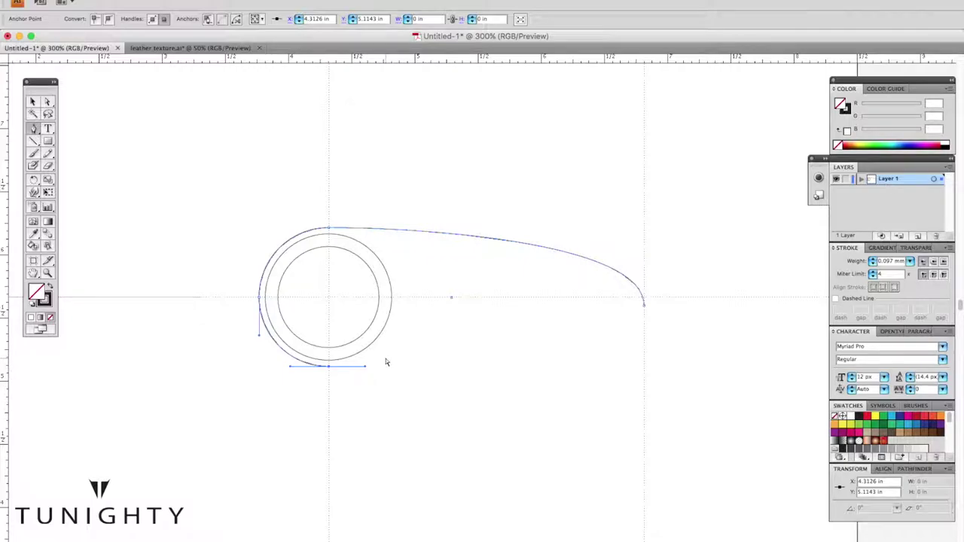
key(ctrl+minus)
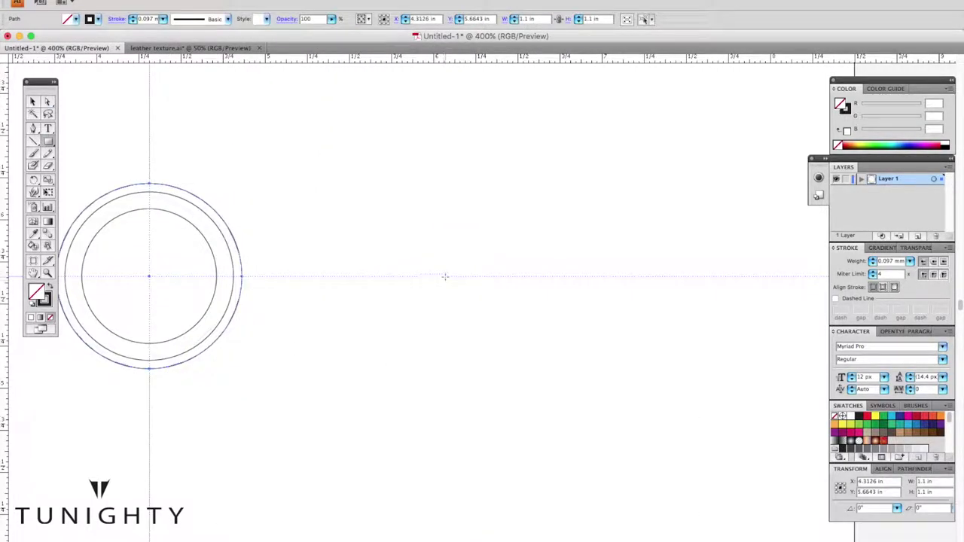
Create another trial 2-inch square and delete it.
alt+click(445, 276)
key(Return)
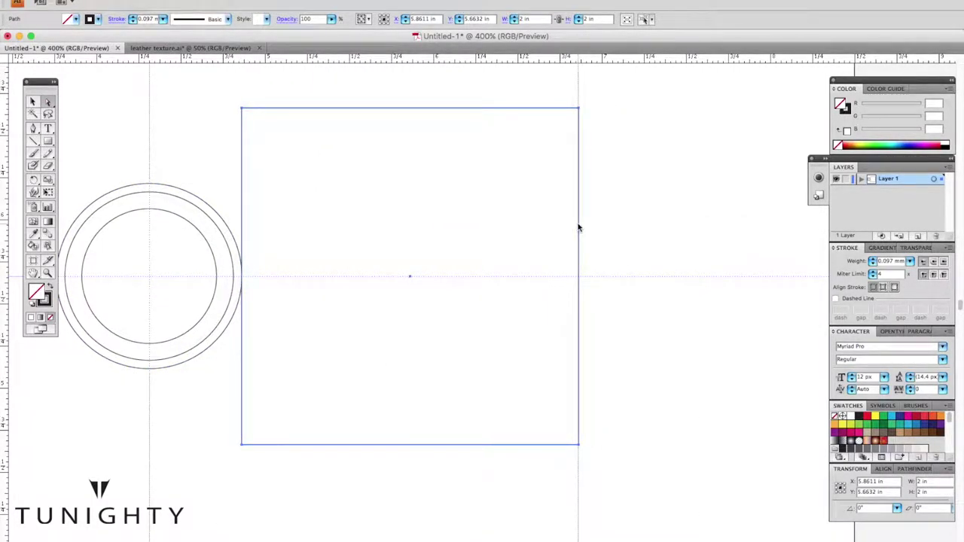
key(Delete)
scroll(301, 181, left, 2)
Draw the handle's top curve with the Pen tool, ending in a rounded right end.
key(p)
drag(195, 181, 252, 179)
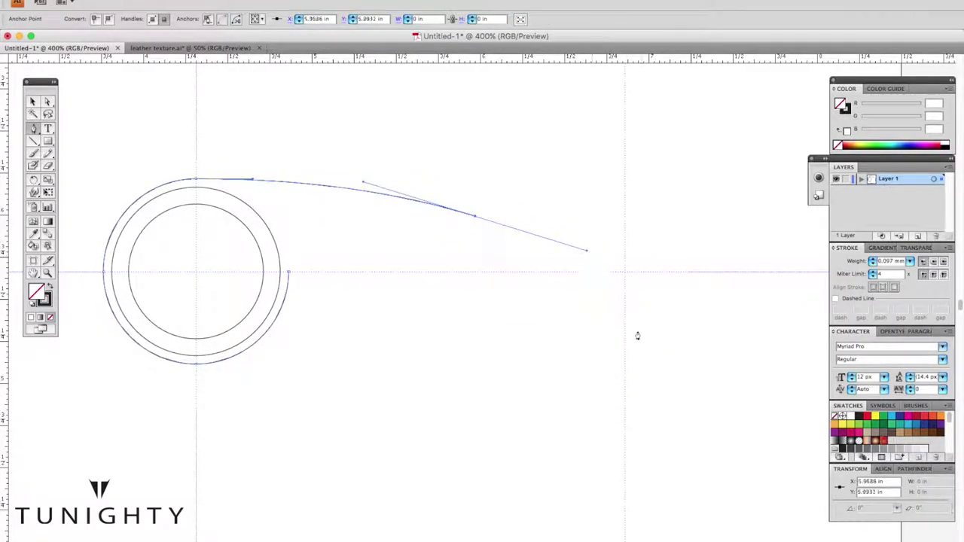
key(p)
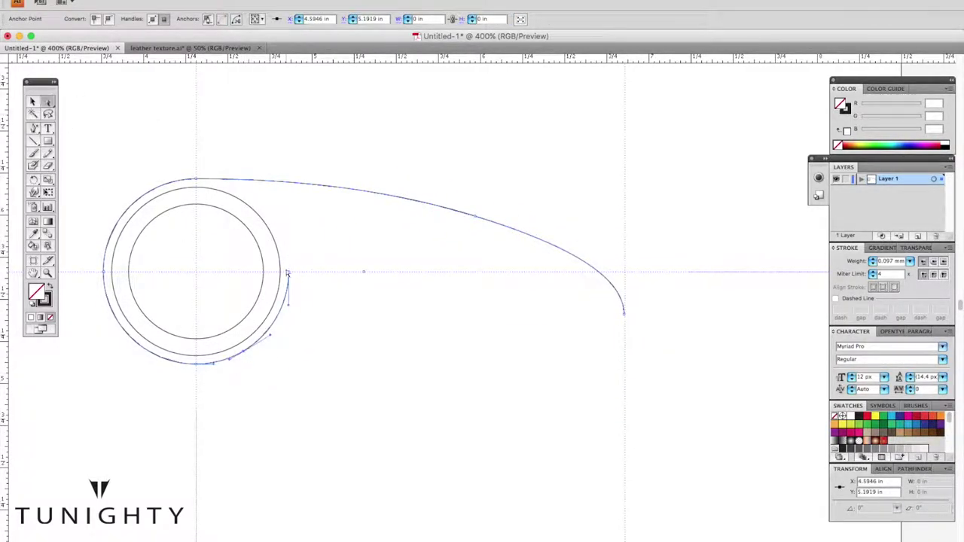
key(p)
click(334, 330)
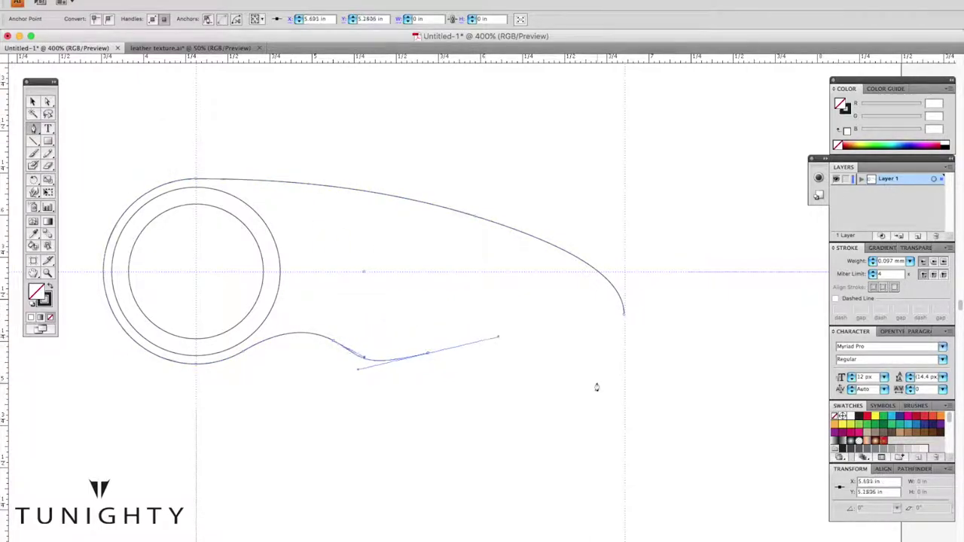
drag(596, 250, 598, 293)
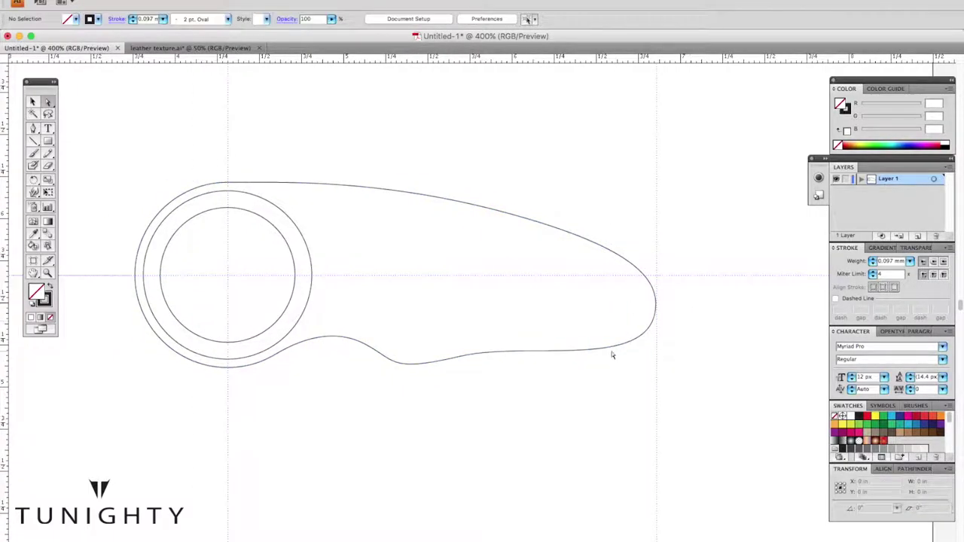
mouse_move(658, 384)
mouse_down()
mouse_move(678, 417)
mouse_move(679, 400)
mouse_up()
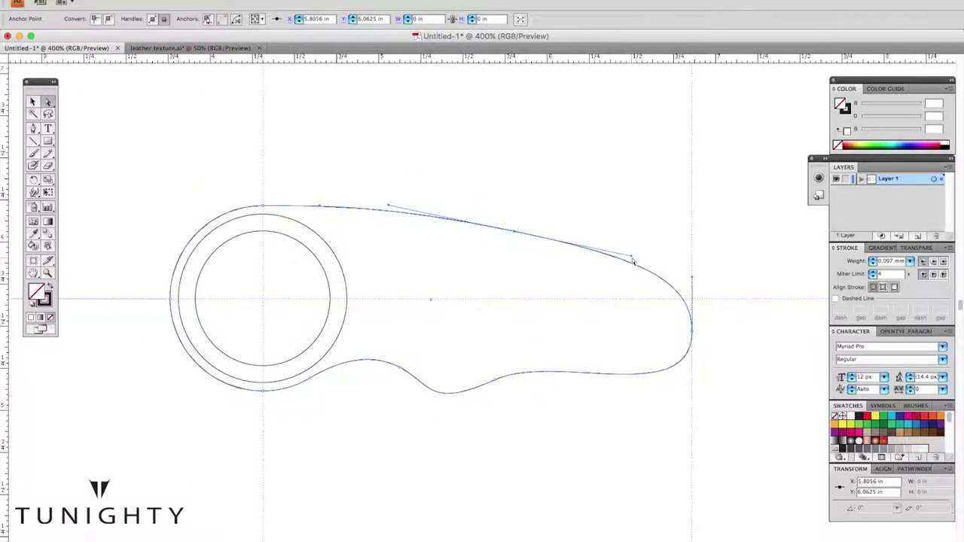
Smooth the handle outline's top curve by dragging its anchor handles.
click(452, 391)
click(471, 398)
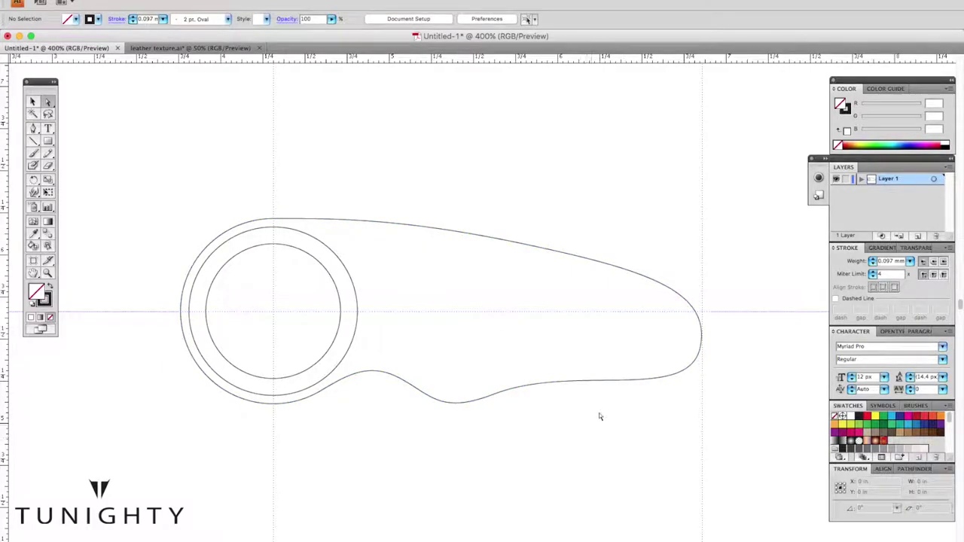
click(435, 231)
drag(533, 246, 497, 229)
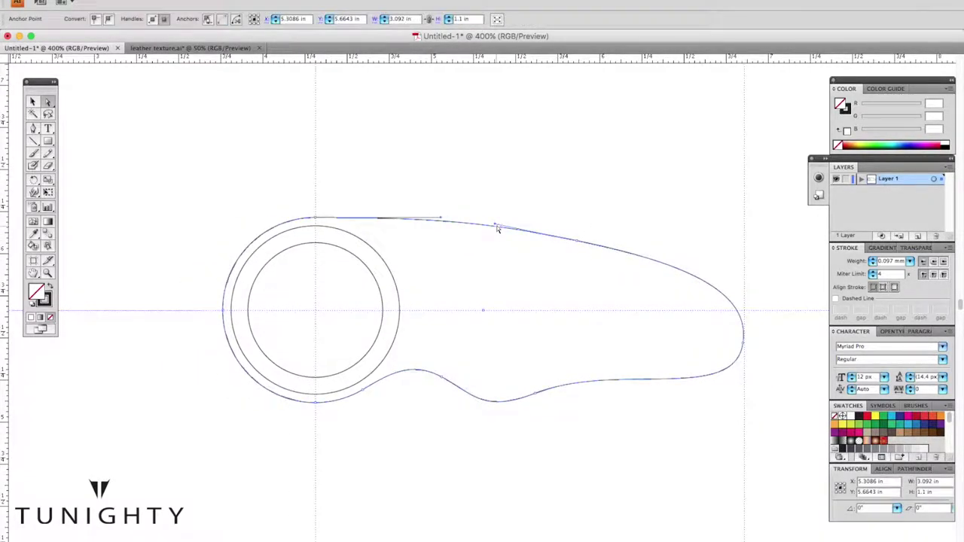
click(435, 221)
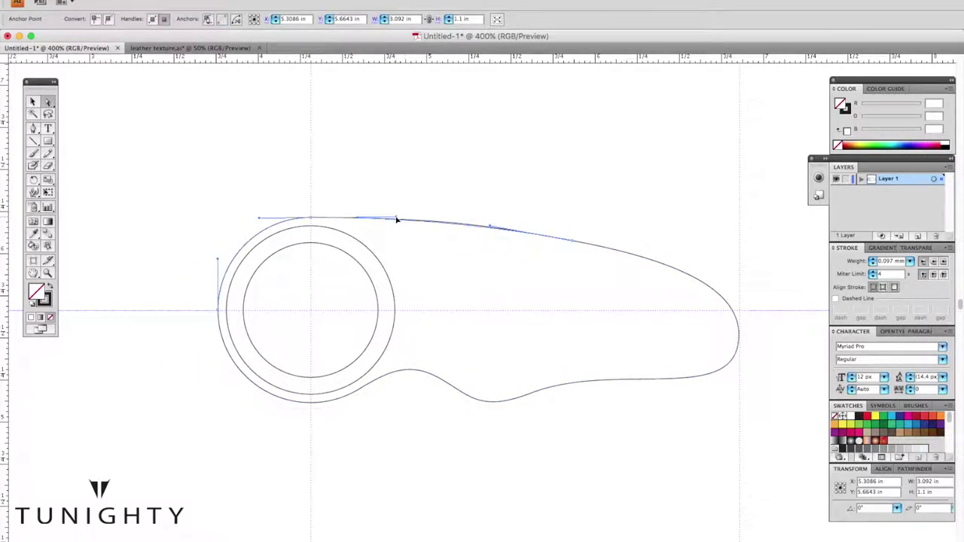
drag(388, 219, 372, 218)
click(509, 234)
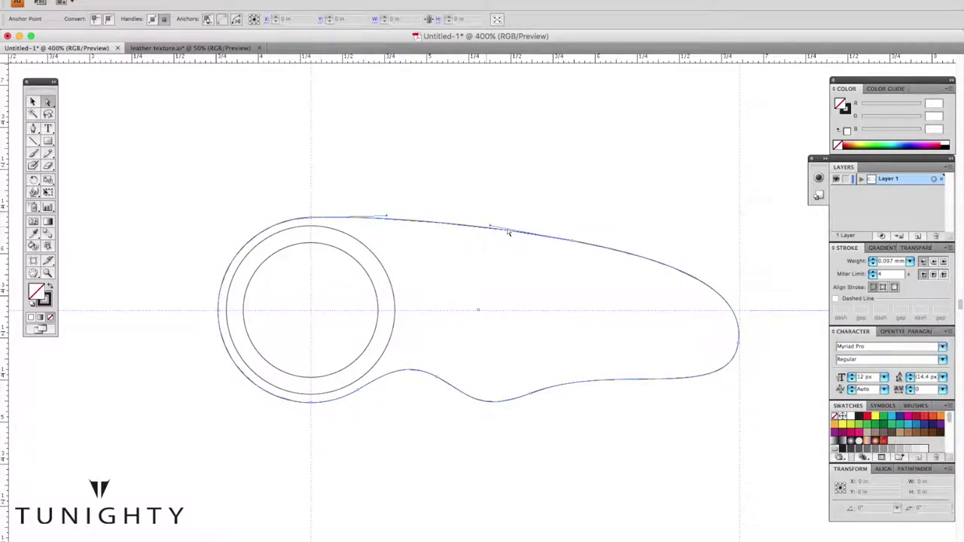
click(555, 222)
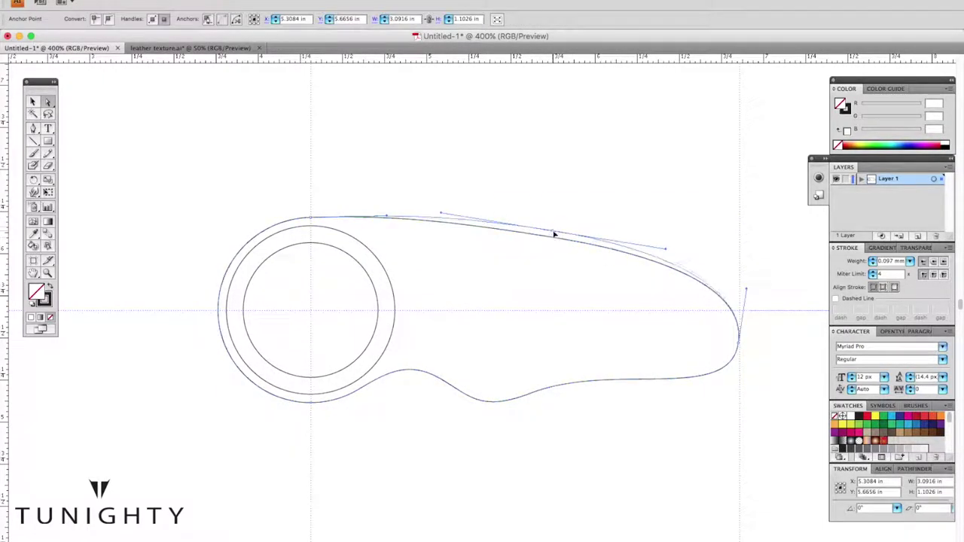
click(464, 226)
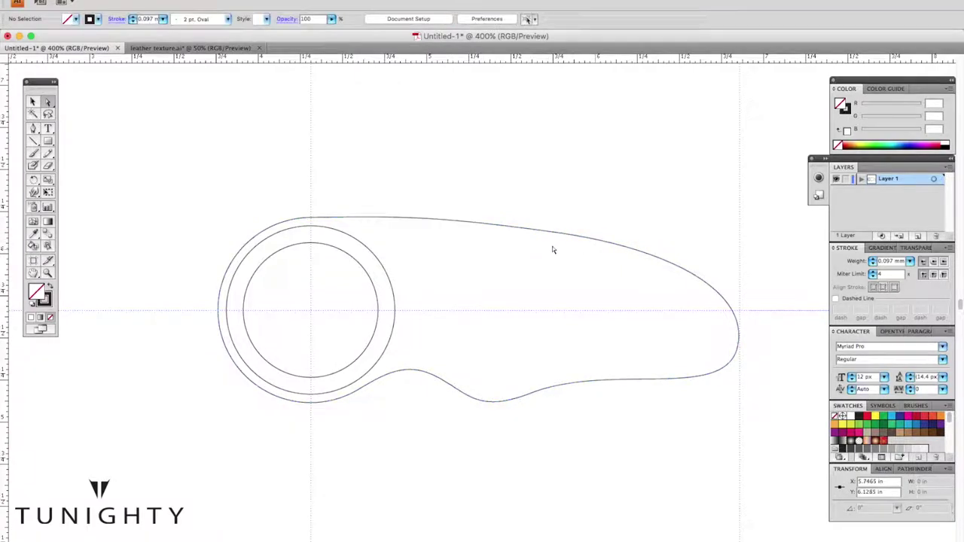
Reshape the rounded right end of the handle outline.
click(619, 259)
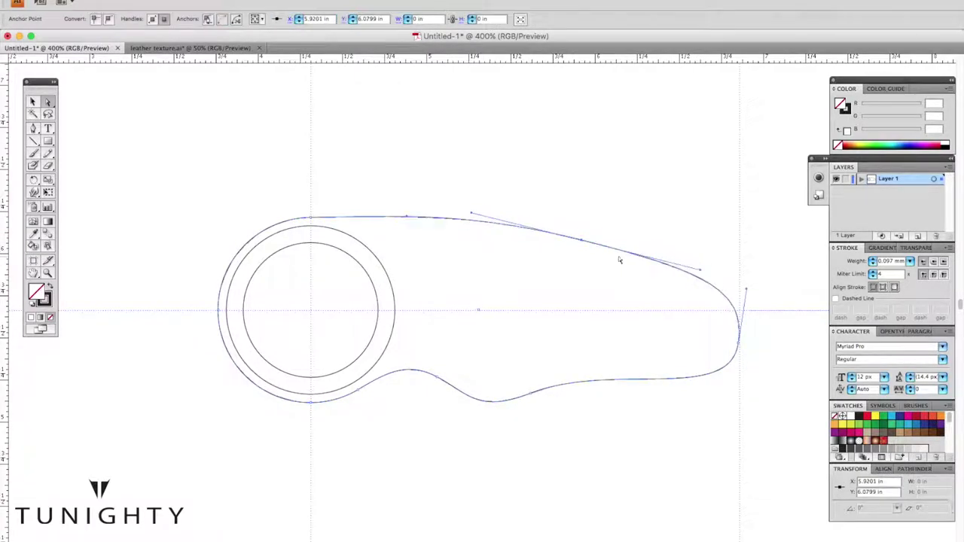
drag(684, 265, 655, 256)
click(670, 250)
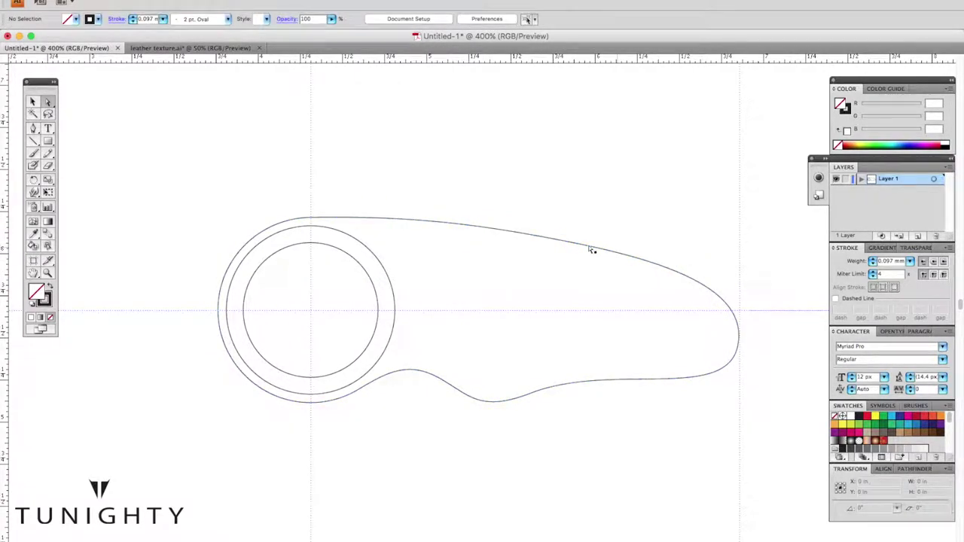
click(338, 217)
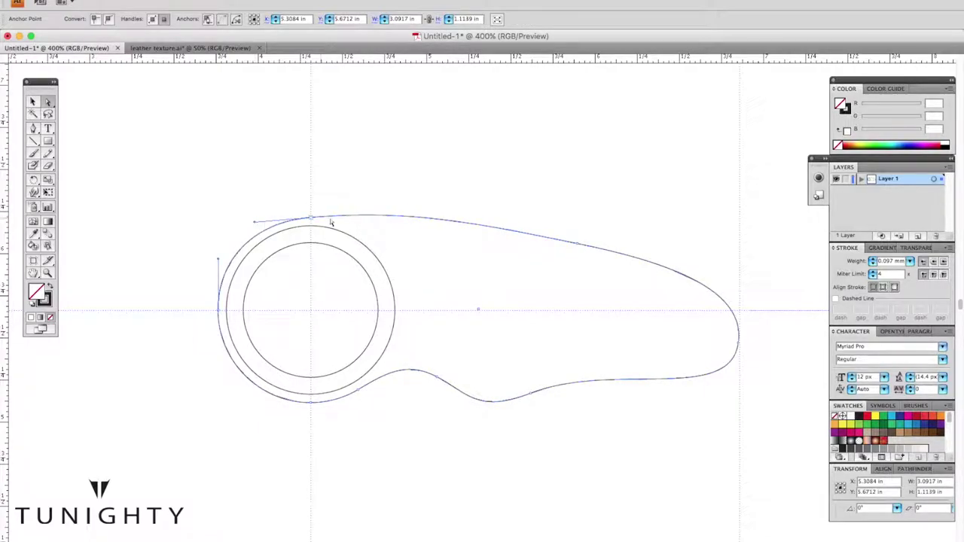
click(487, 226)
click(699, 263)
click(669, 263)
click(678, 243)
key(ctrl+minus)
key(ctrl+plus)
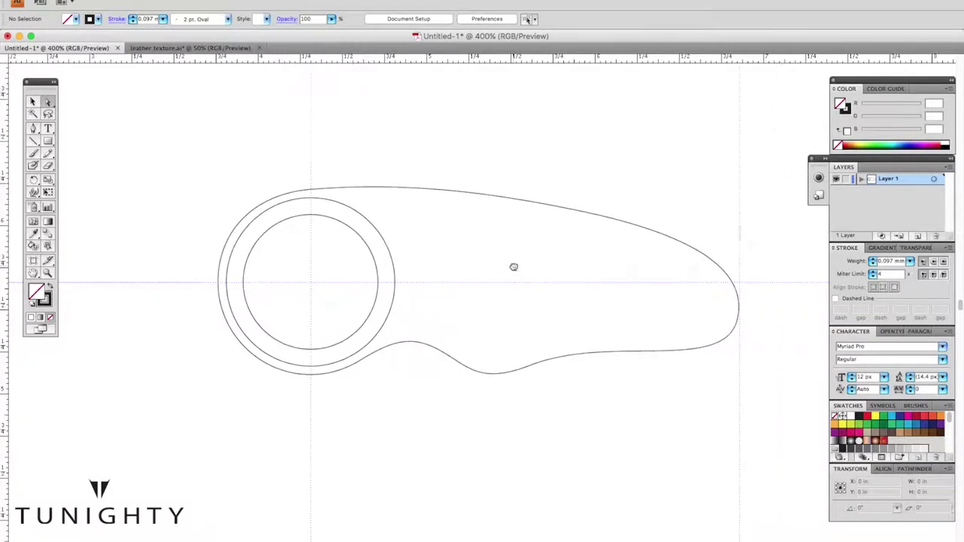
Refine the curve where the outline leaves the ring's top, flattening and rotating its handles.
click(291, 203)
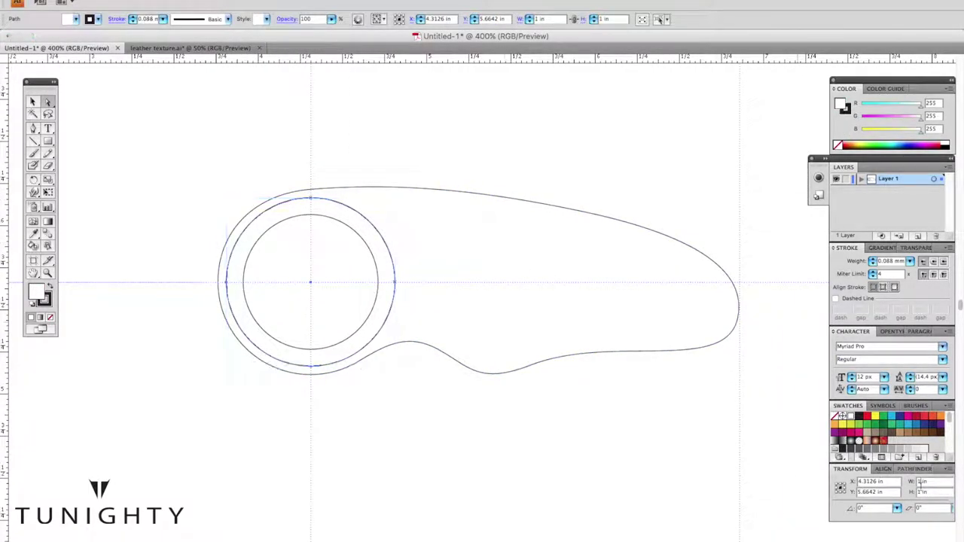
click(933, 482)
text(1.1)
key(ctrl+plus)
click(326, 138)
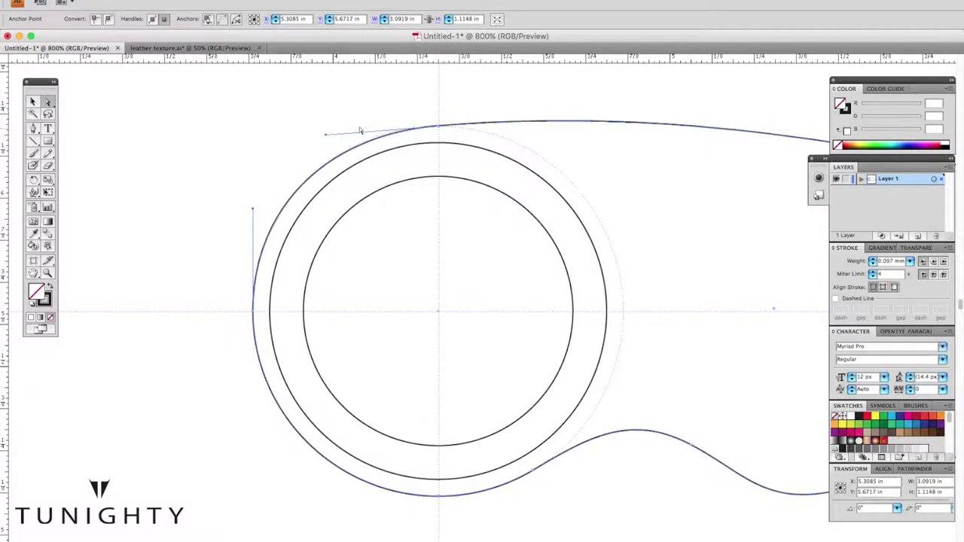
scroll(332, 136, up, 2)
scroll(272, 188, right, 2)
drag(289, 174, 289, 178)
drag(400, 166, 555, 137)
drag(210, 239, 215, 224)
drag(307, 183, 387, 177)
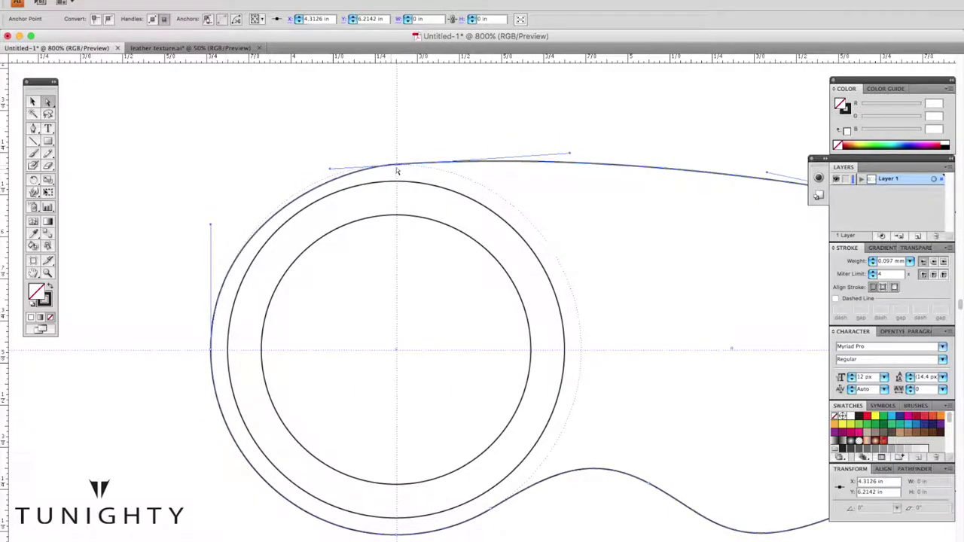
drag(557, 142, 645, 133)
key(super+minus)
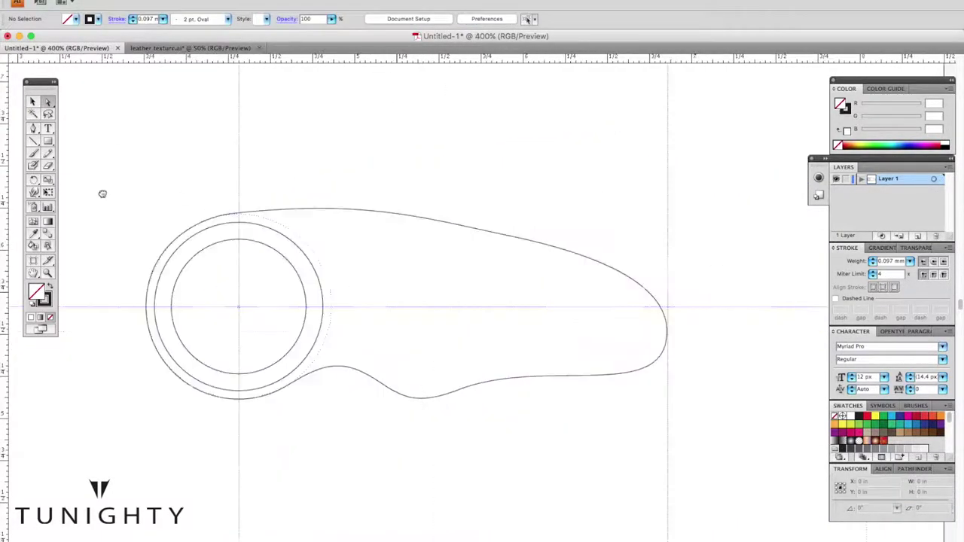
click(480, 231)
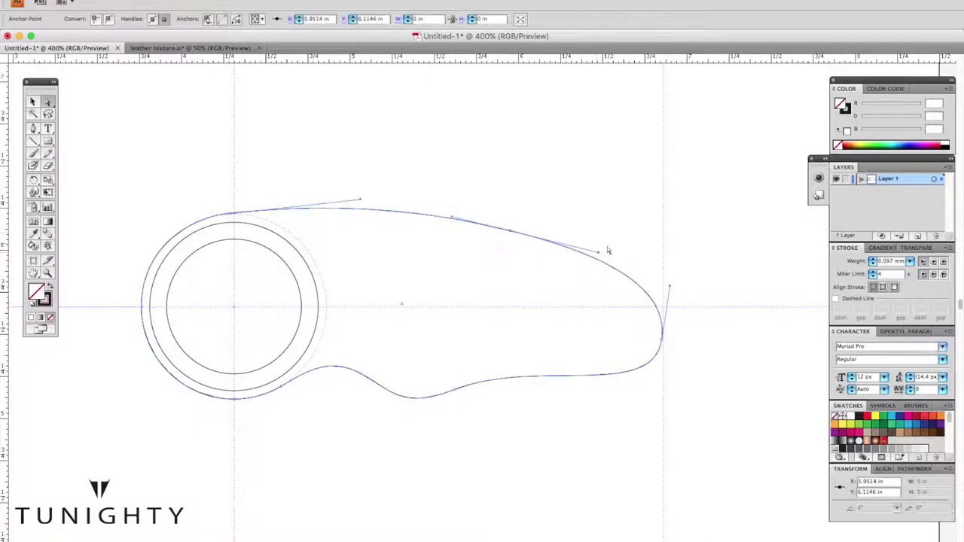
click(286, 213)
key(super+minus)
key(super+minus)
Apply a trial inward Offset Path to the outline, then undo it.
key(super+plus)
key(super+plus)
key(super+plus)
click(150, 2)
click(285, 233)
click(798, 273)
click(151, 1)
click(295, 241)
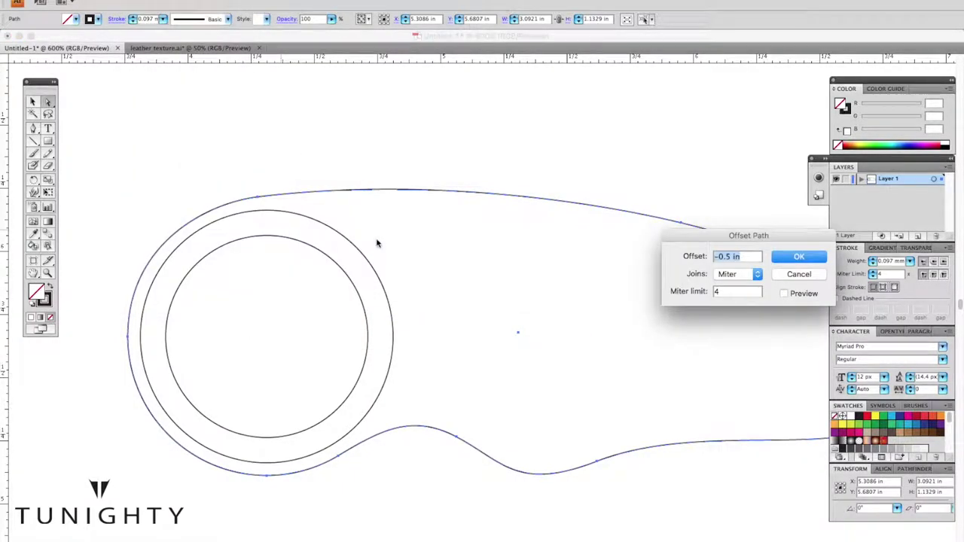
key(Return)
drag(386, 158, 418, 177)
key(ctrl+z)
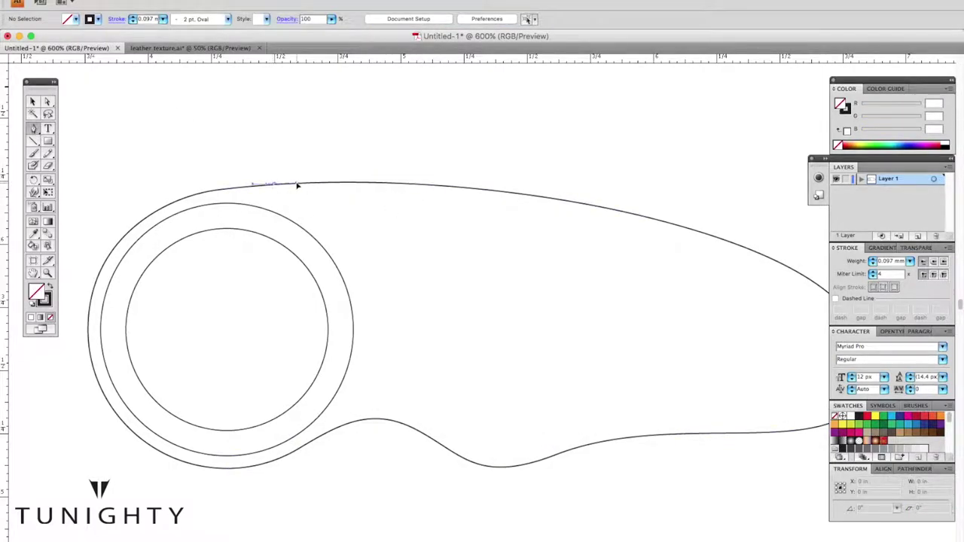
Draw a curved thumb notch in the top edge right of the ring and inspect it.
click(355, 182)
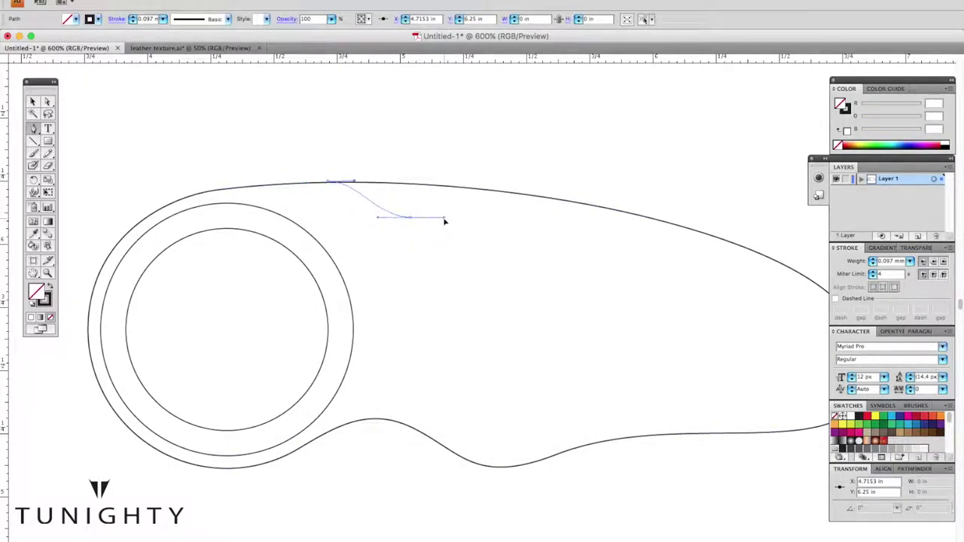
drag(445, 221, 444, 218)
ctrl+click(417, 219)
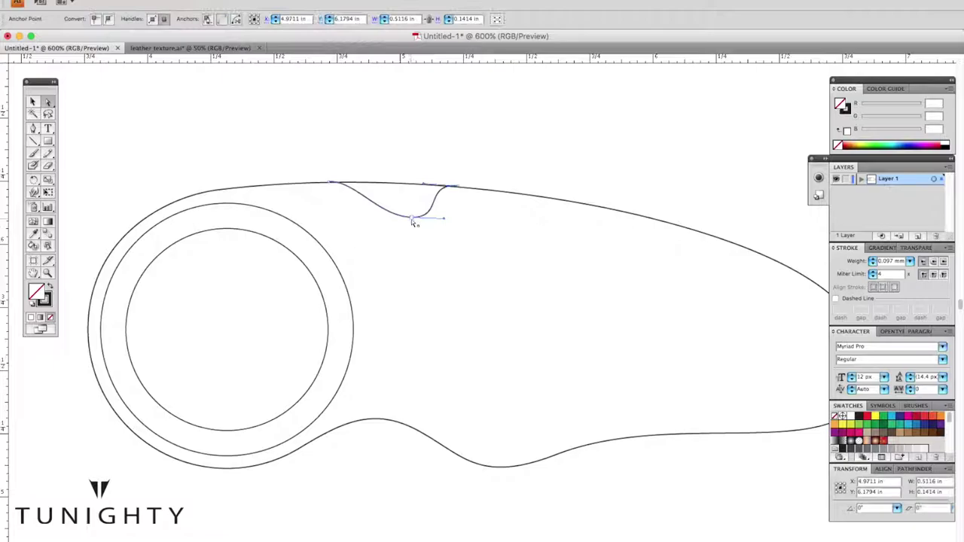
key(ctrl+equal)
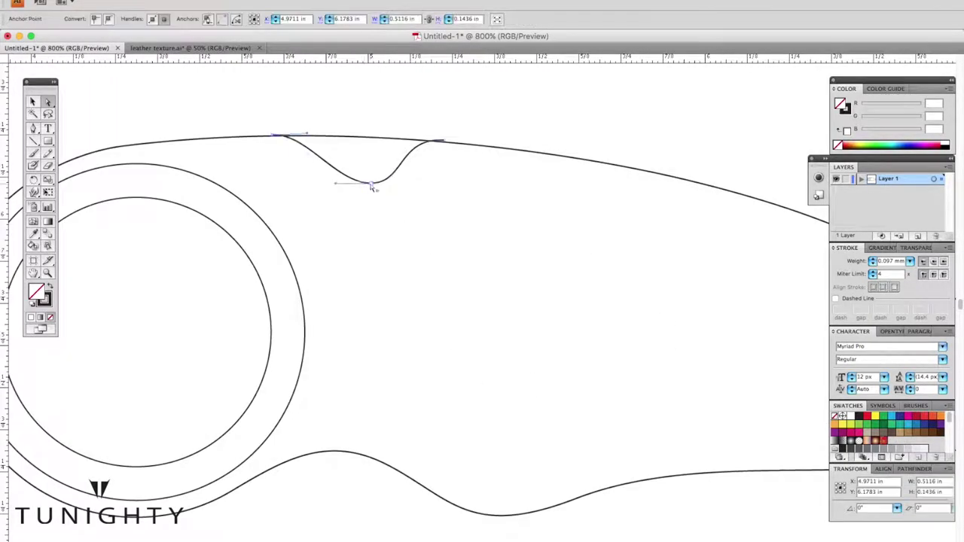
key(ctrl+minus)
key(ctrl+minus)
key(ctrl+minus)
key(ctrl+equal)
key(ctrl+equal)
key(ctrl+equal)
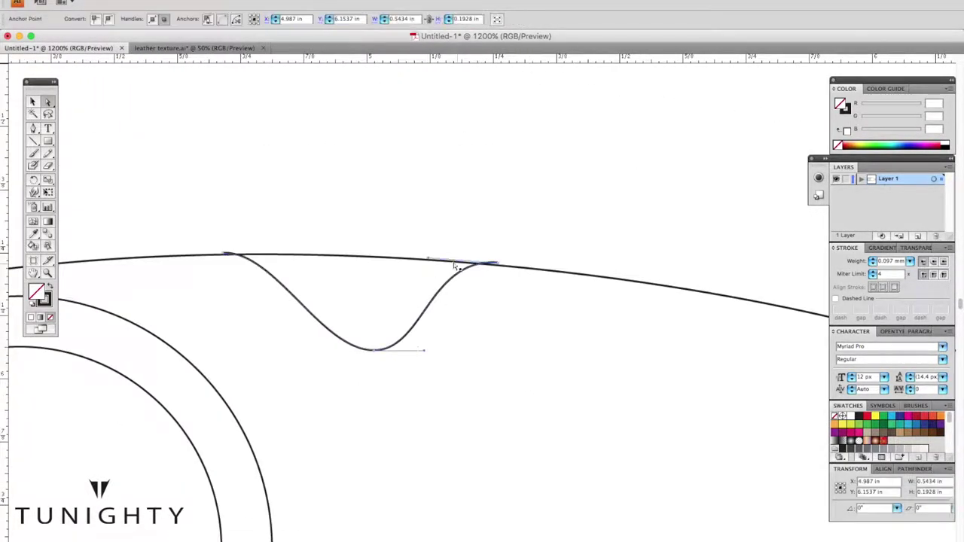
click(449, 230)
key(ctrl+minus)
key(ctrl+minus)
key(ctrl+minus)
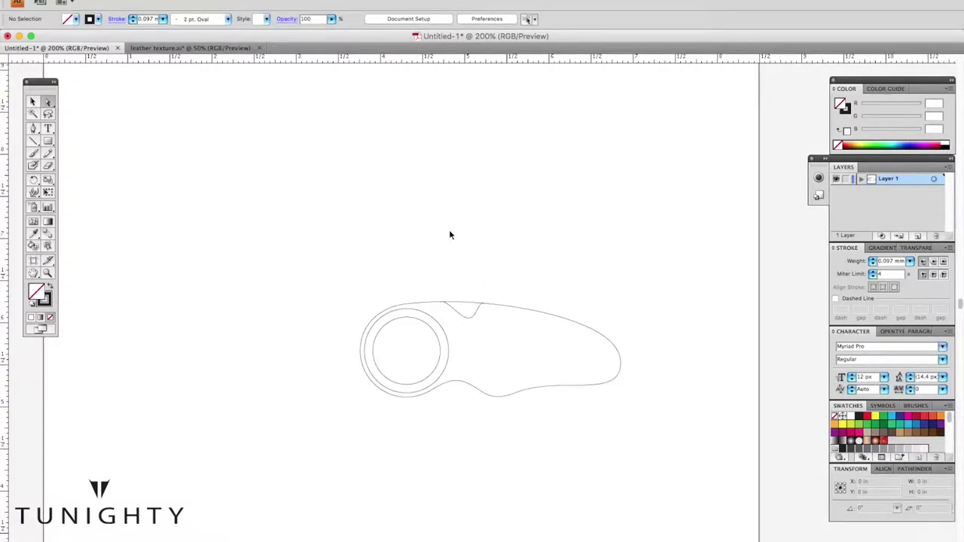
key(ctrl+equal)
key(ctrl+equal)
key(ctrl+equal)
key(ctrl+minus)
key(ctrl+minus)
key(ctrl+minus)
key(ctrl+equal)
key(ctrl+equal)
key(ctrl+equal)
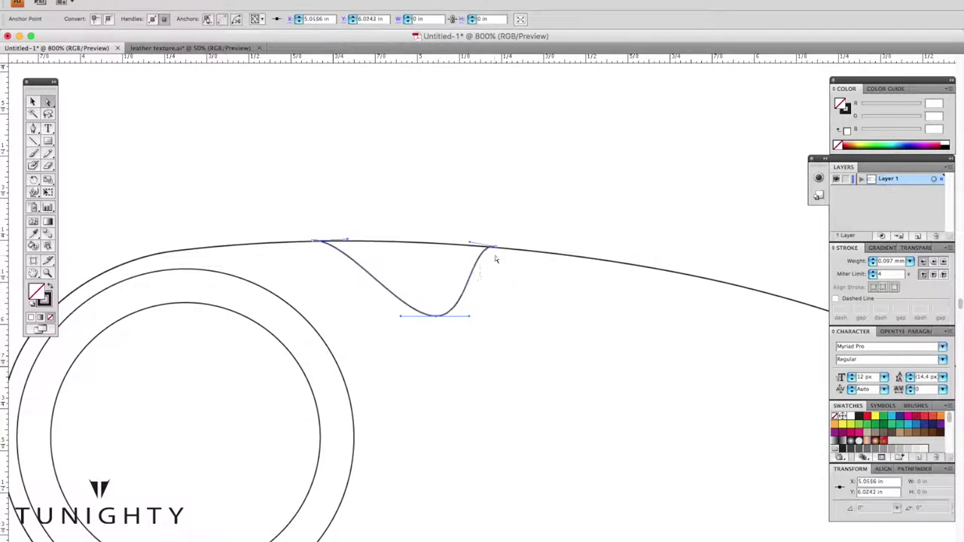
key(ctrl+minus)
key(ctrl+minus)
key(ctrl+shift+F9)
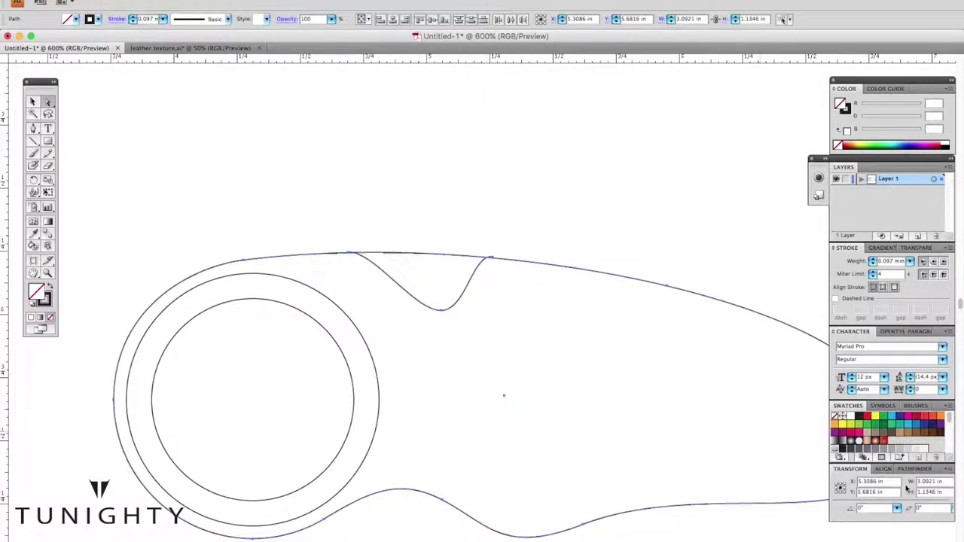
Offset the handle outline inward by -0.05 in.
key(ctrl+equal)
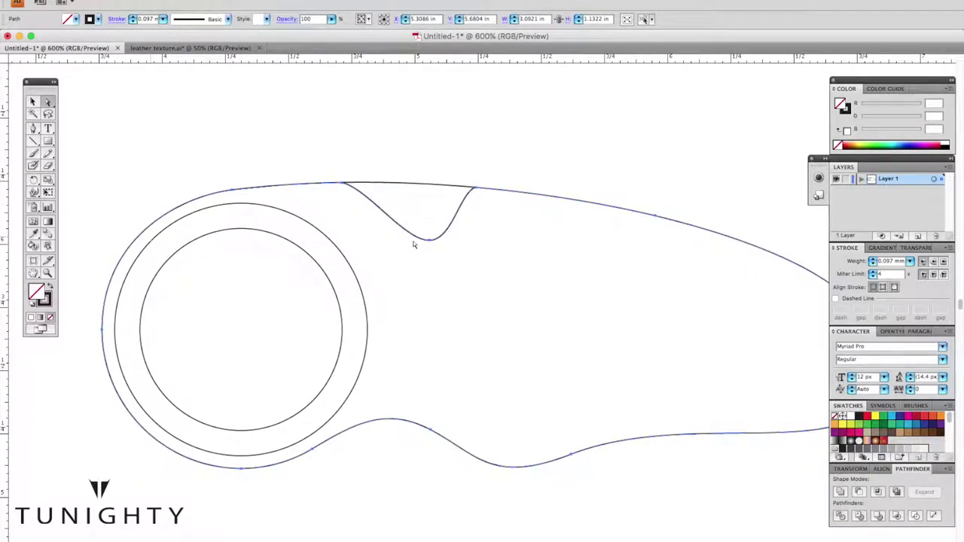
click(197, 2)
click(308, 233)
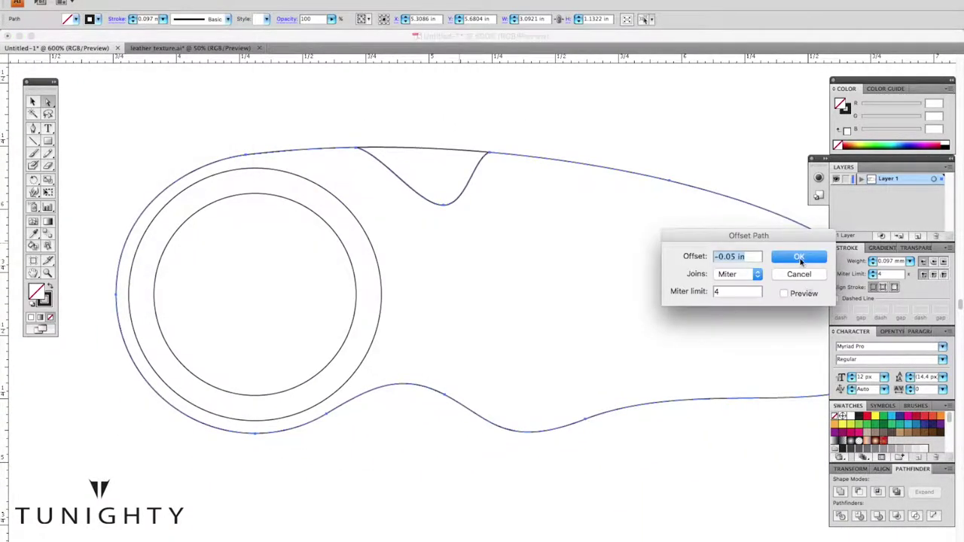
click(806, 254)
key(ctrl+minus)
Select the outer offset outline and apply a -0.1 in inward offset, dismissing an alert.
click(316, 144)
scroll(615, 316, up, 3)
click(653, 251)
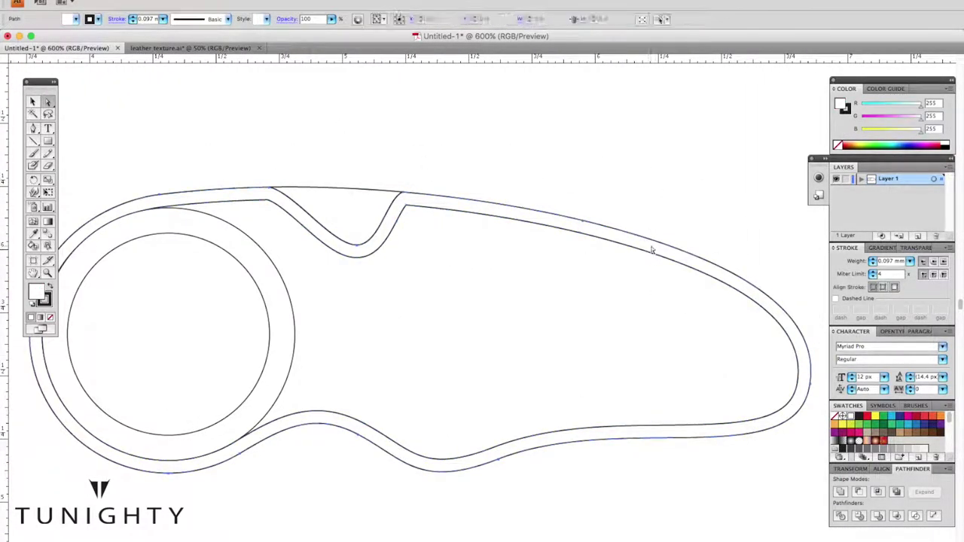
click(198, 2)
click(300, 238)
key(Return)
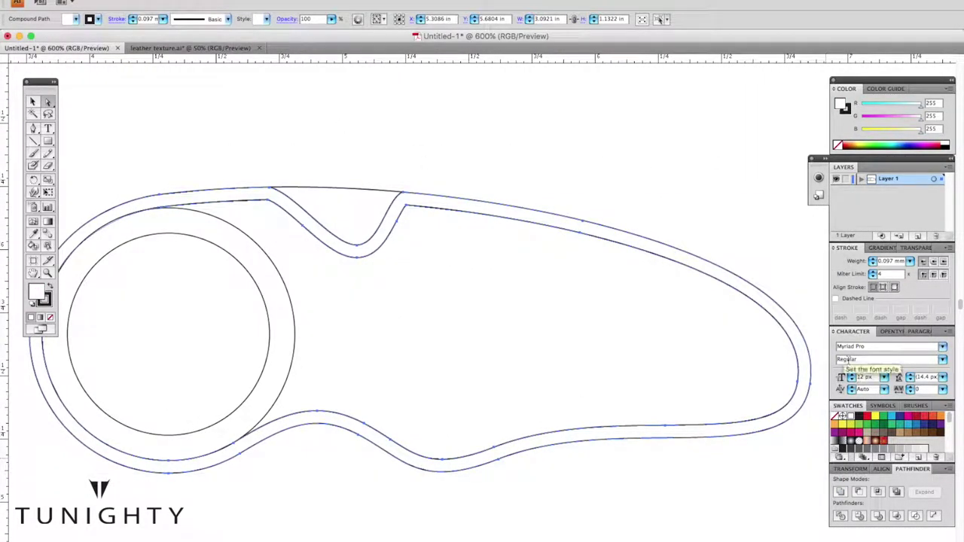
key(Return)
click(197, 3)
click(284, 235)
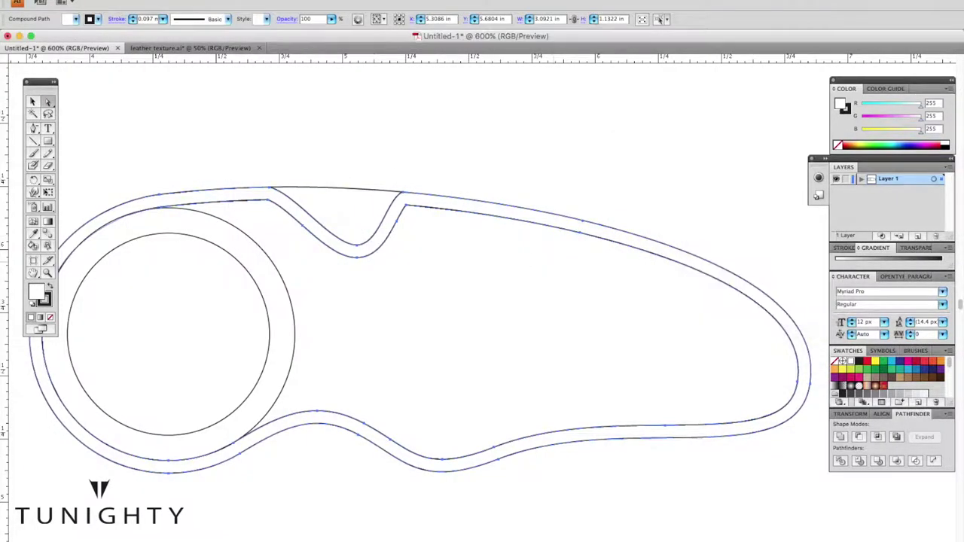
key(Return)
Repeat the inward offset three more times, then bring the notch area into view.
click(198, 2)
click(284, 235)
key(Return)
click(197, 2)
click(286, 234)
text(-0.005)
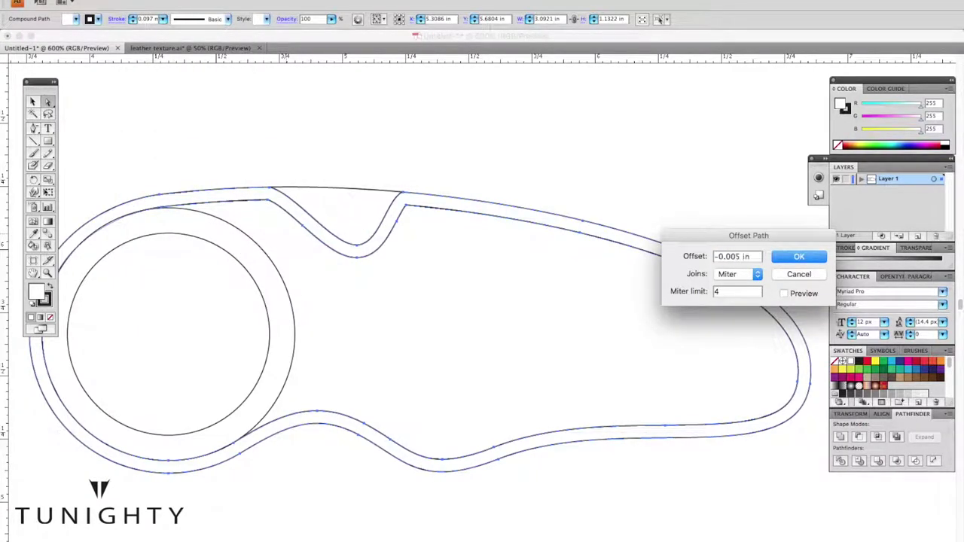
key(Return)
click(198, 2)
click(284, 234)
key(Return)
scroll(680, 193, left, 2)
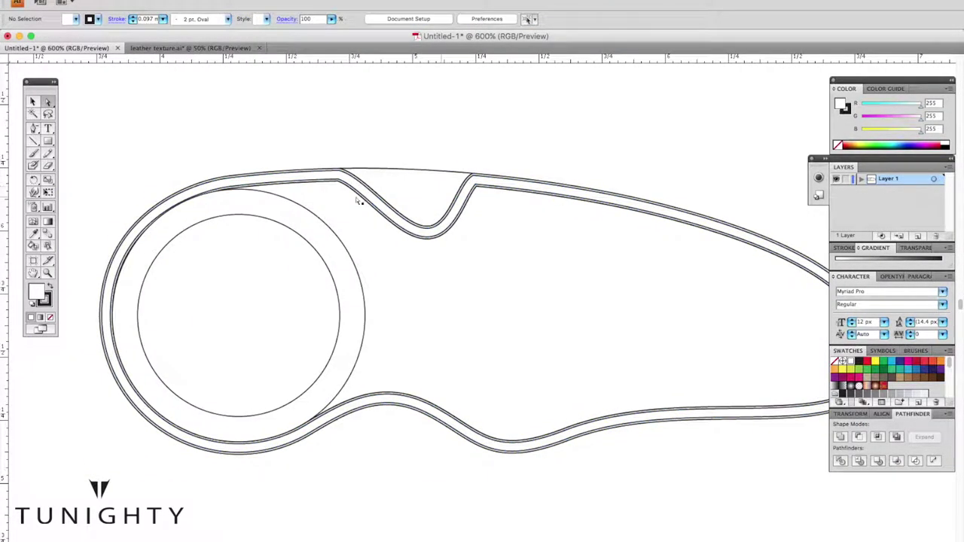
scroll(680, 193, up, 2)
drag(458, 138, 441, 452)
Give the handle's border band a grey fill and a black stroke.
click(440, 450)
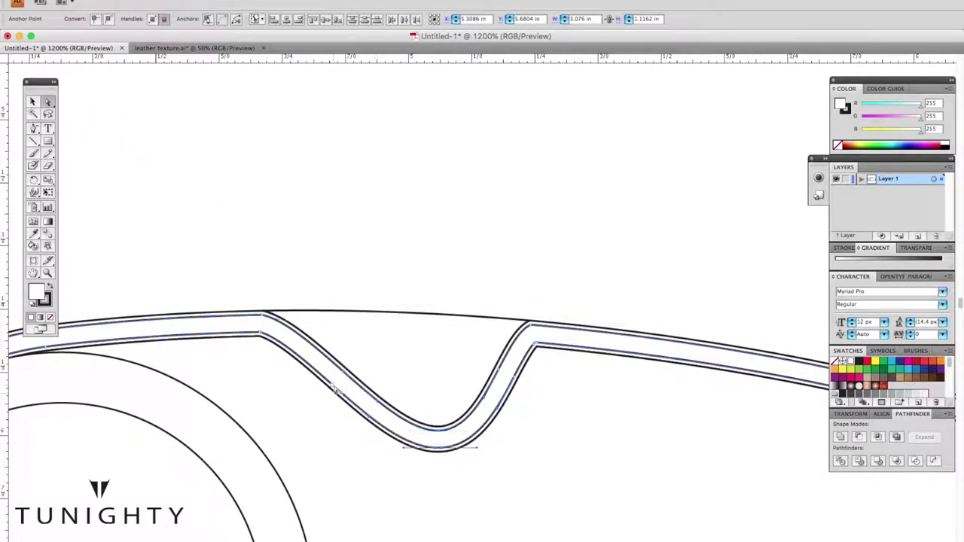
scroll(522, 280, down, 3)
click(480, 265)
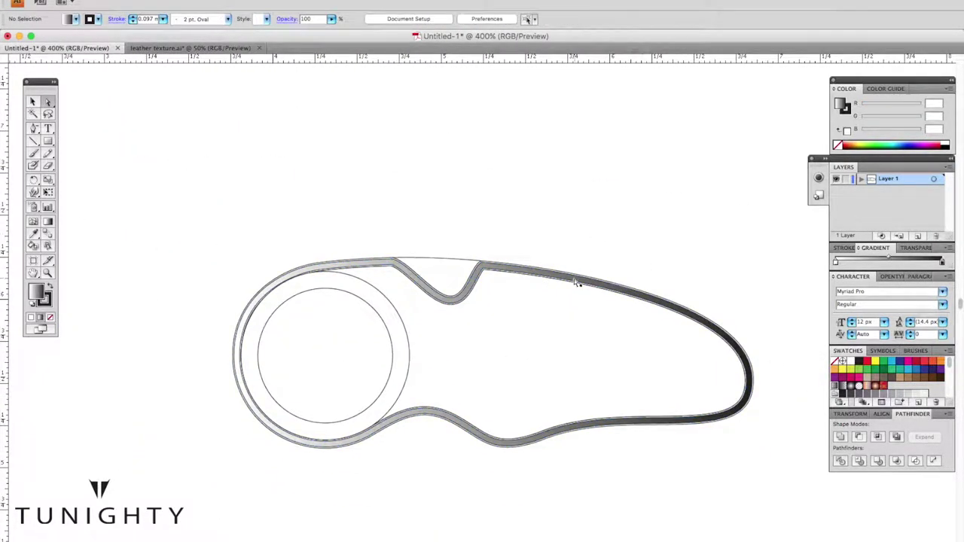
double_click(35, 295)
click(869, 224)
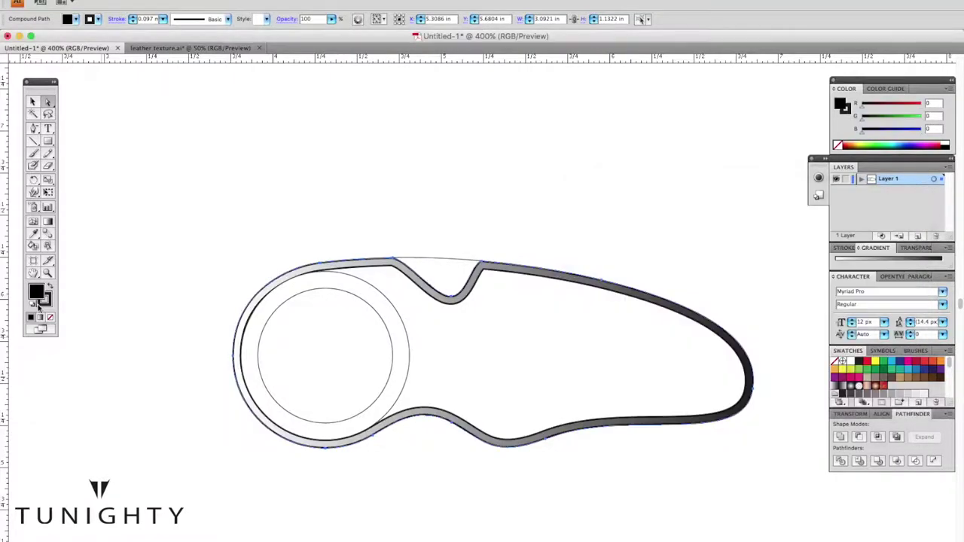
click(478, 290)
scroll(478, 290, up, 2)
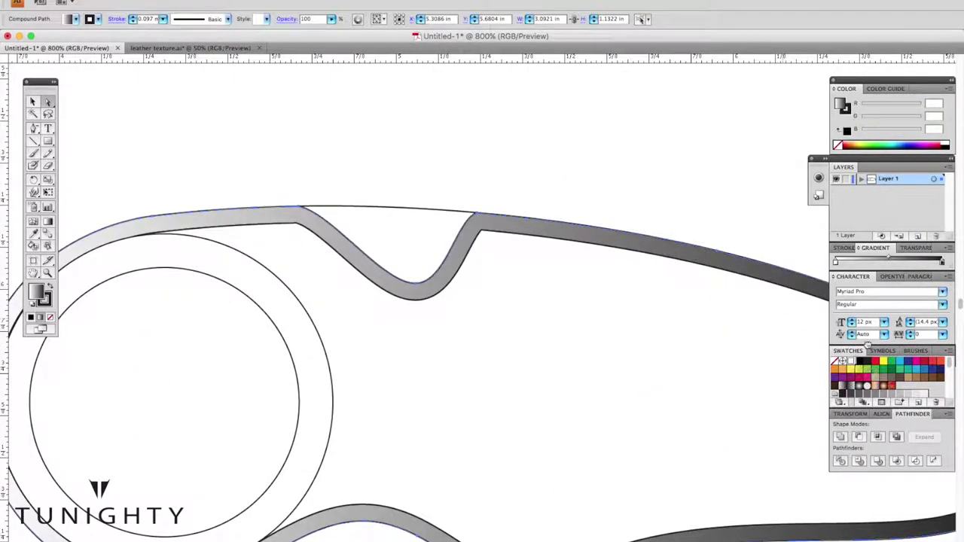
click(851, 385)
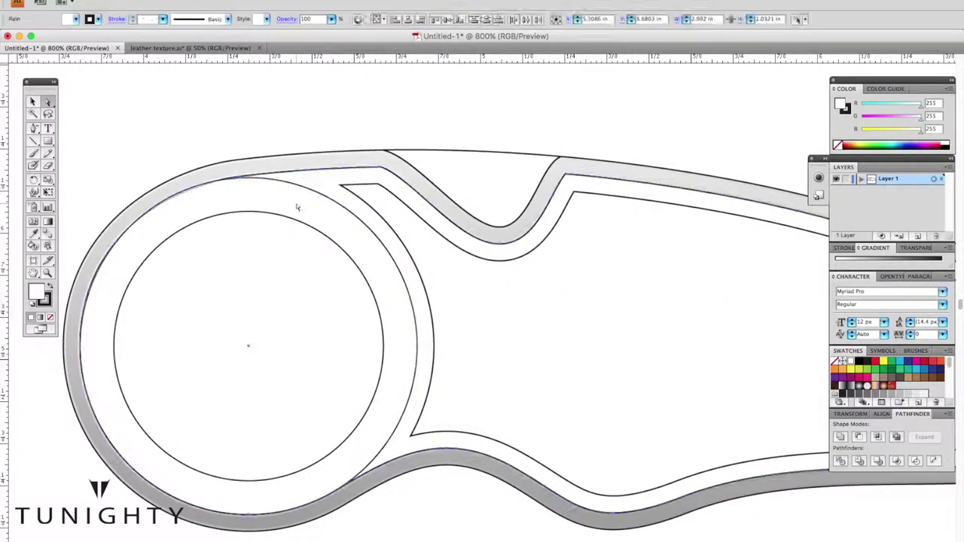
Select the band's inner edge and the ring's inner circle.
click(198, 191)
click(176, 243)
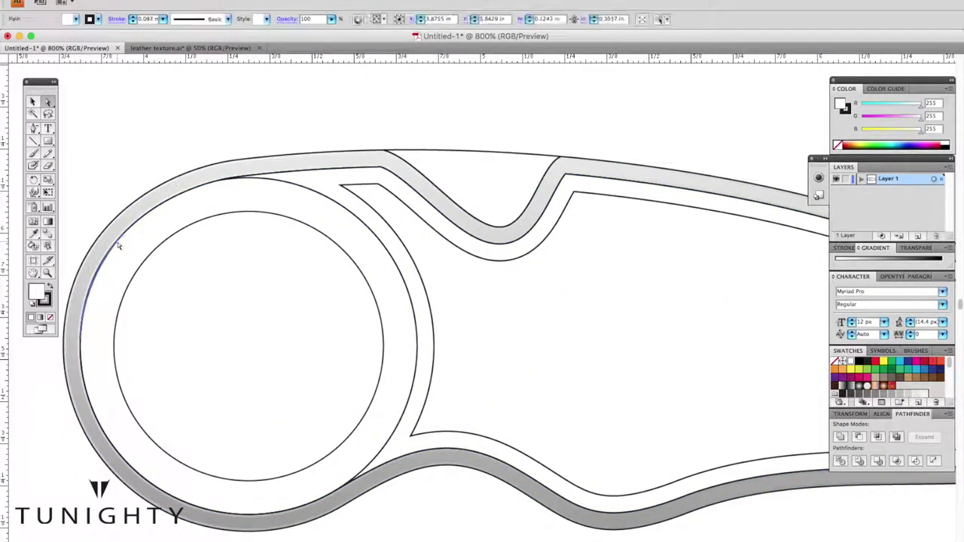
drag(335, 479, 426, 454)
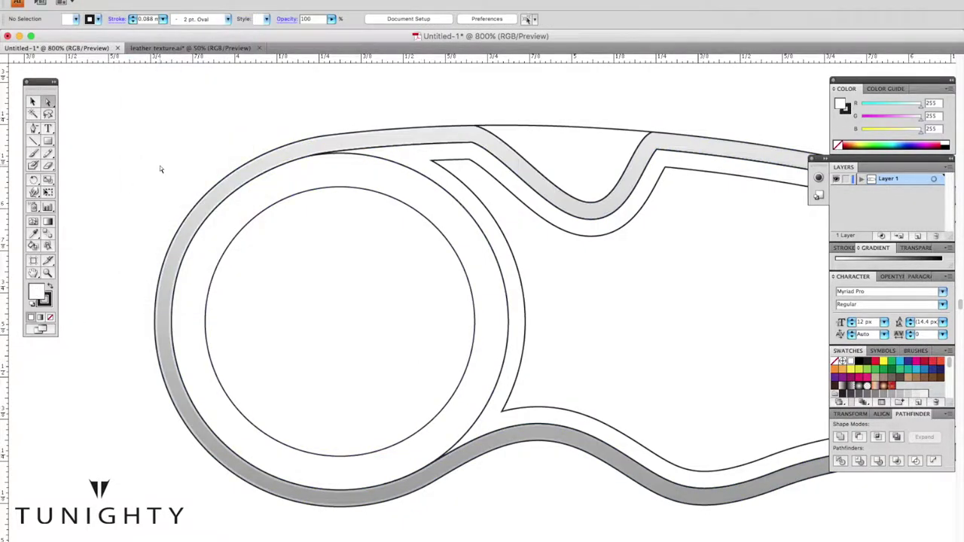
click(201, 174)
click(281, 221)
Fill the ring with a grey linear gradient and drag its direction across the band.
key(d)
key(super+minus)
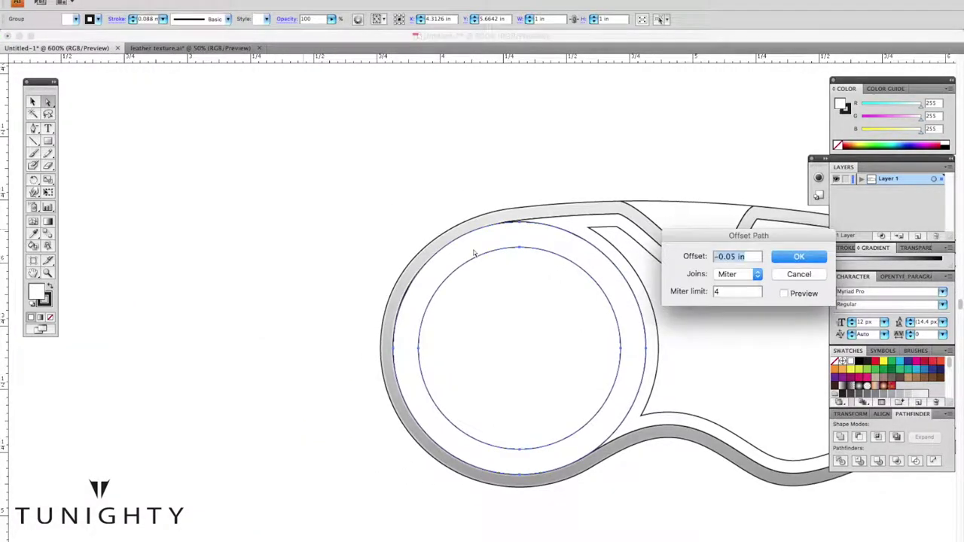
drag(293, 161, 408, 478)
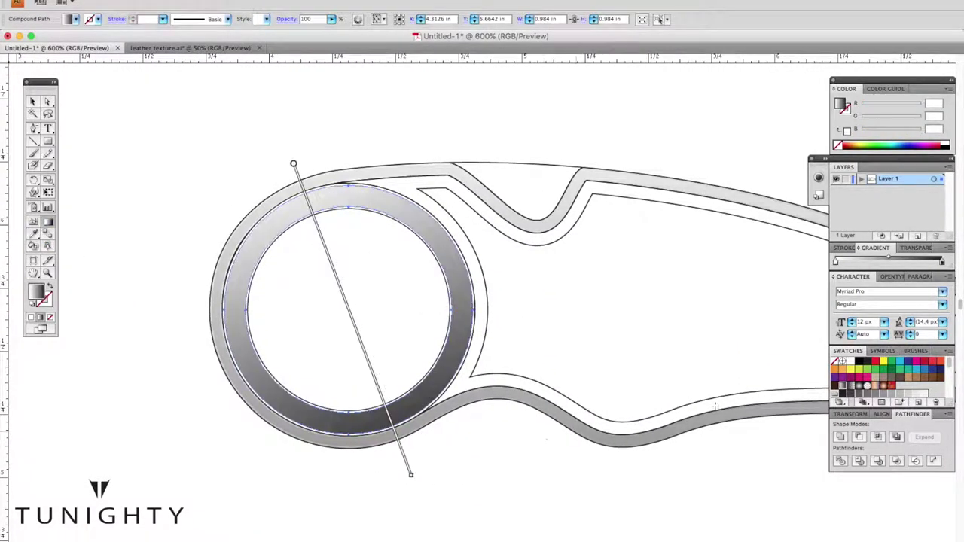
drag(269, 162, 405, 414)
drag(344, 140, 532, 531)
drag(381, 189, 523, 536)
Settle the ring gradient's angle and slide a stop to lighten the metallic streaks.
drag(369, 220, 555, 535)
drag(370, 186, 531, 536)
drag(376, 225, 575, 507)
drag(319, 133, 523, 435)
drag(376, 231, 528, 508)
drag(835, 261, 866, 262)
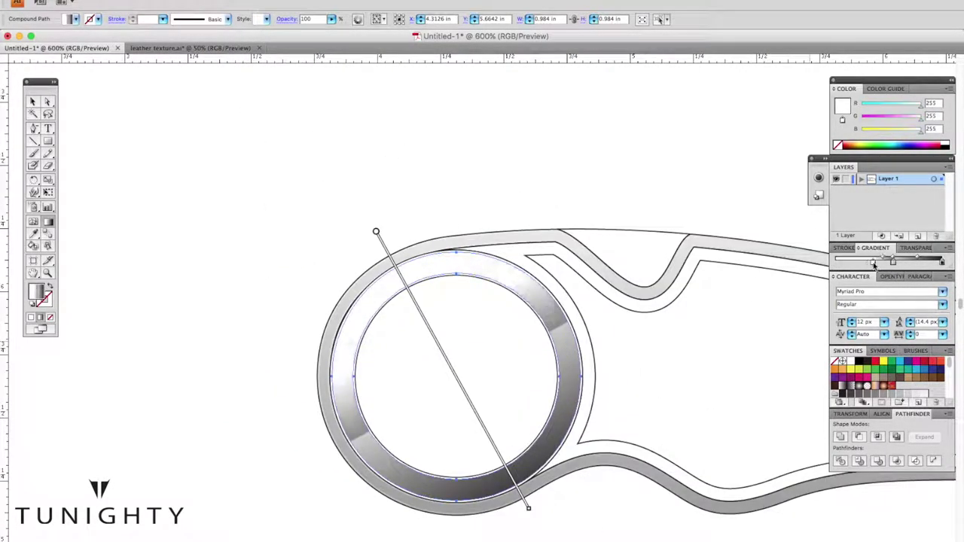
Deselect and zoom in on the handle's thumb notch.
key(ctrl+shift+a)
key(ctrl+minus)
key(ctrl+plus)
key(ctrl+minus)
key(ctrl+plus)
key(ctrl+plus)
key(ctrl+plus)
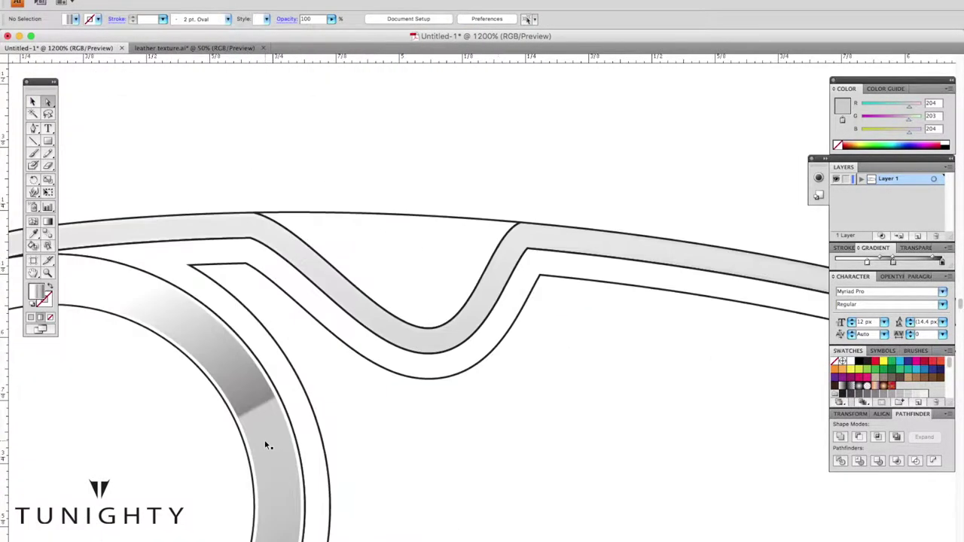
drag(267, 445, 159, 488)
Draw a cut line across the handle band and split the band into separate pieces.
key(p)
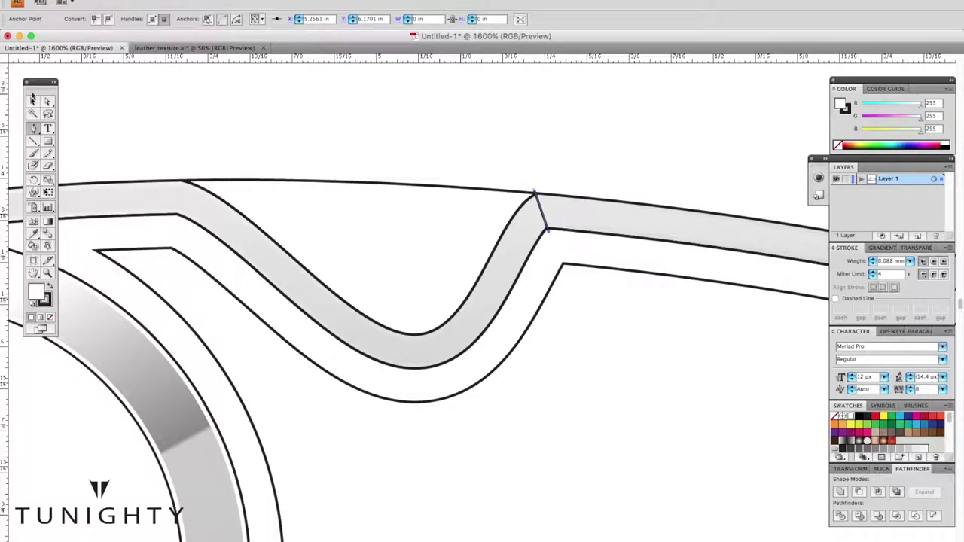
click(545, 235)
click(533, 178)
scroll(532, 178, left, 5)
key(a)
key(ctrl+a)
Select the notch section and the outer band of the handle.
key(ctrl+minus)
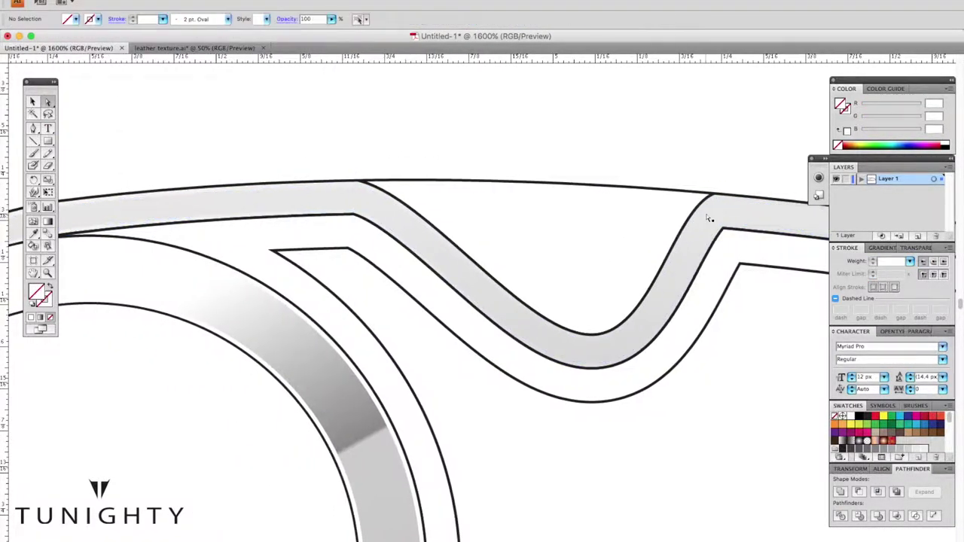
key(ctrl+minus)
click(559, 301)
key(ctrl+minus)
click(324, 258)
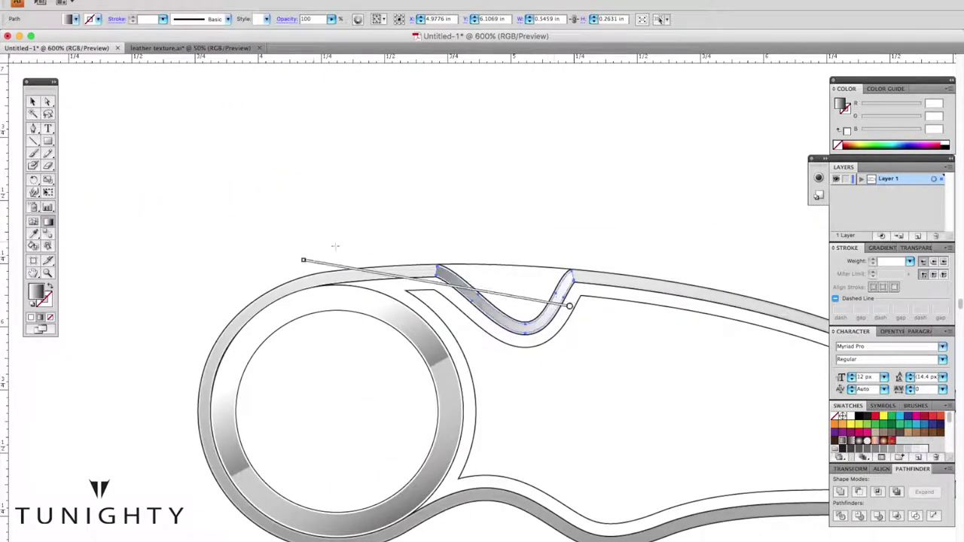
key(ctrl+minus)
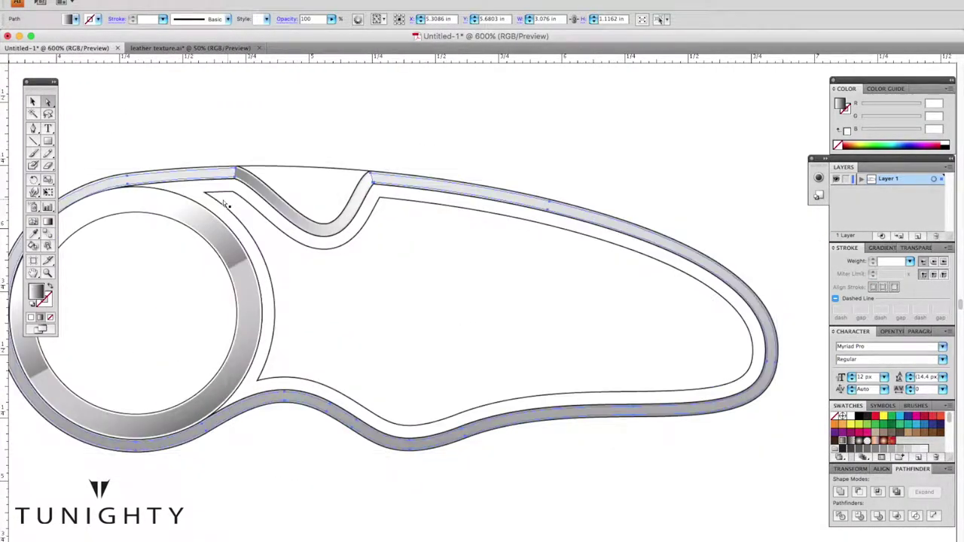
key(ctrl+minus)
Drag a metallic gradient from the upper left across the outer band, then deselect.
drag(383, 248, 522, 452)
drag(338, 164, 572, 527)
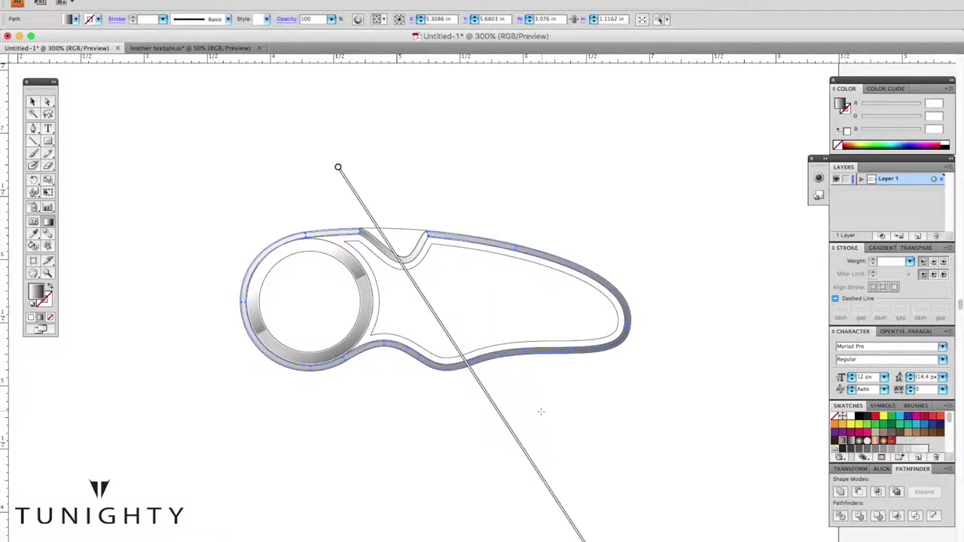
key(ctrl+minus)
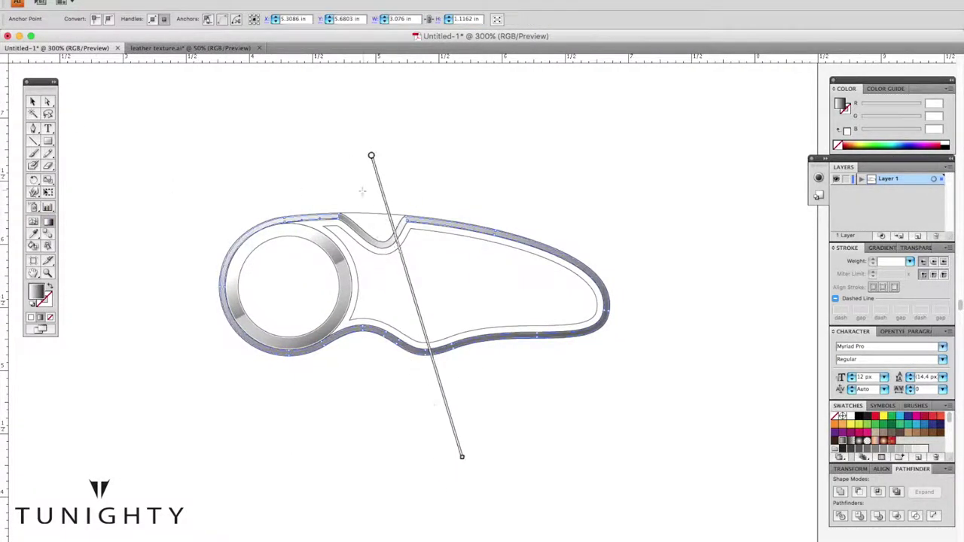
click(454, 224)
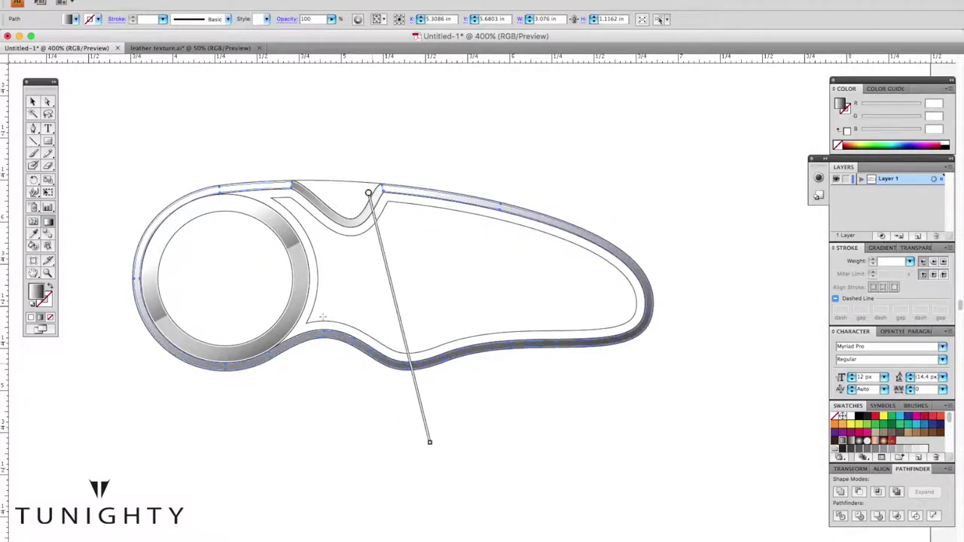
click(226, 178)
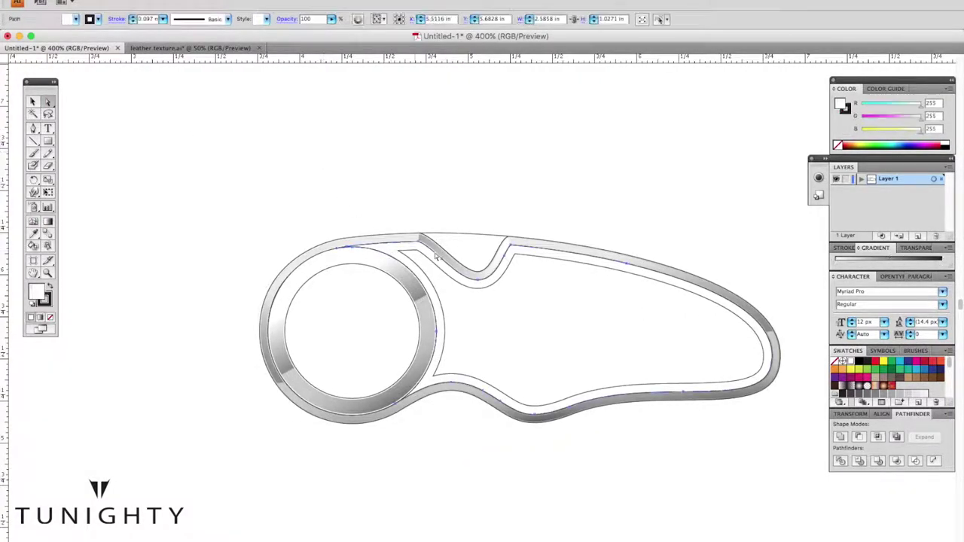
Enlarge the wood image behind the inner handle shape and clip it into that shape.
drag(627, 207, 611, 188)
click(537, 285)
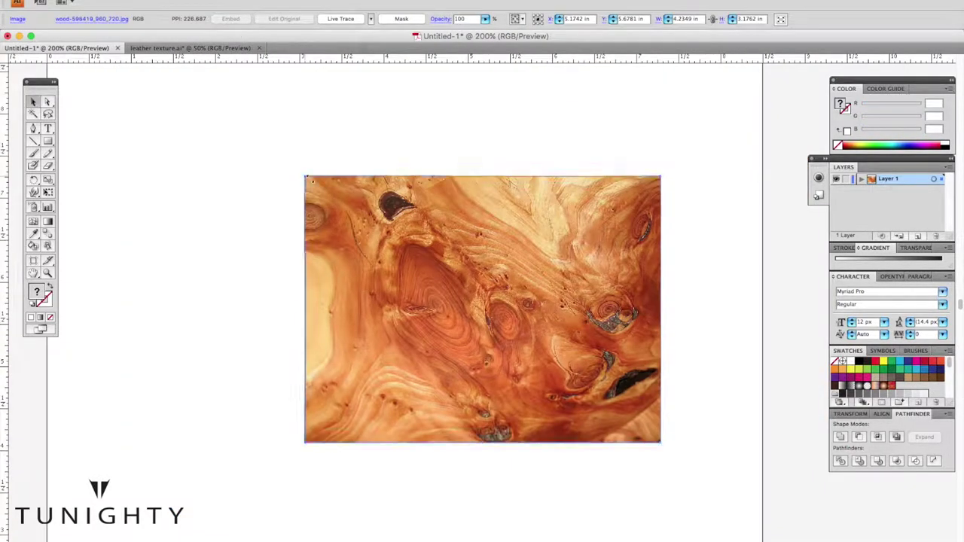
drag(428, 331, 602, 445)
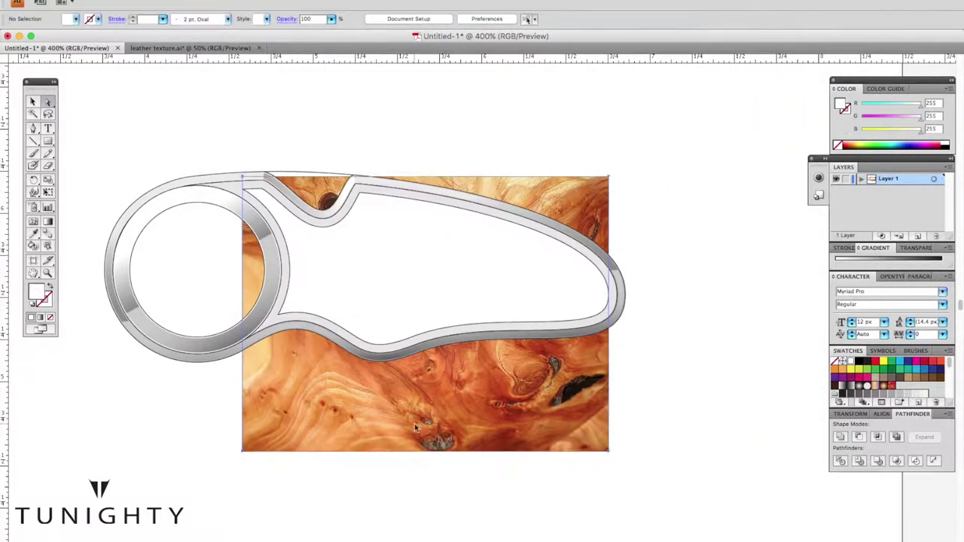
key(ctrl+8)
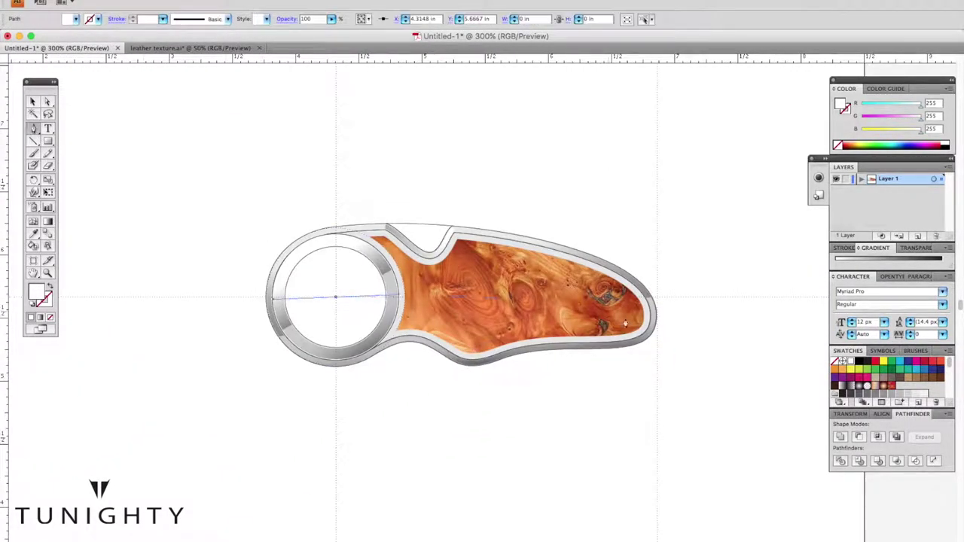
Finish a curved path across the wood and set its fill to None.
drag(788, 373, 806, 366)
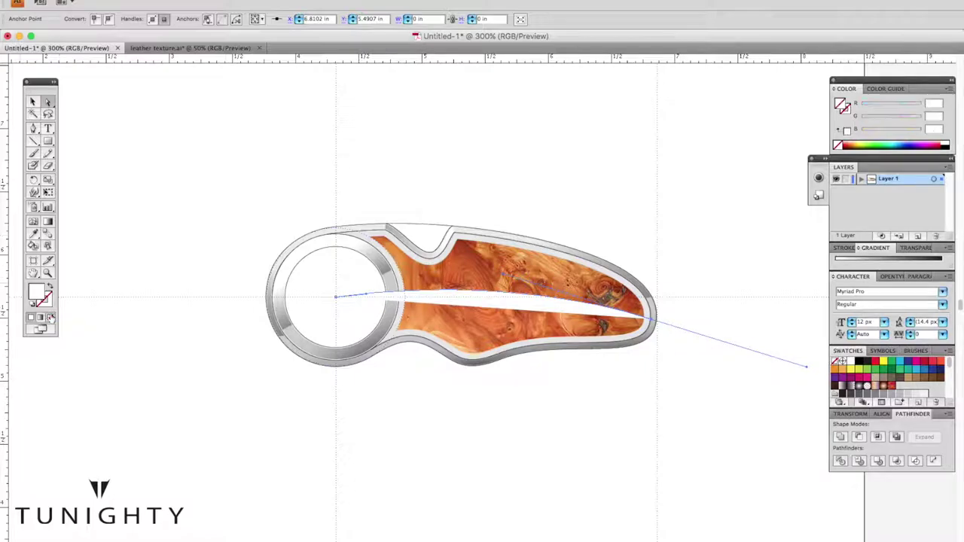
click(51, 317)
click(188, 198)
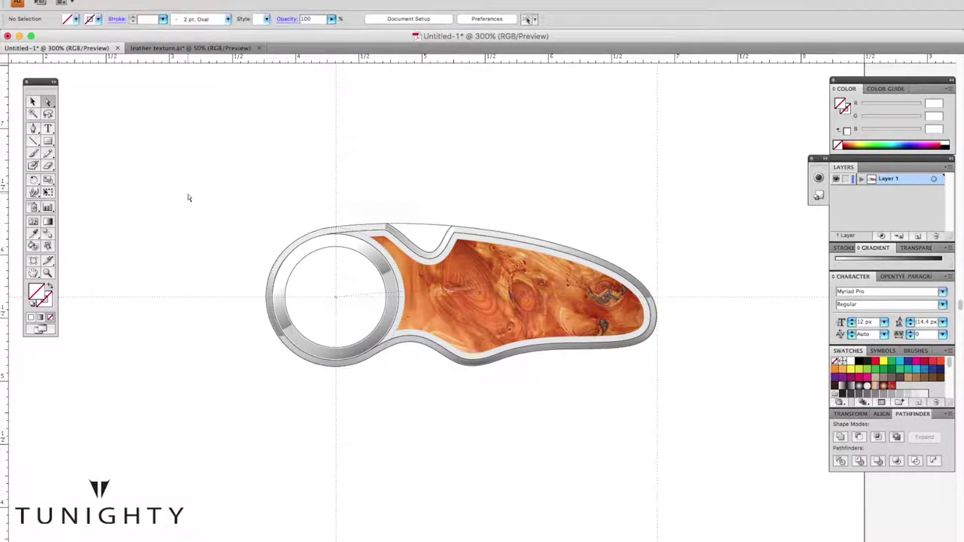
key(super+equal)
Draw a small circle on the wood and eyedrop the band's grey fill and outline onto it.
drag(47, 141, 97, 166)
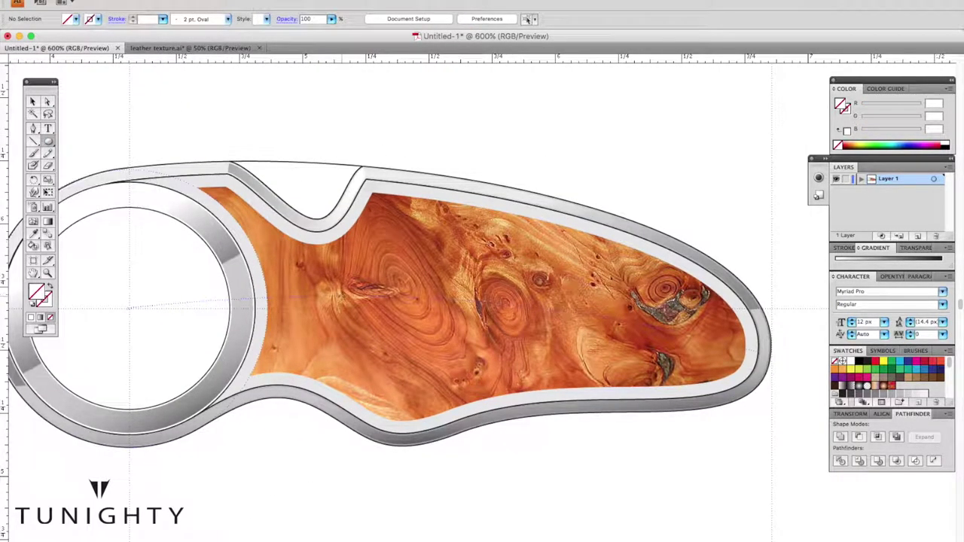
key(super+minus)
key(super+equal)
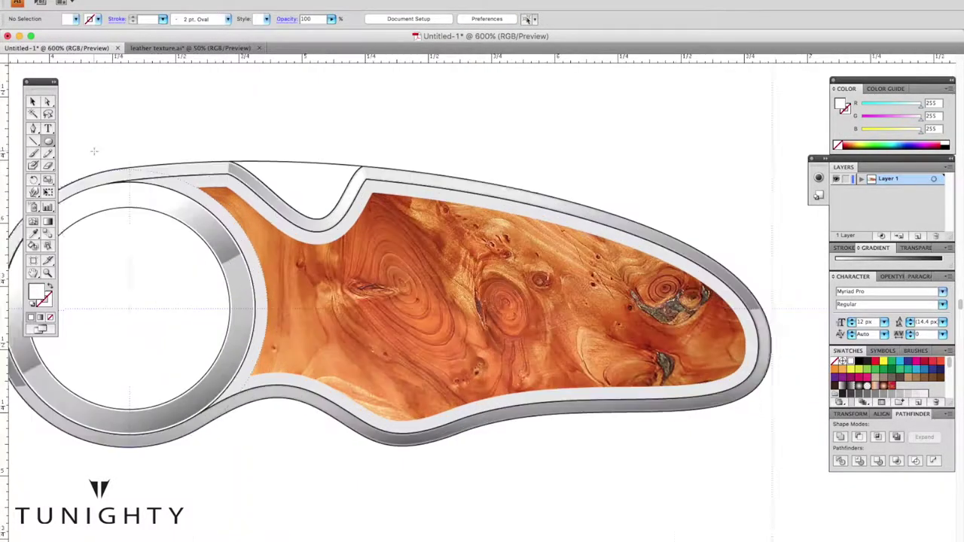
drag(352, 248, 398, 294)
key(super+equal)
key(super+equal)
key(super+equal)
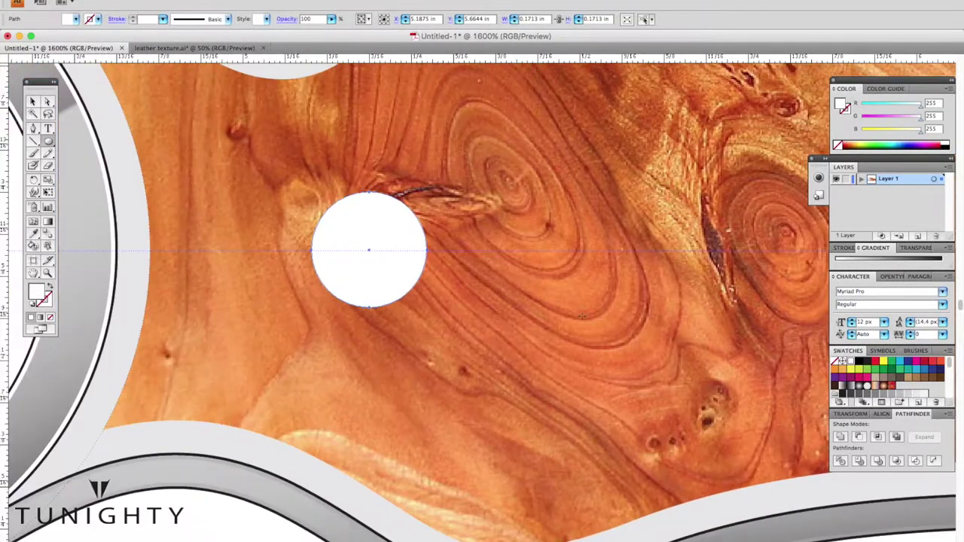
click(170, 432)
scroll(87, 169, up, 2)
Add a six-sided grey hexagon centred inside the circle.
drag(48, 141, 103, 194)
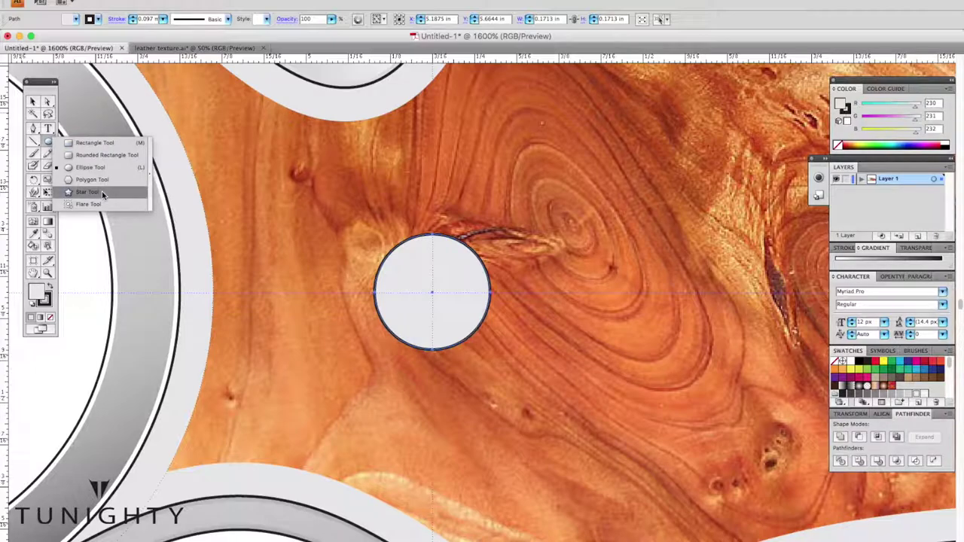
click(102, 191)
click(431, 292)
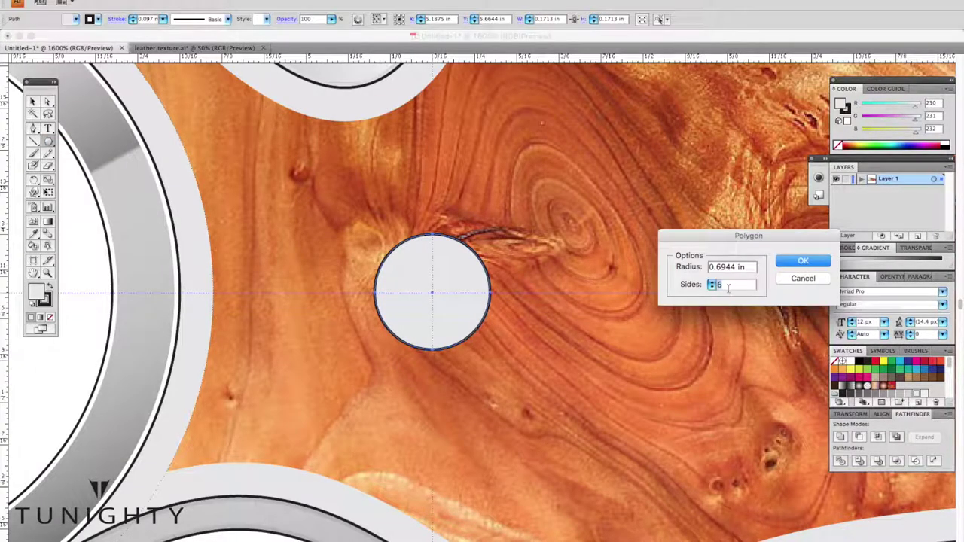
key(Return)
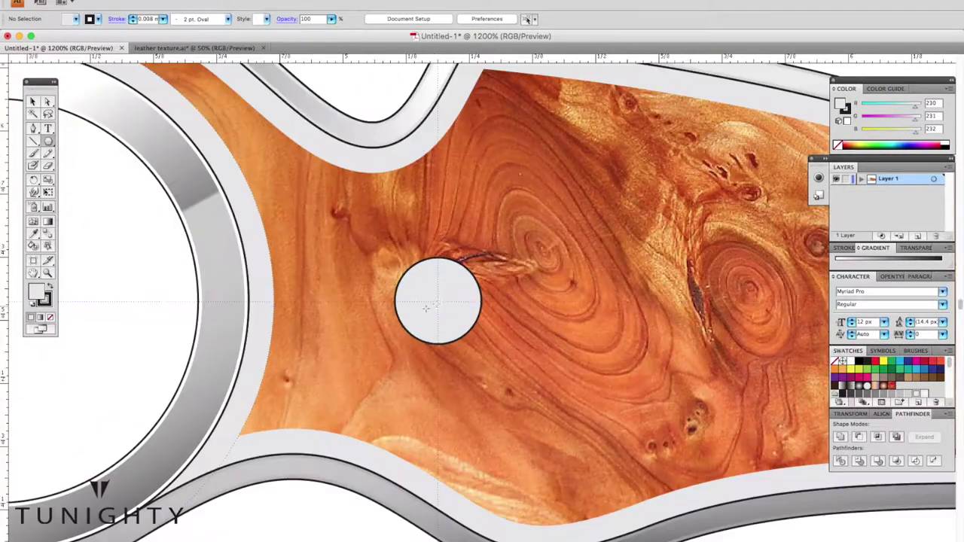
click(345, 227)
key(Return)
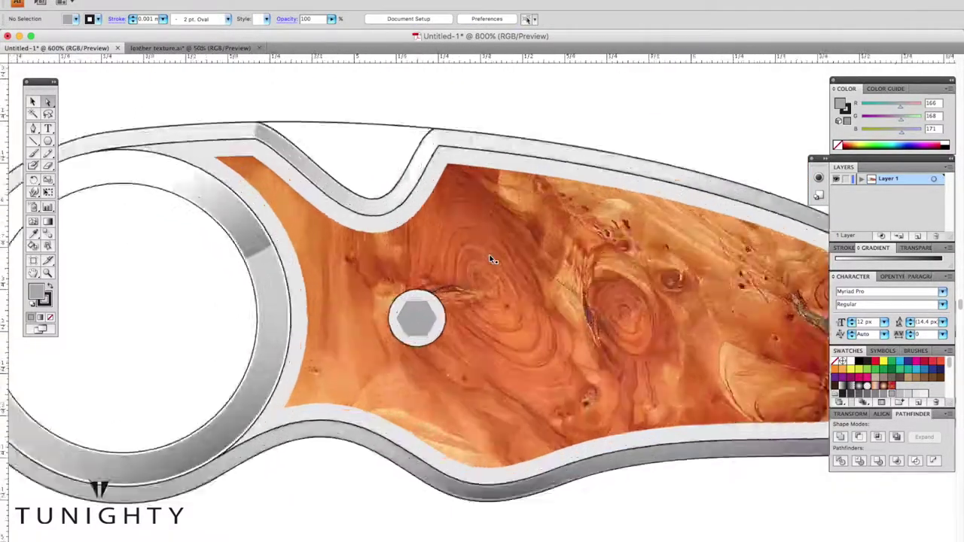
scroll(535, 232, left, 3)
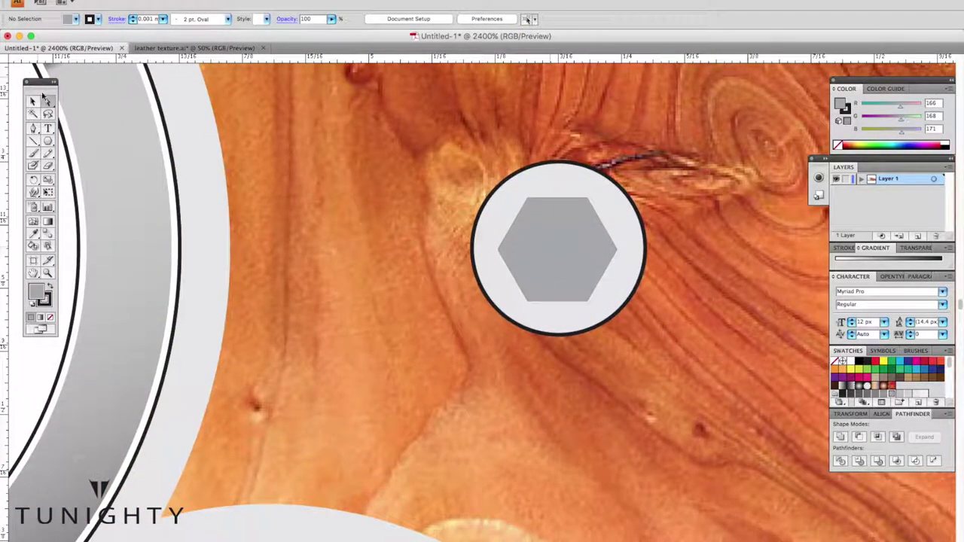
Nudge the grey hexagon slightly downward and inspect it up close.
click(527, 218)
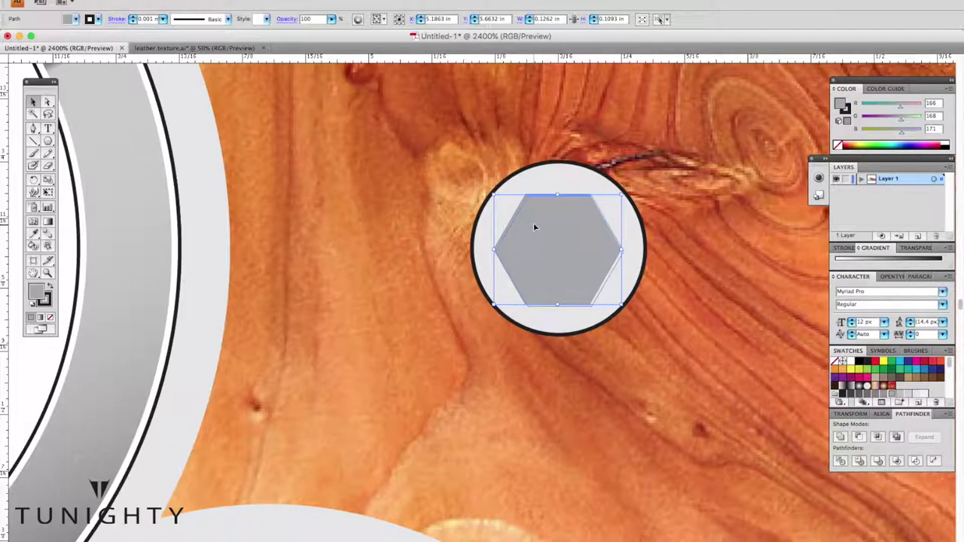
drag(575, 248, 574, 250)
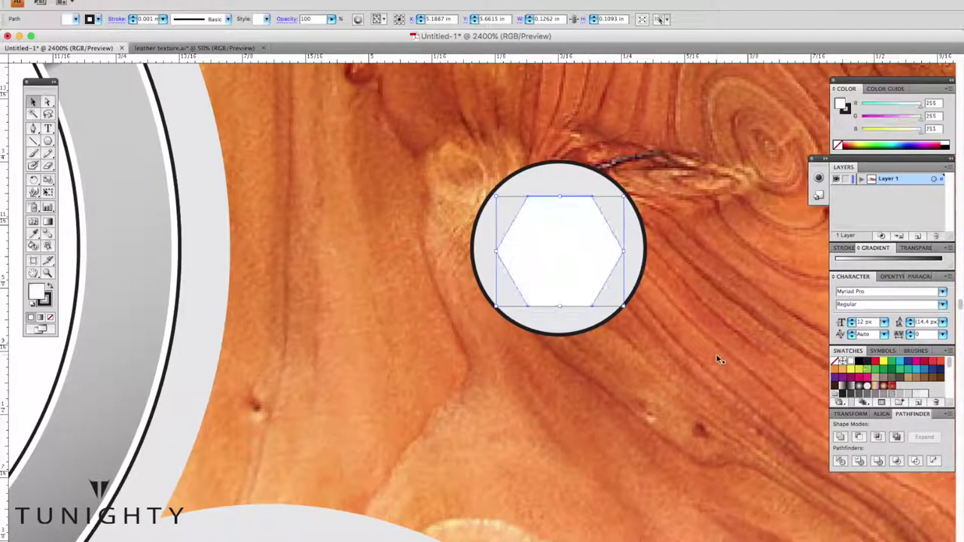
key(ctrl+0)
key(ctrl+plus)
key(ctrl+plus)
key(ctrl+plus)
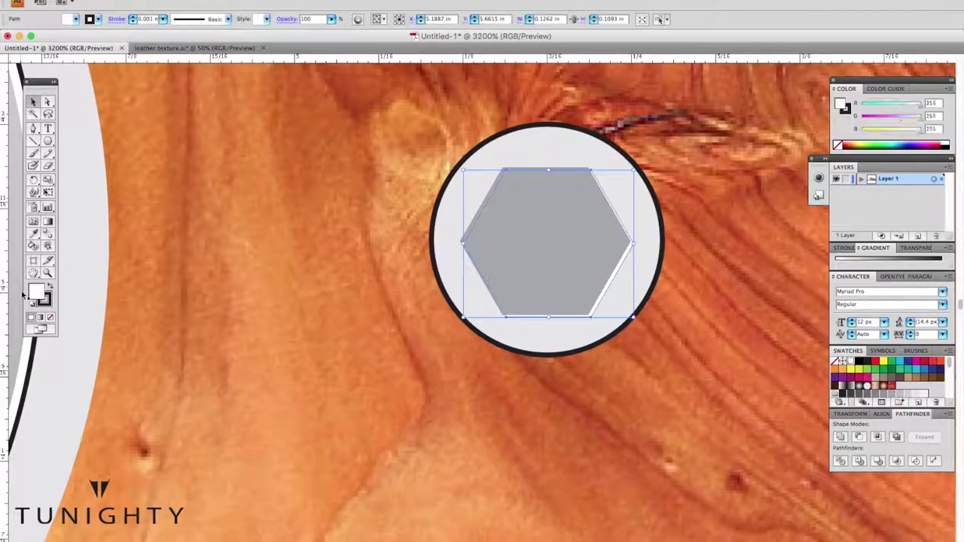
click(419, 209)
key(ctrl+0)
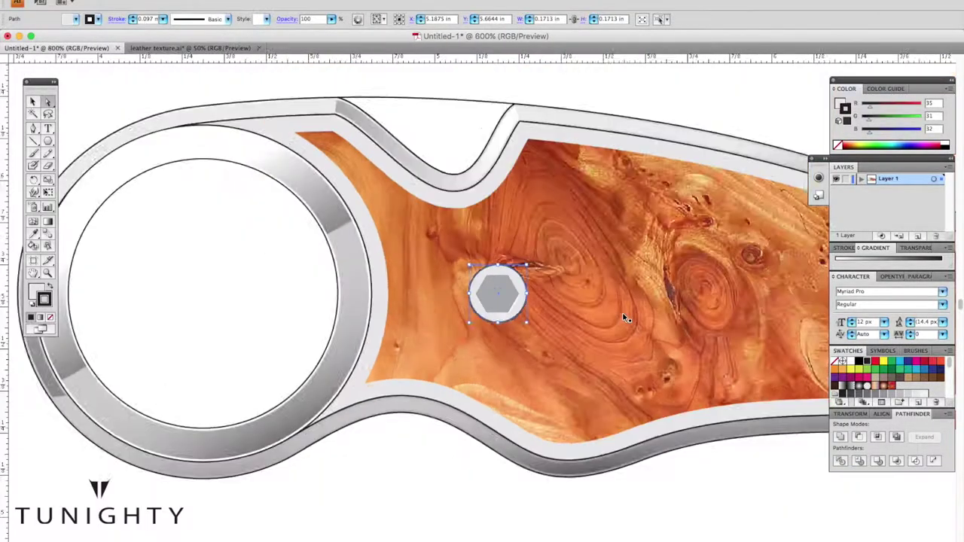
key(ctrl+plus)
key(ctrl+plus)
key(ctrl+plus)
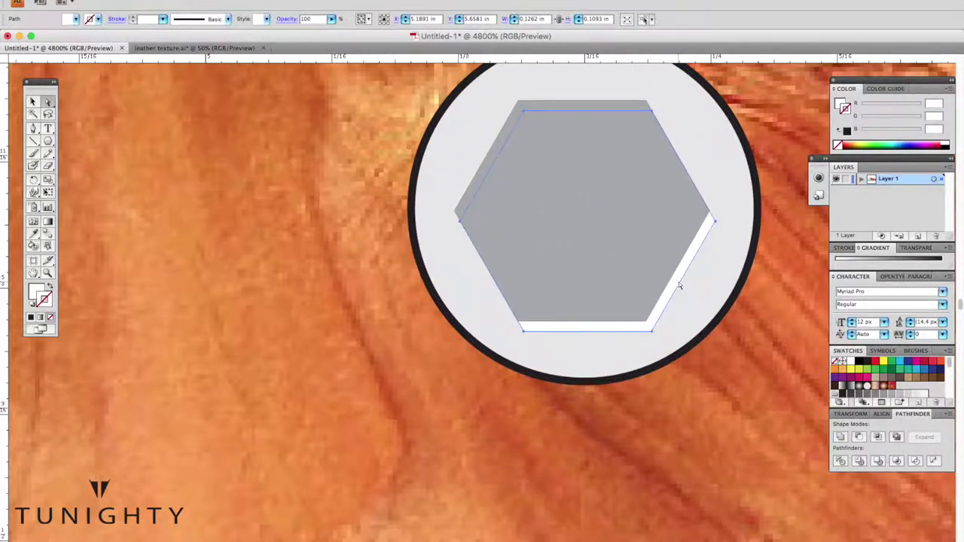
key(ctrl+minus)
key(ctrl+minus)
key(ctrl+minus)
key(ctrl+plus)
key(ctrl+minus)
Duplicate the rivet circle to the right and hide the copy.
click(571, 200)
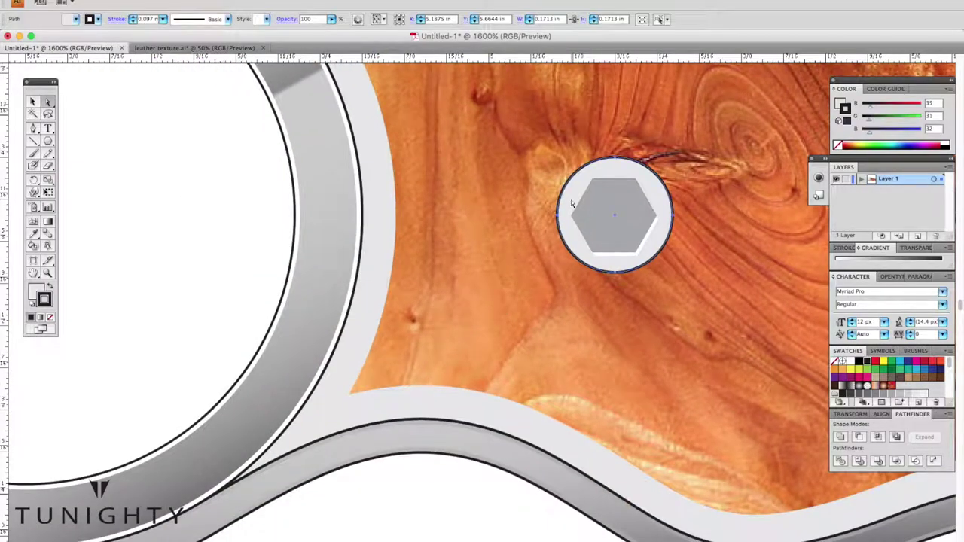
drag(571, 200, 709, 200)
key(ctrl+plus)
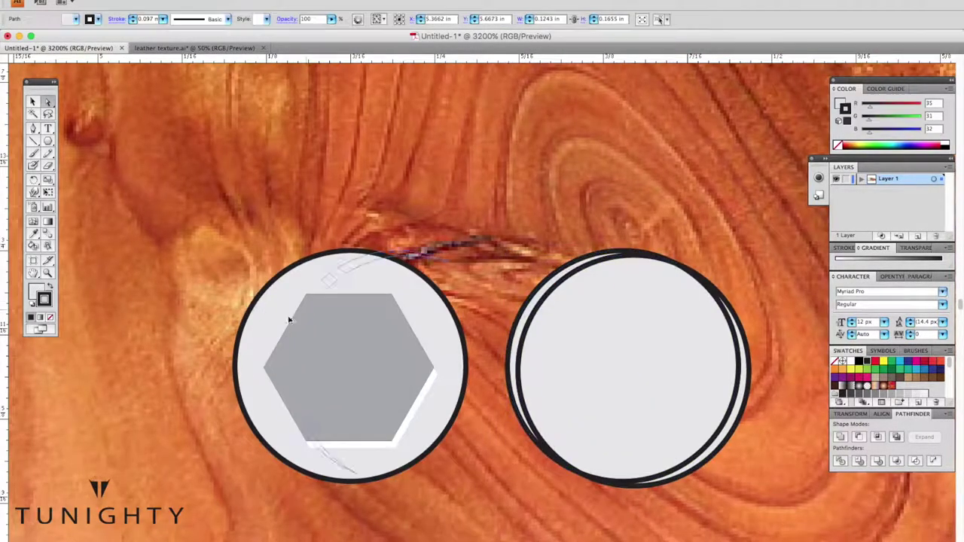
click(631, 294)
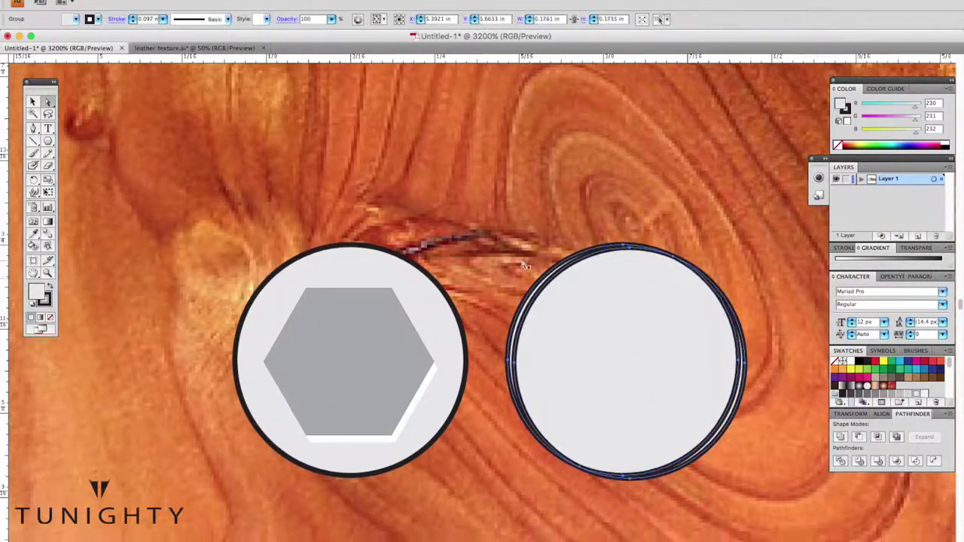
click(279, 327)
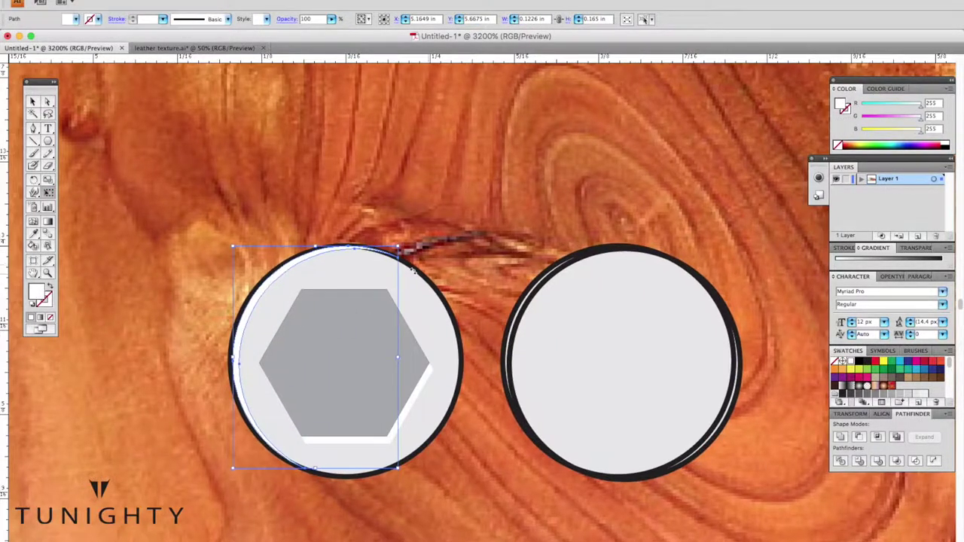
click(545, 329)
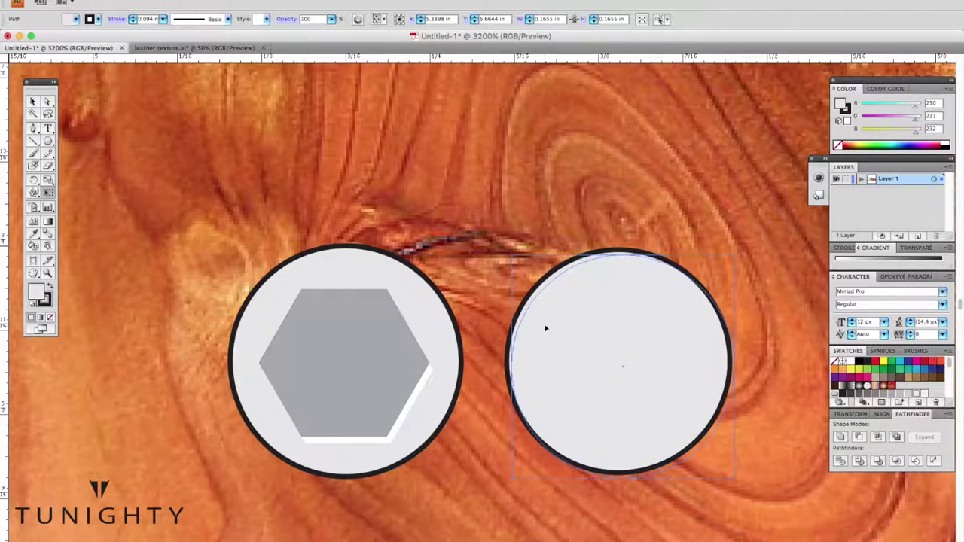
click(151, 1)
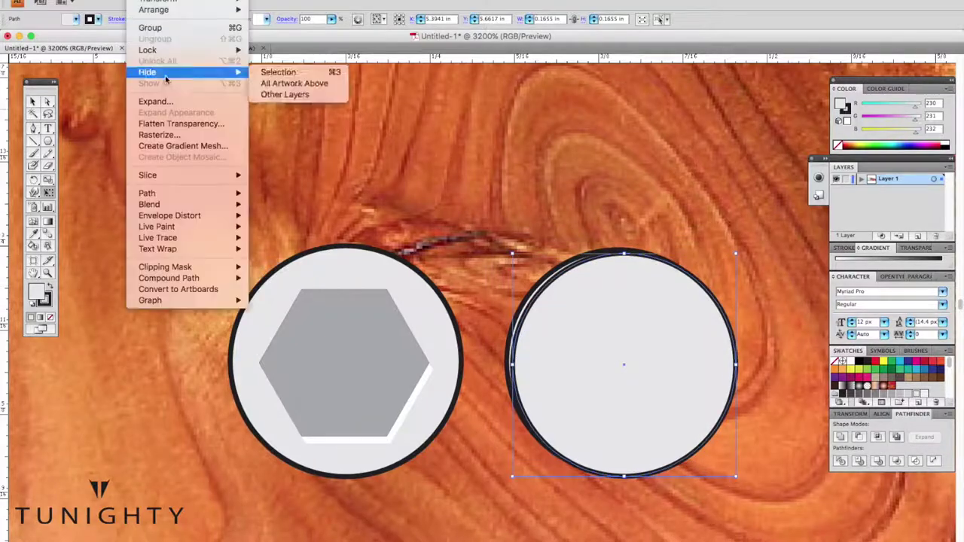
click(271, 72)
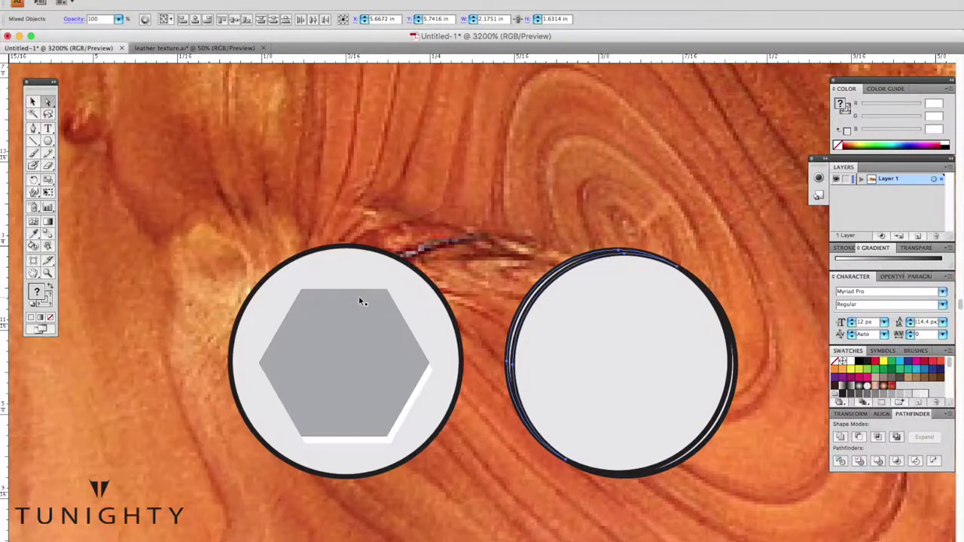
click(287, 311)
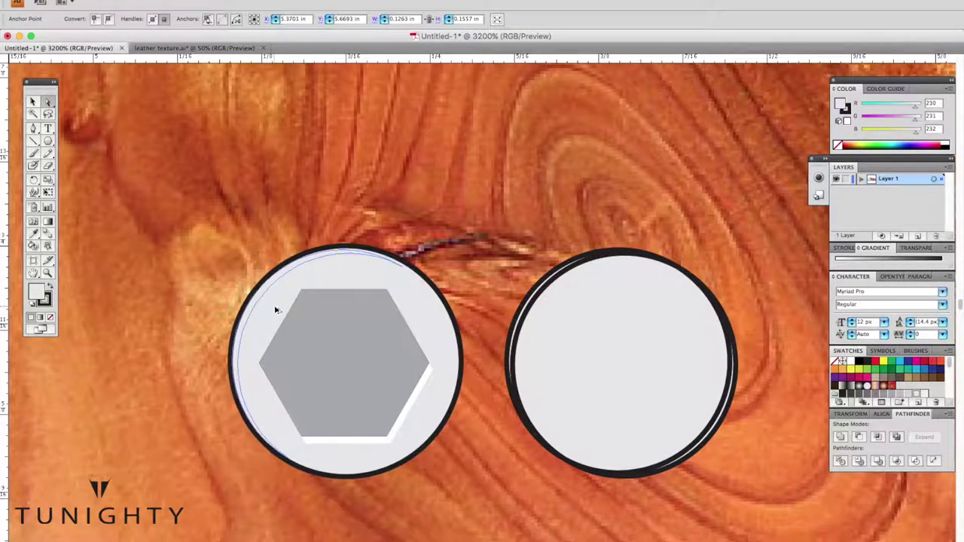
key(ctrl+shift+a)
key(ctrl+minus)
key(ctrl+minus)
key(ctrl+minus)
key(ctrl+minus)
key(ctrl+minus)
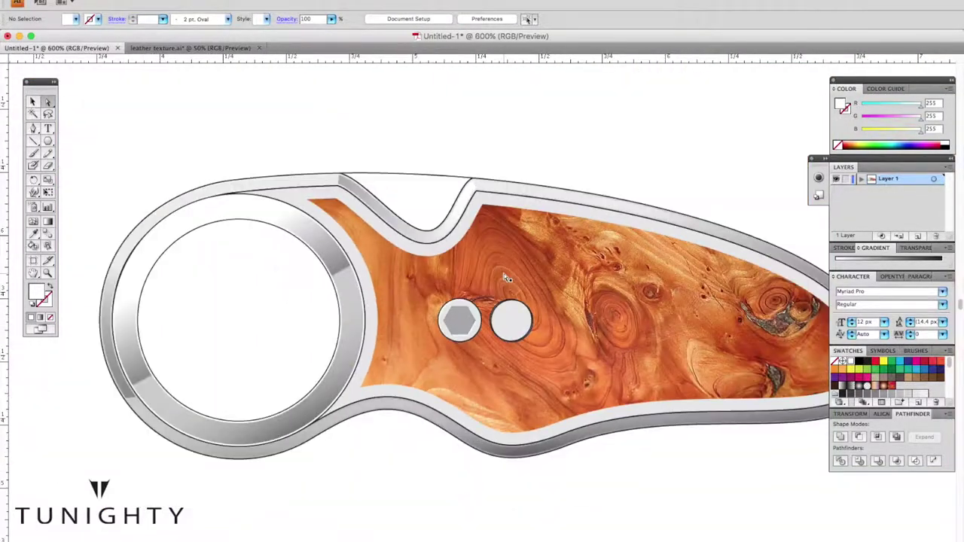
Make an offset duplicate of the hexagon beside the bolt.
click(504, 277)
key(ctrl+plus)
key(ctrl+plus)
key(ctrl+plus)
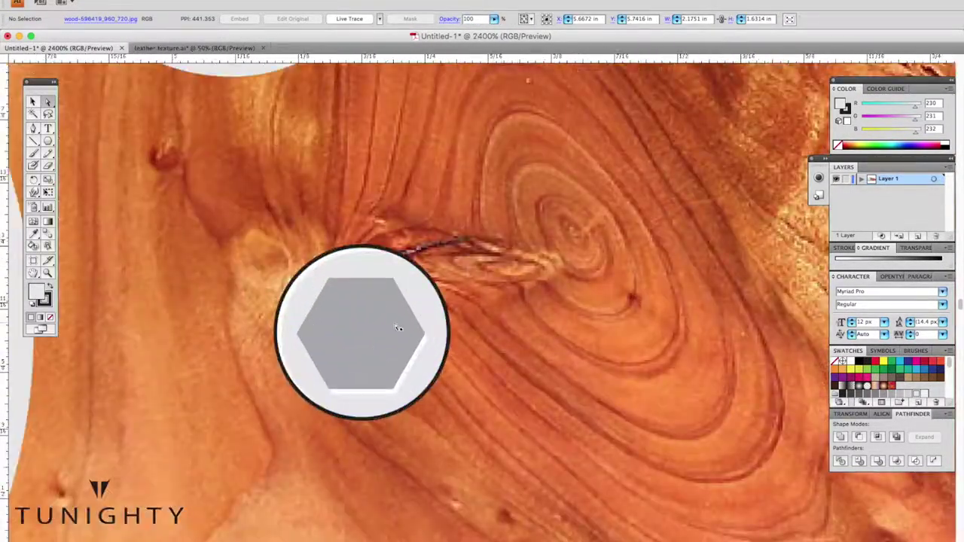
drag(400, 328, 616, 328)
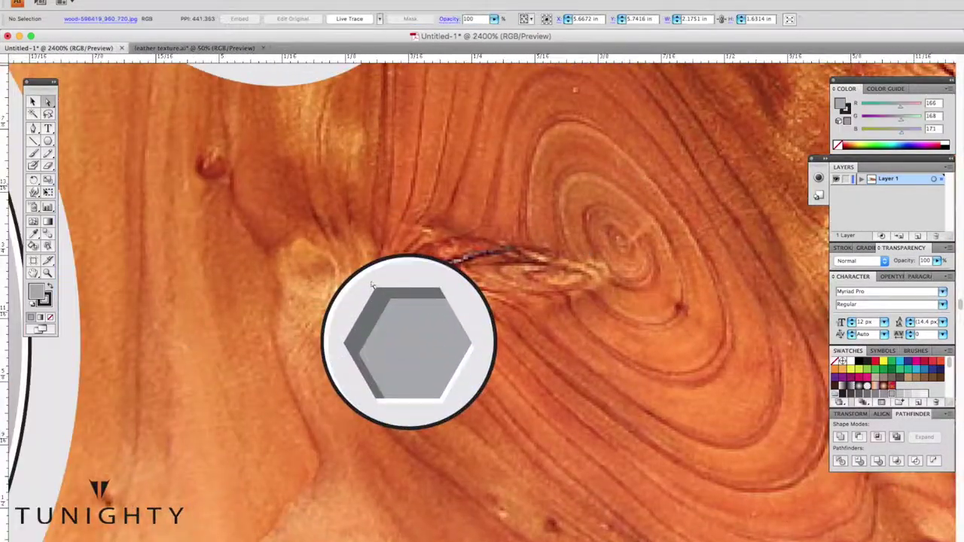
key(ctrl+0)
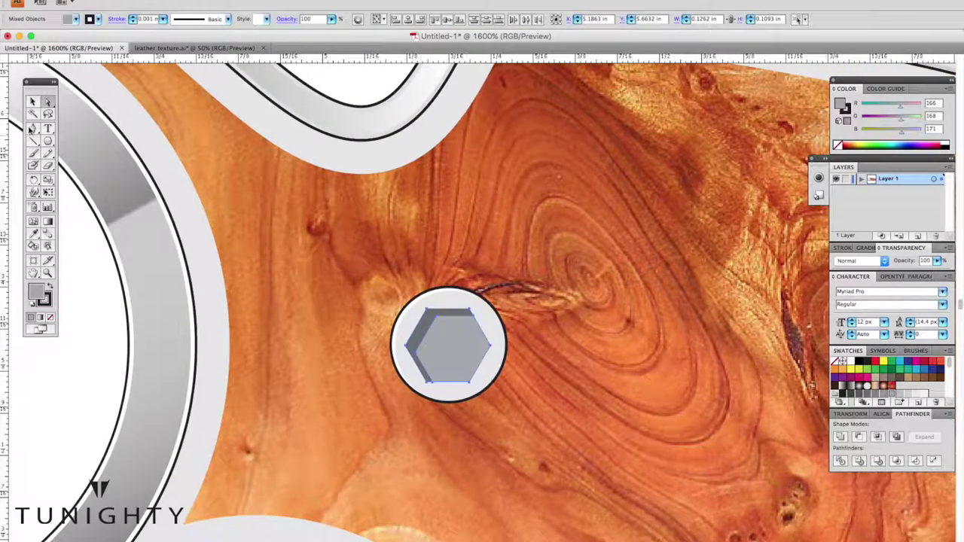
drag(445, 350, 590, 355)
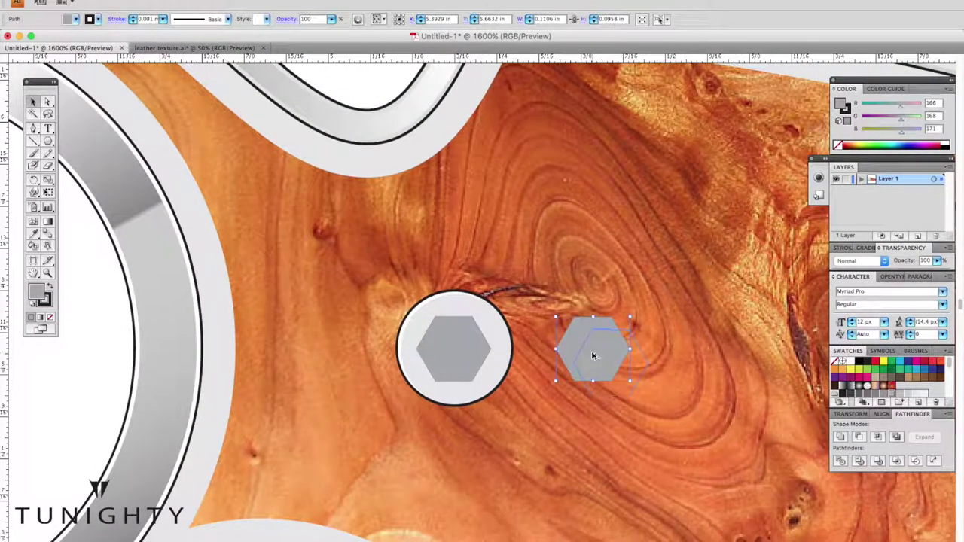
Set the hexagon copy to Multiply blending and remove the hexagon's outline.
click(883, 260)
click(847, 276)
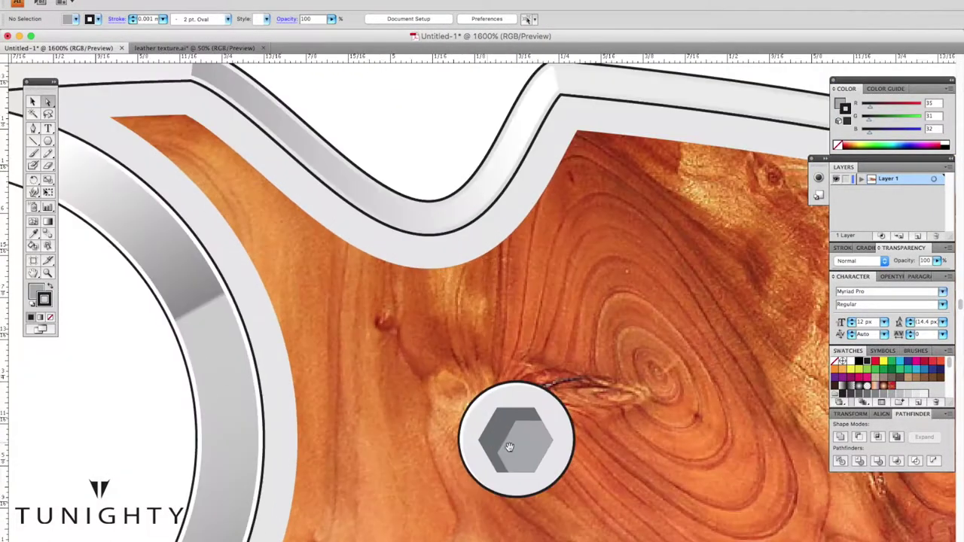
drag(509, 447, 479, 355)
click(478, 356)
click(50, 318)
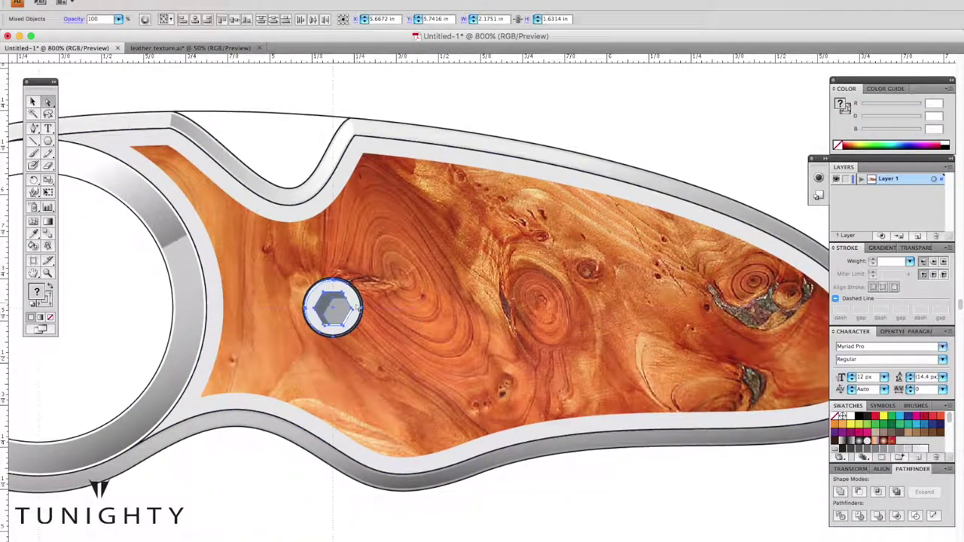
Copy the finished hex screw onto the second bolt and unlock all artwork.
drag(358, 307, 736, 335)
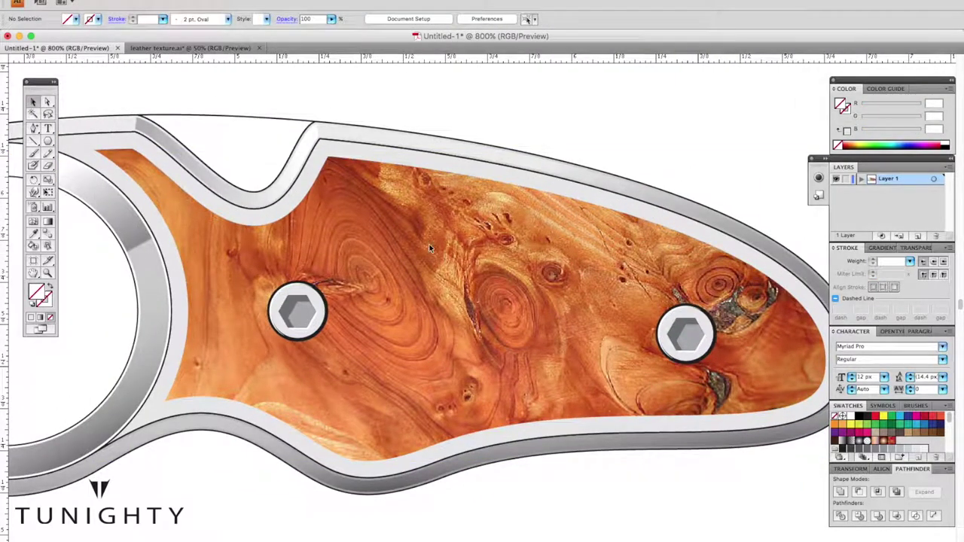
click(151, 0)
click(172, 60)
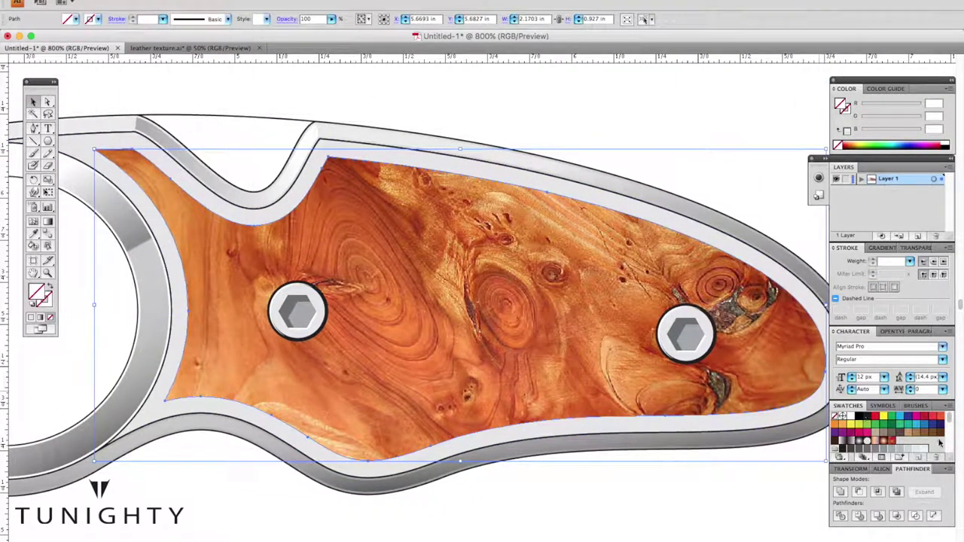
Fill the handle shape brown with Multiply and shift the wood texture down inside it.
click(940, 443)
click(908, 252)
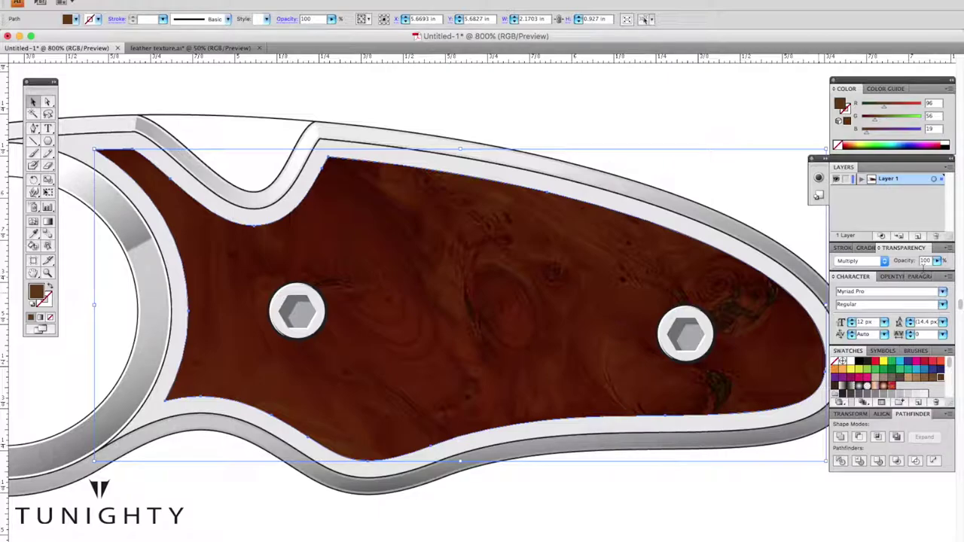
scroll(691, 325, down, 1)
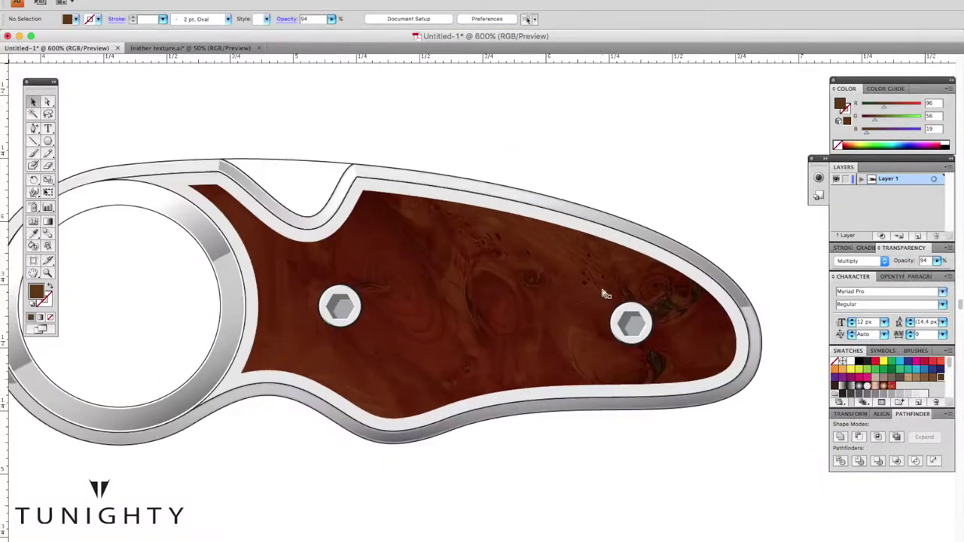
click(568, 248)
drag(568, 248, 571, 322)
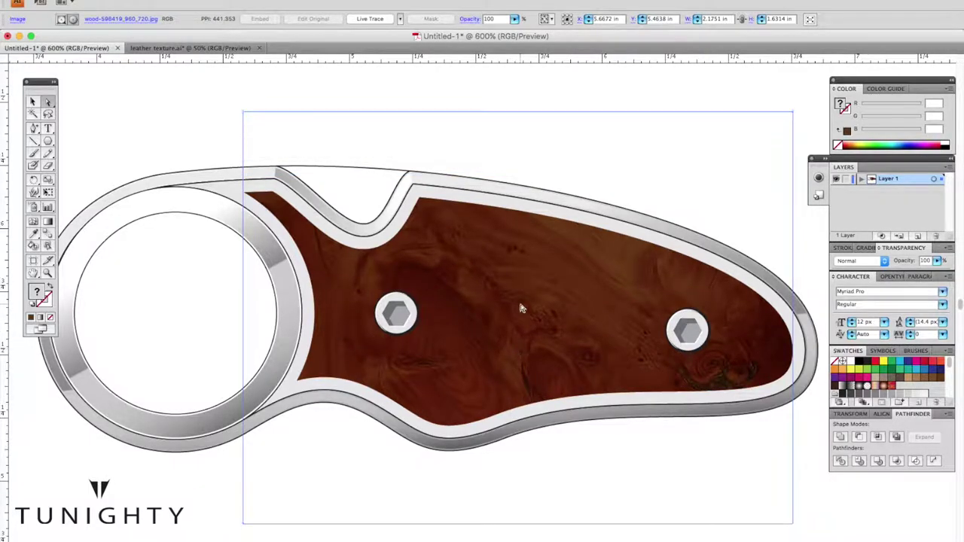
drag(571, 322, 564, 346)
click(631, 473)
key(ctrl+plus)
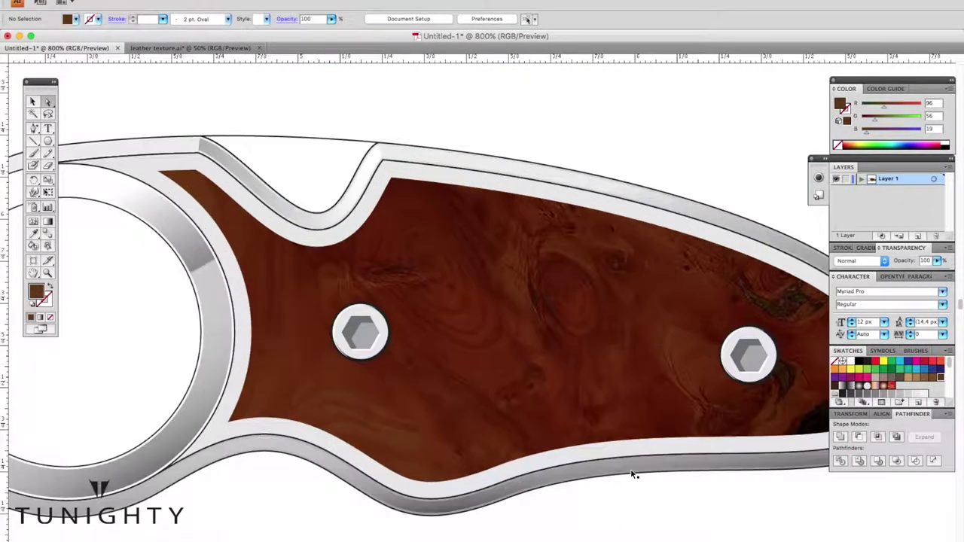
Adjust the curve of the new path and deselect it.
scroll(633, 474, right, 2)
scroll(327, 429, left, 3)
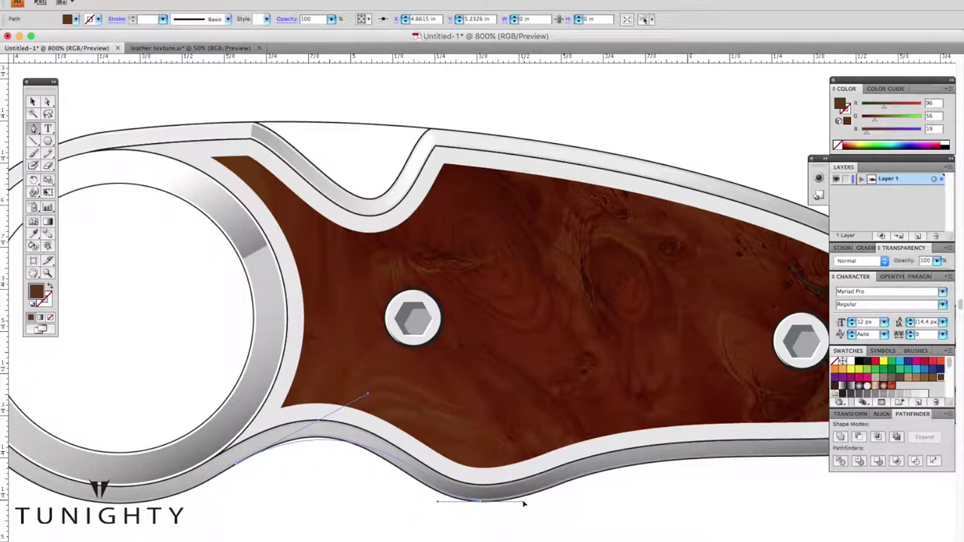
drag(367, 393, 392, 348)
drag(490, 331, 442, 322)
scroll(442, 322, down, 2)
key(ctrl+shift+a)
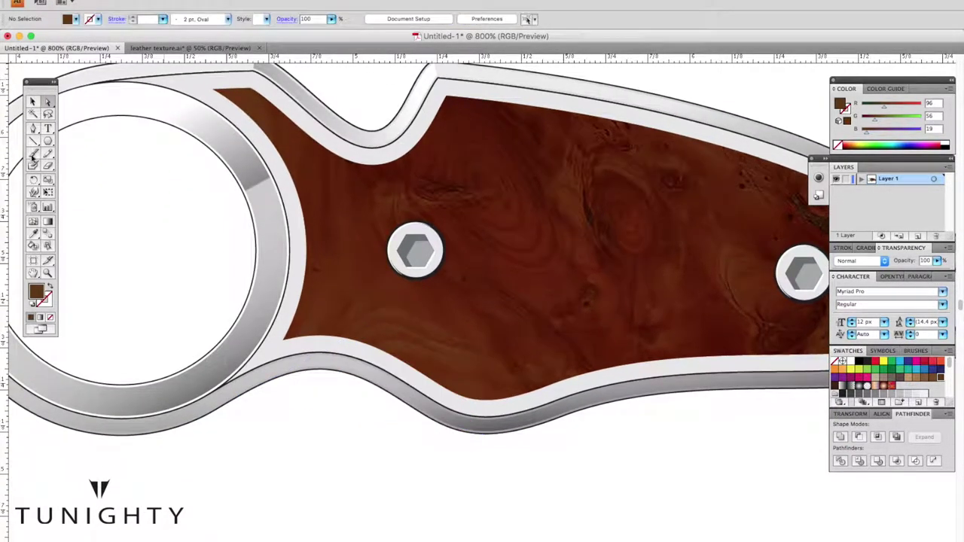
Draw a wavy black-stroked curve along the handle's lower edge.
drag(369, 317, 532, 331)
click(469, 437)
scroll(469, 437, right, 3)
scroll(399, 435, left, 3)
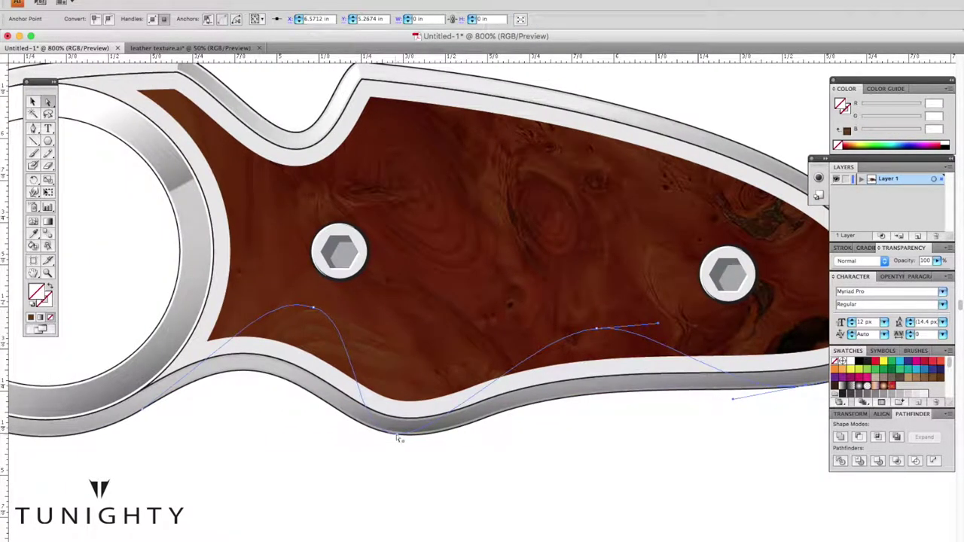
click(46, 300)
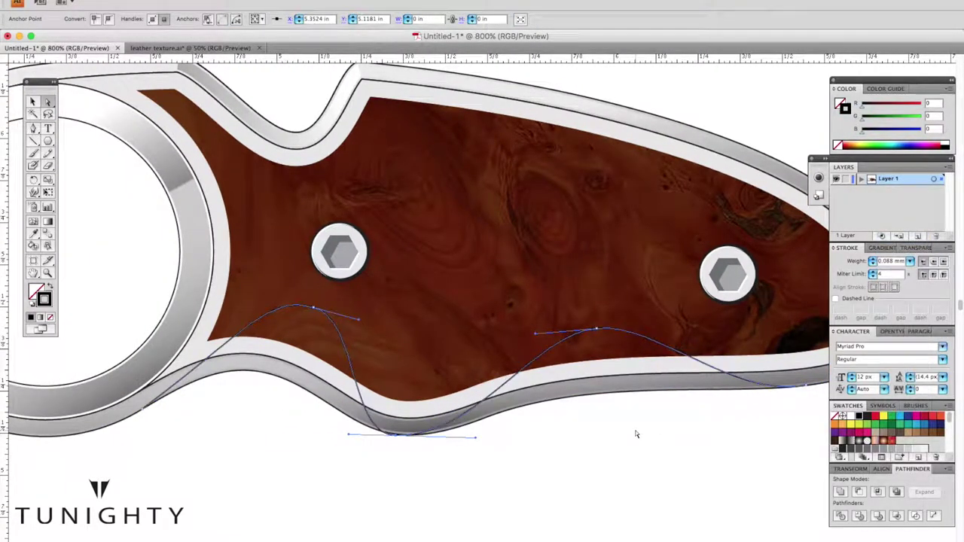
scroll(351, 312, left, 3)
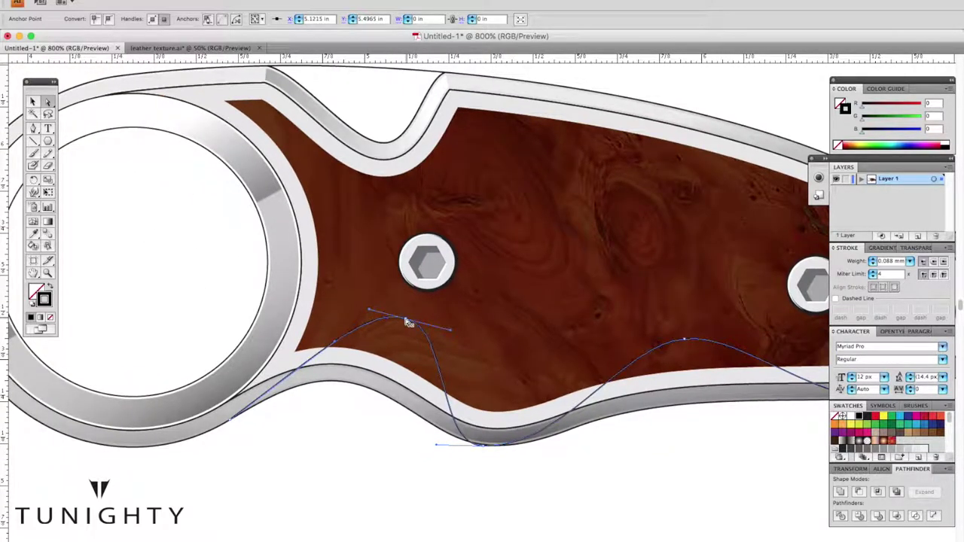
scroll(591, 403, right, 5)
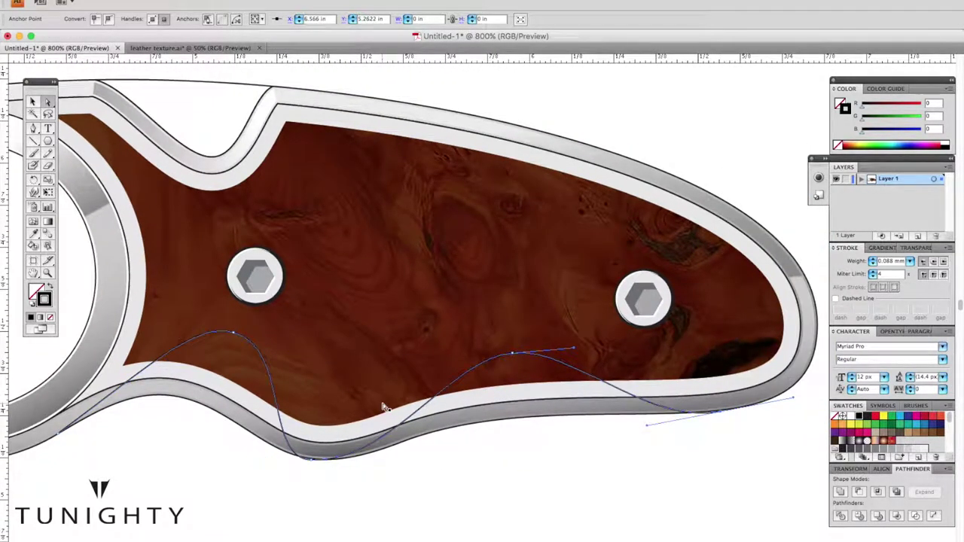
drag(389, 407, 415, 468)
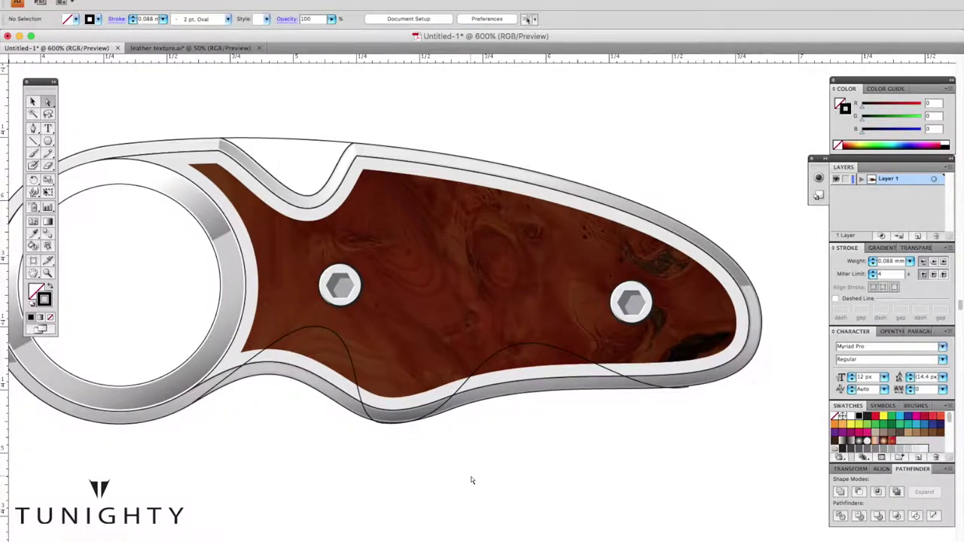
Draw a long arc from the ring across both bolts, then deselect.
scroll(471, 480, left, 2)
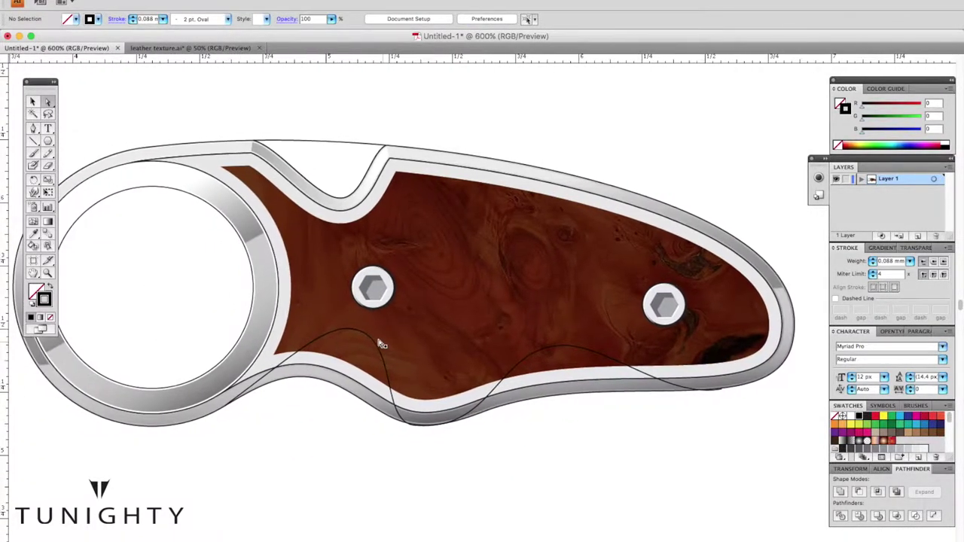
click(564, 349)
scroll(561, 345, left, 1)
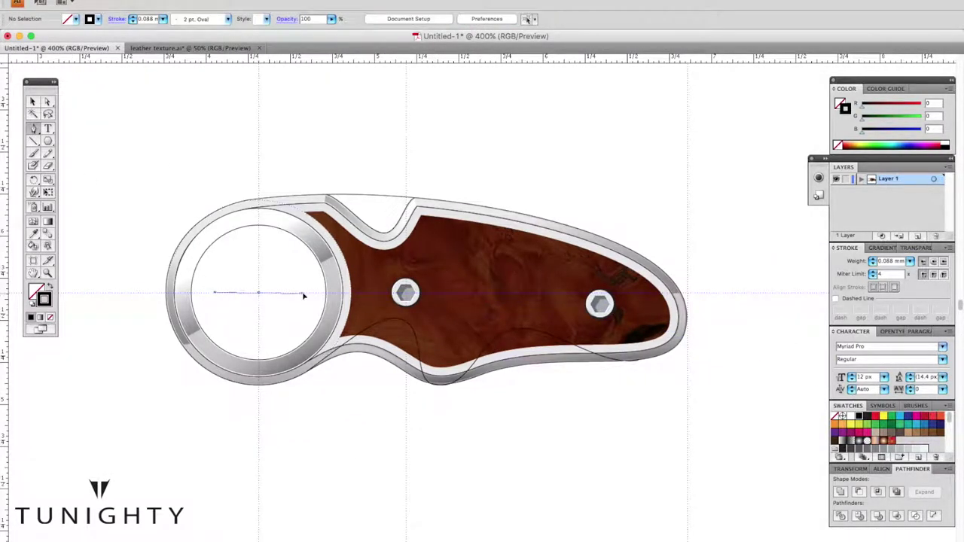
mouse_move(670, 326)
mouse_down()
mouse_move(829, 391)
mouse_move(790, 413)
mouse_move(798, 430)
mouse_up()
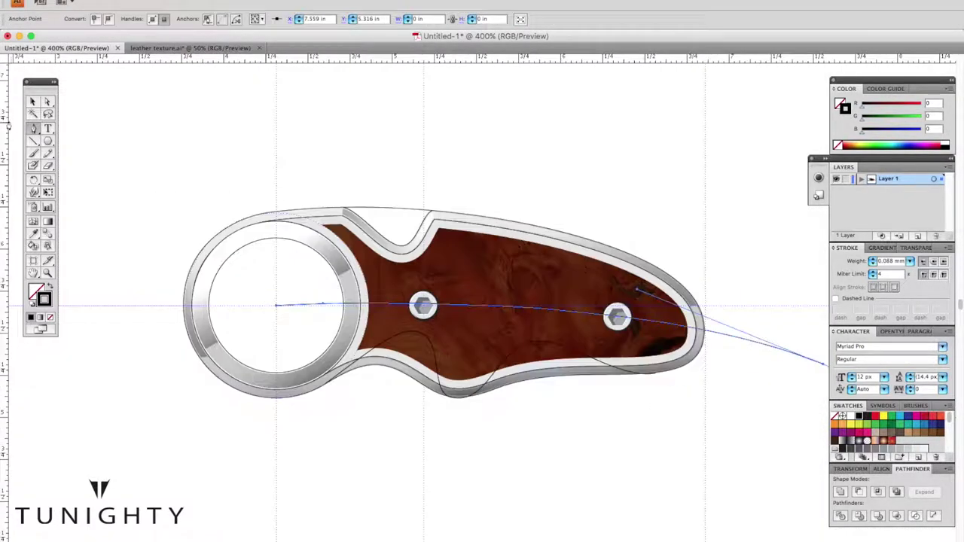
key(ctrl+equal)
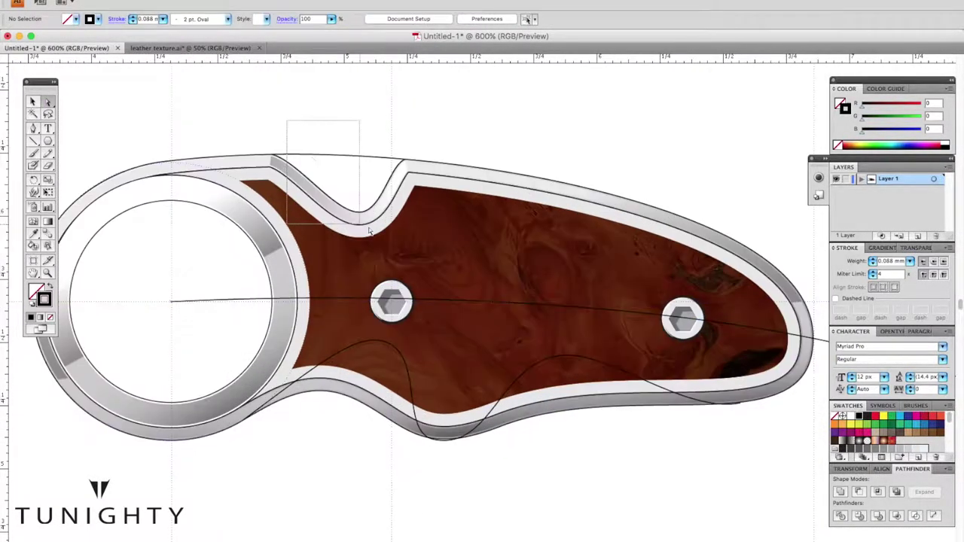
click(399, 310)
click(594, 444)
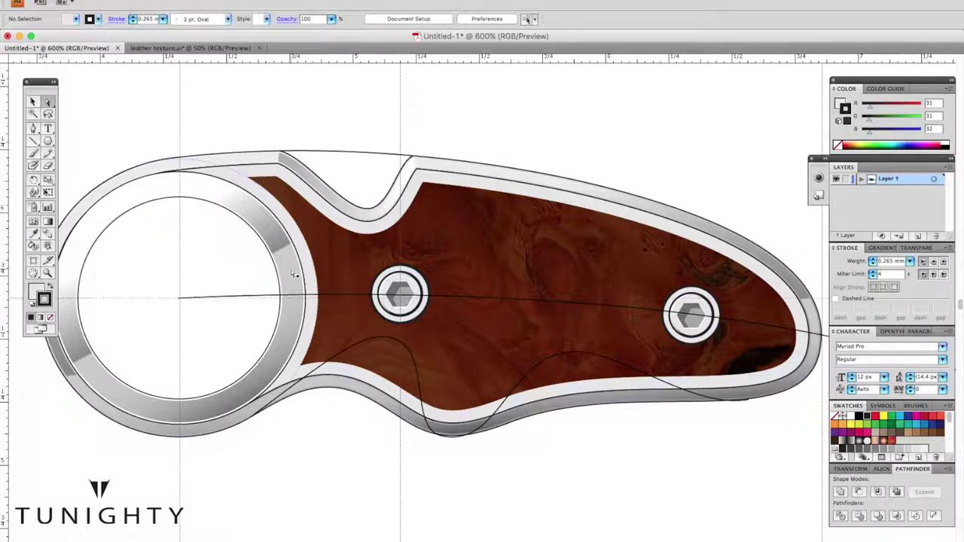
Lengthen the arc's anchor handles to flatten it through both bolts, then deselect.
mouse_move(294, 273)
mouse_down()
mouse_move(672, 415)
mouse_move(750, 331)
mouse_up()
scroll(136, 332, left, 3)
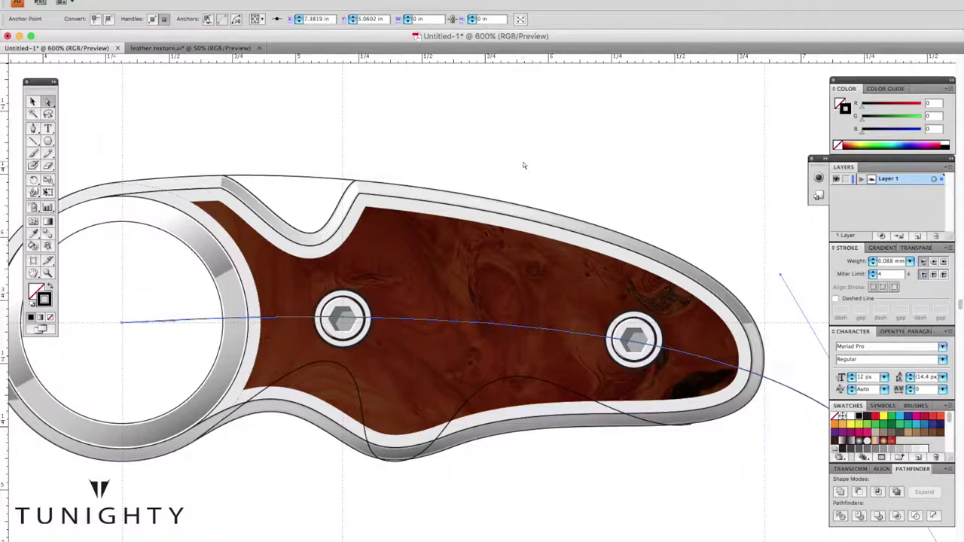
scroll(183, 301, down, 1)
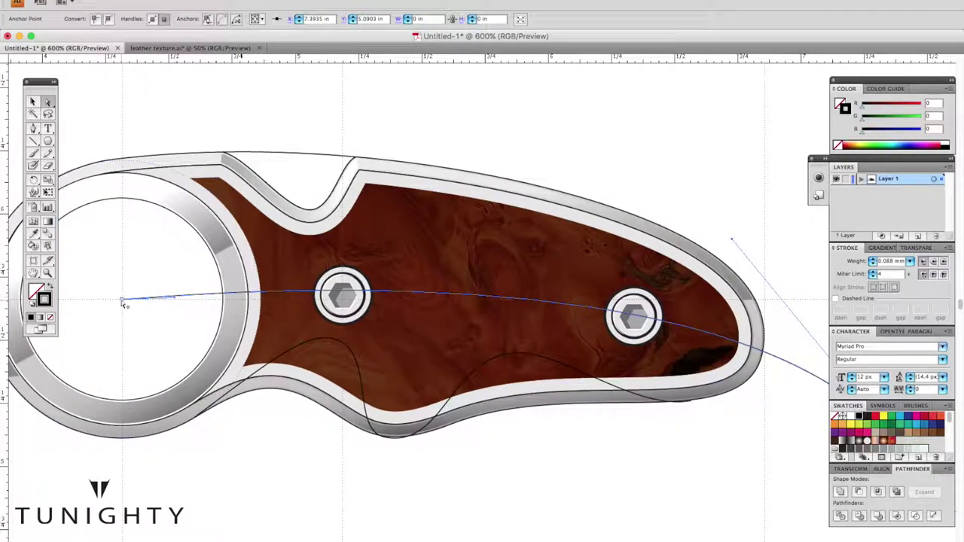
drag(225, 302, 377, 301)
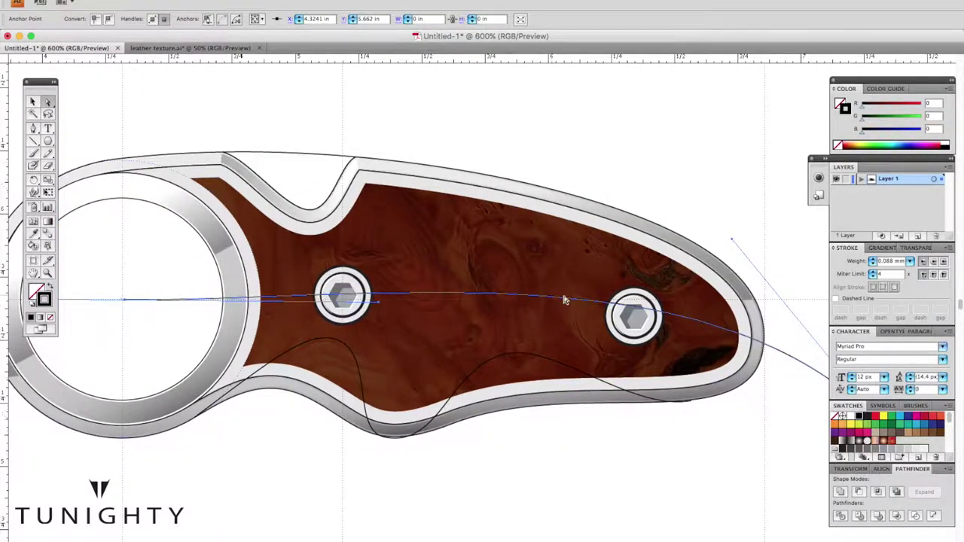
scroll(313, 311, right, 2)
scroll(682, 277, right, 2)
key(ctrl+shift+a)
Zoom around the handle and select the wood inlay shape.
scroll(430, 254, left, 4)
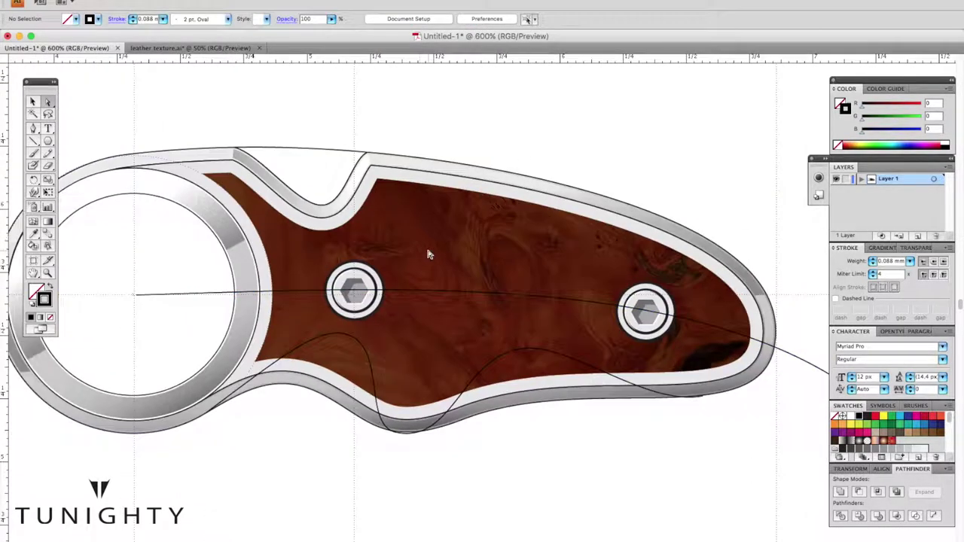
key(ctrl+plus)
key(ctrl+minus)
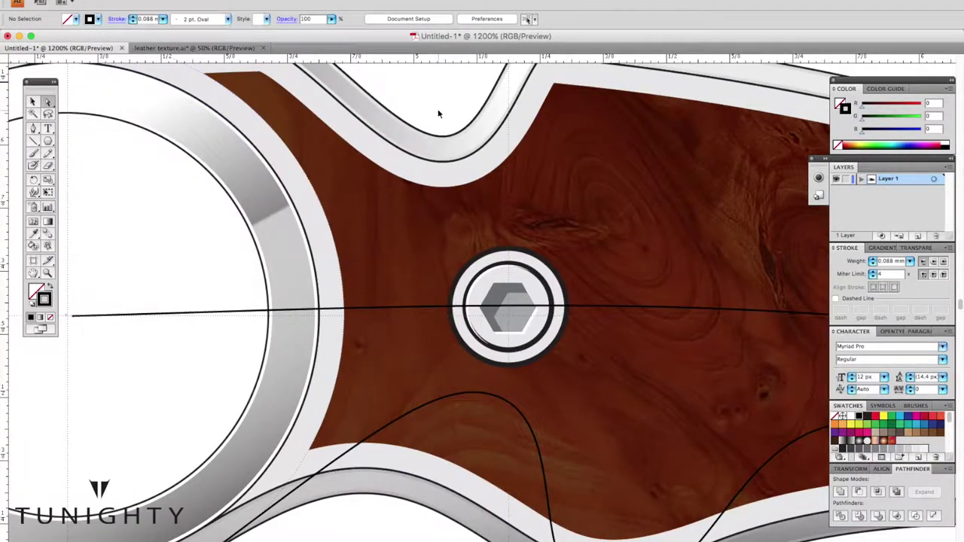
key(ctrl+minus)
key(ctrl+minus)
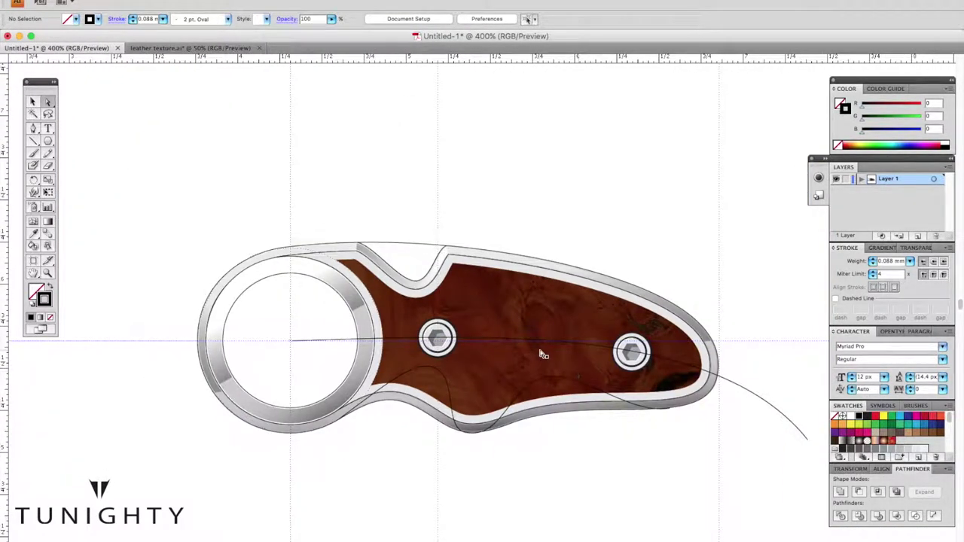
key(ctrl+plus)
click(266, 299)
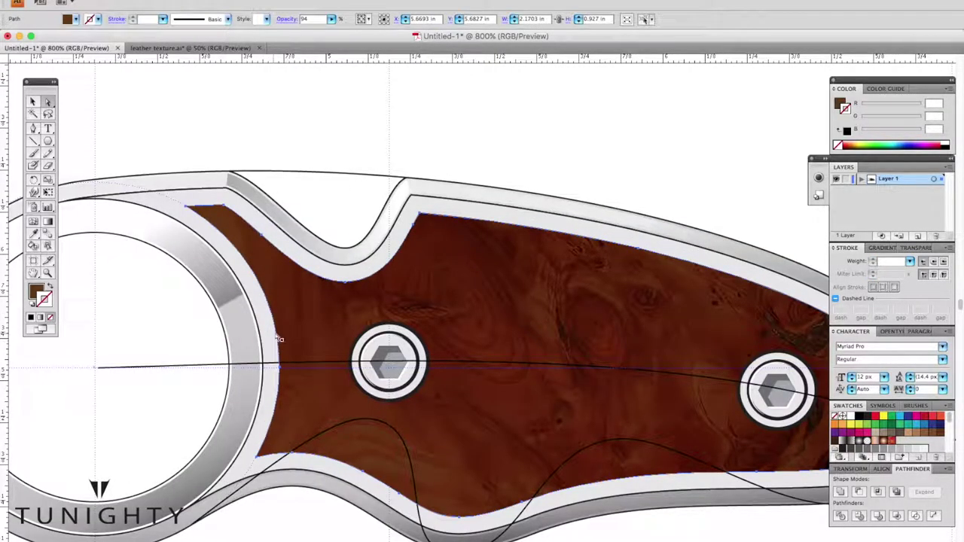
Select the bolt circles, centre path and inlay, then zoom in closely on the left bolt.
key(ctrl+shift+a)
scroll(376, 369, right, 2)
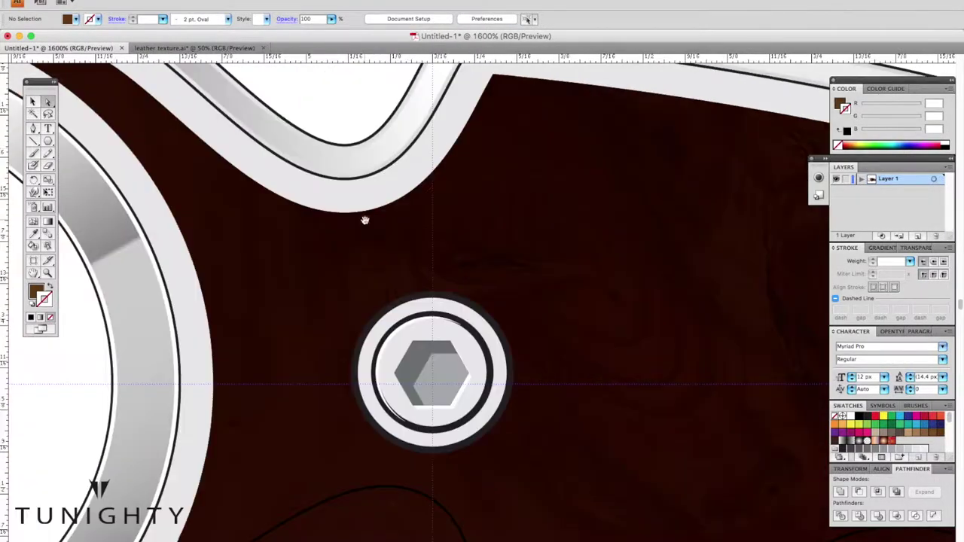
key(ctrl+a)
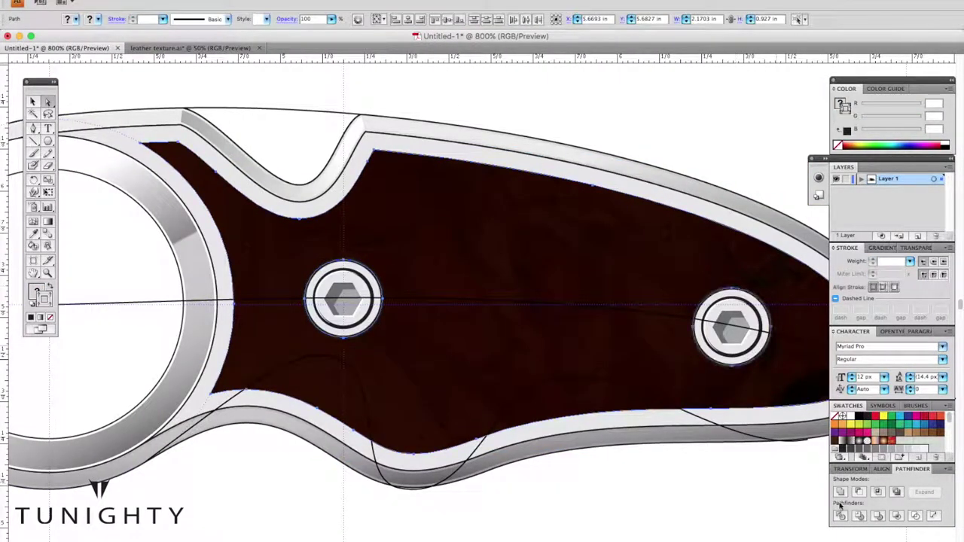
click(729, 299)
click(297, 312)
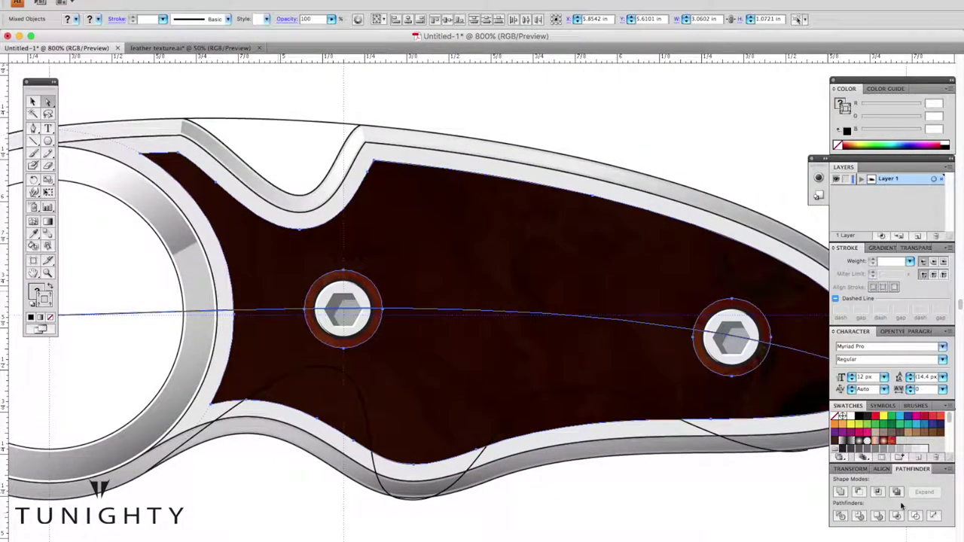
shift+click(493, 371)
key(ctrl+plus)
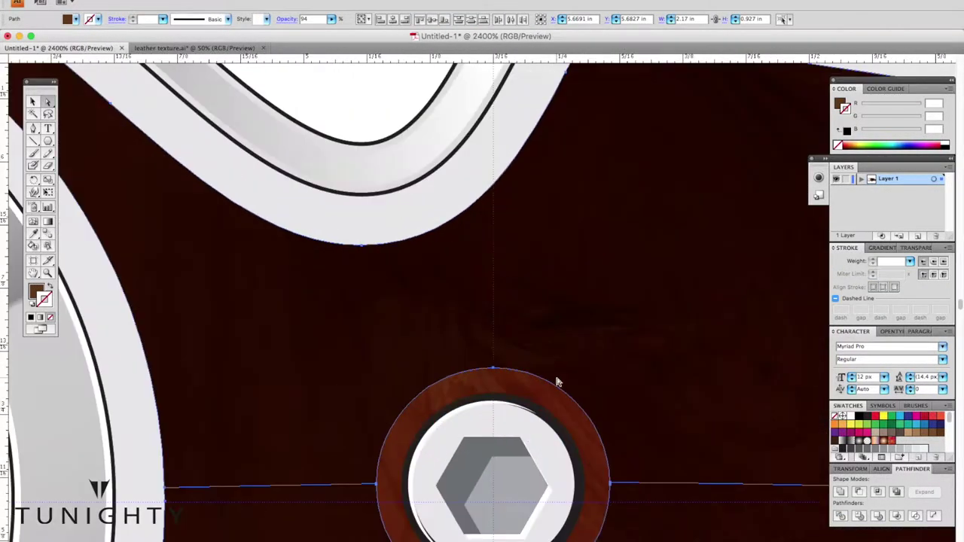
key(ctrl+plus)
Add an anchor point to the centre path beside the bolt.
click(33, 128)
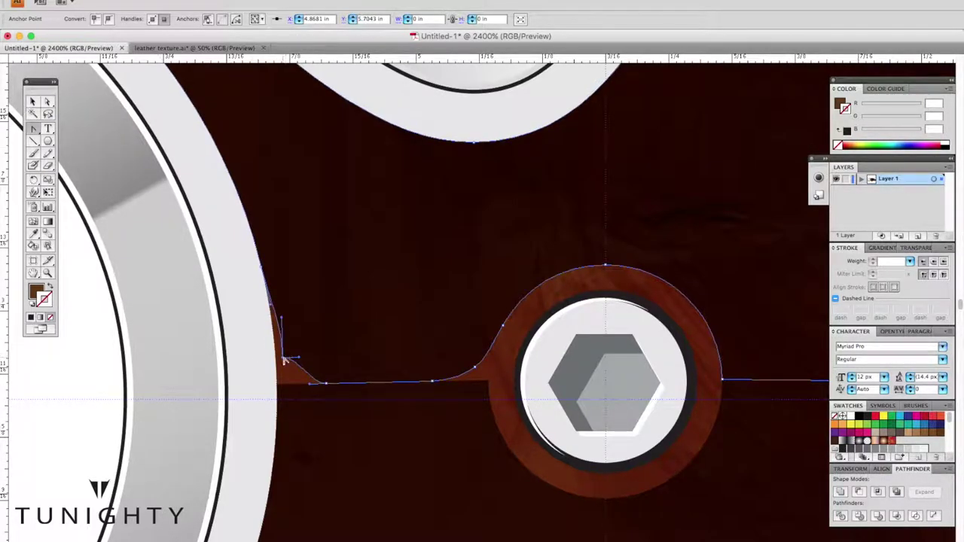
drag(435, 256, 126, 215)
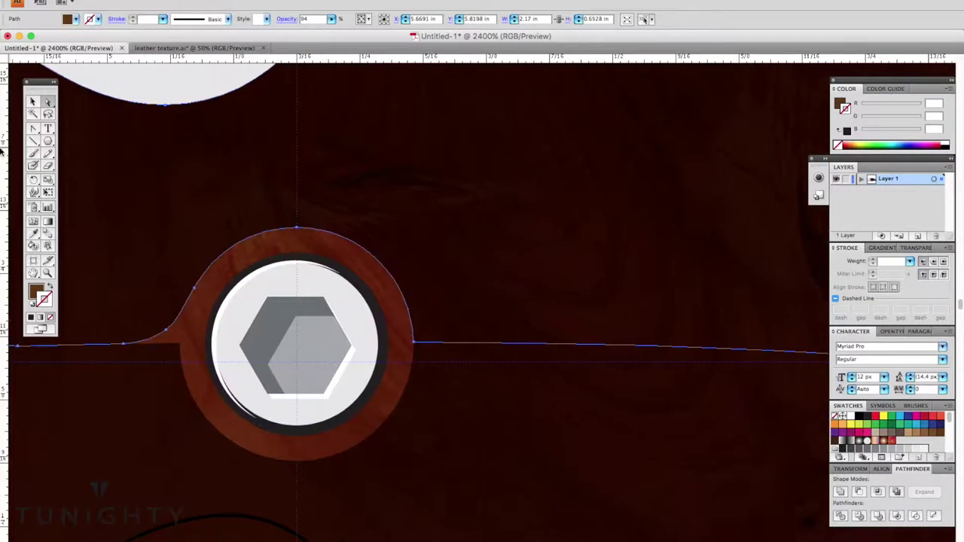
click(494, 348)
key(Return)
click(459, 347)
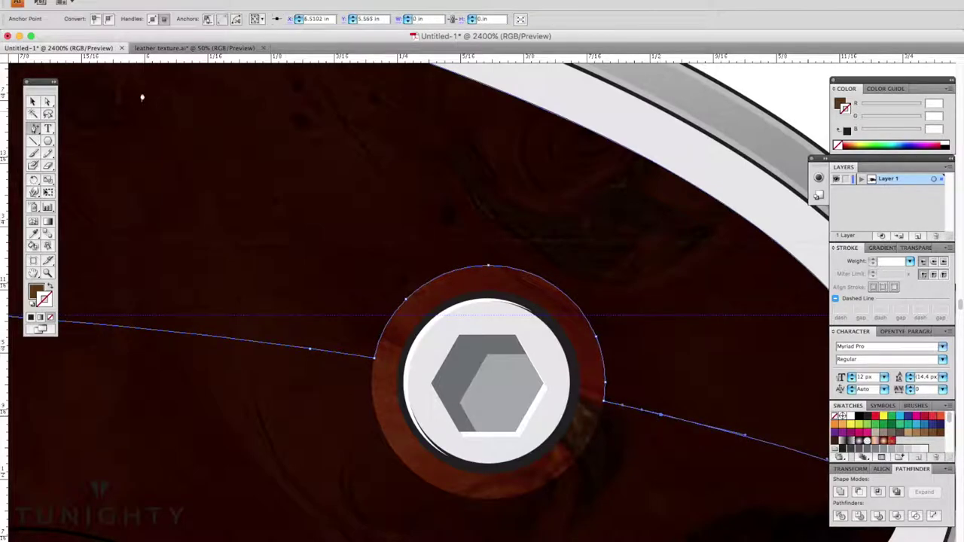
Convert the new anchor and reshape the curve beside the right bolt.
key(a)
click(661, 419)
key(shift+c)
click(373, 339)
key(Return)
click(378, 337)
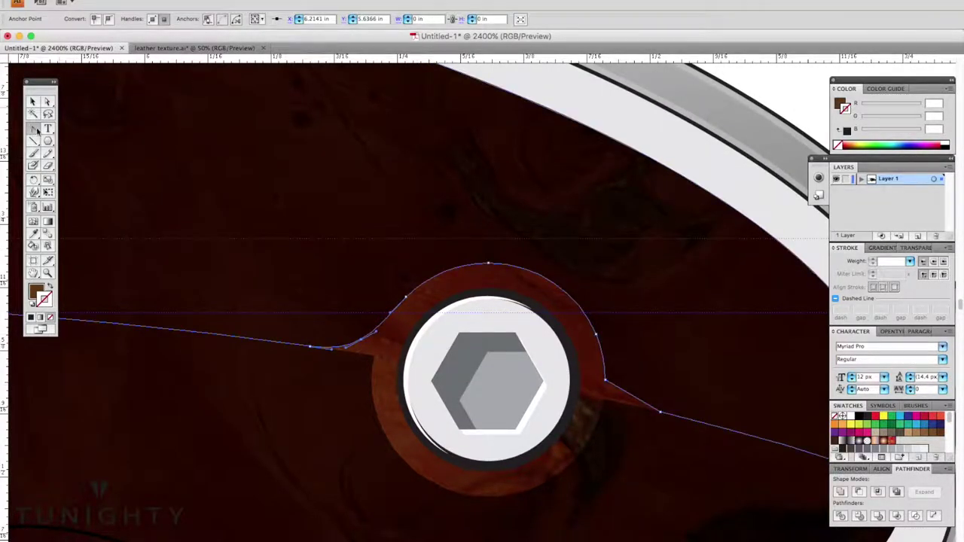
key(a)
drag(587, 357, 595, 381)
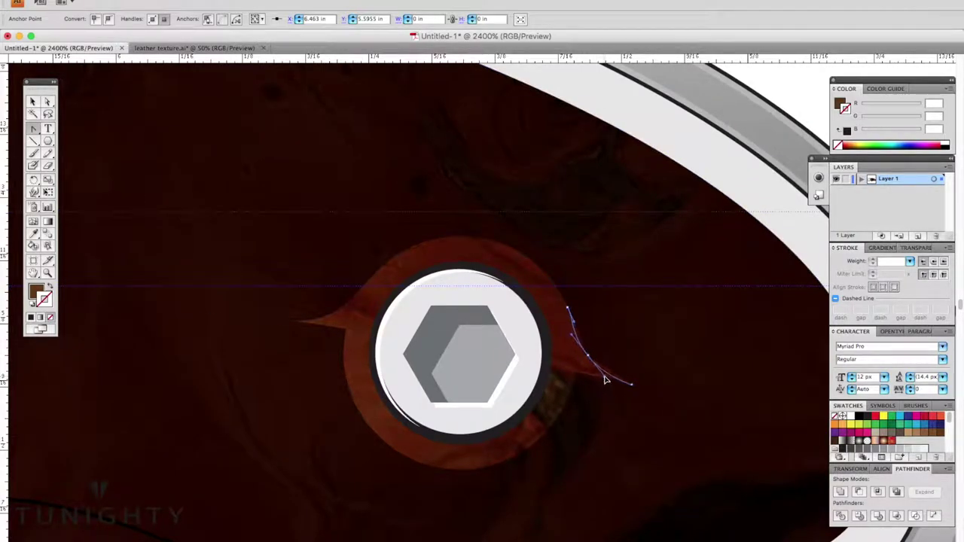
key(a)
click(575, 339)
Remove the anchor's direction handle and pull it down around the bolt's lower side.
scroll(574, 339, down, 3)
scroll(550, 317, right, 5)
key(ctrl+minus)
click(161, 247)
scroll(387, 103, left, 5)
key(ctrl+plus)
key(ctrl+plus)
key(ctrl+plus)
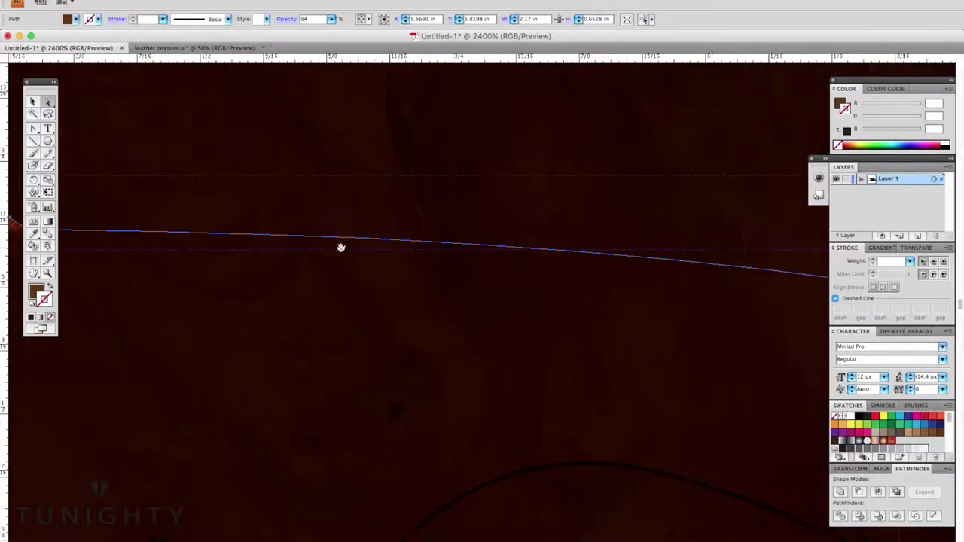
scroll(340, 248, left, 5)
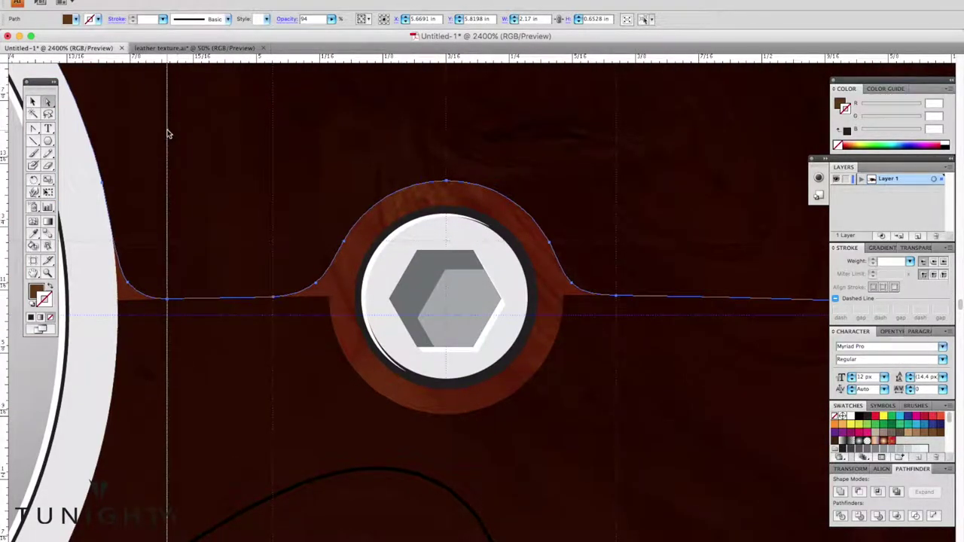
key(p)
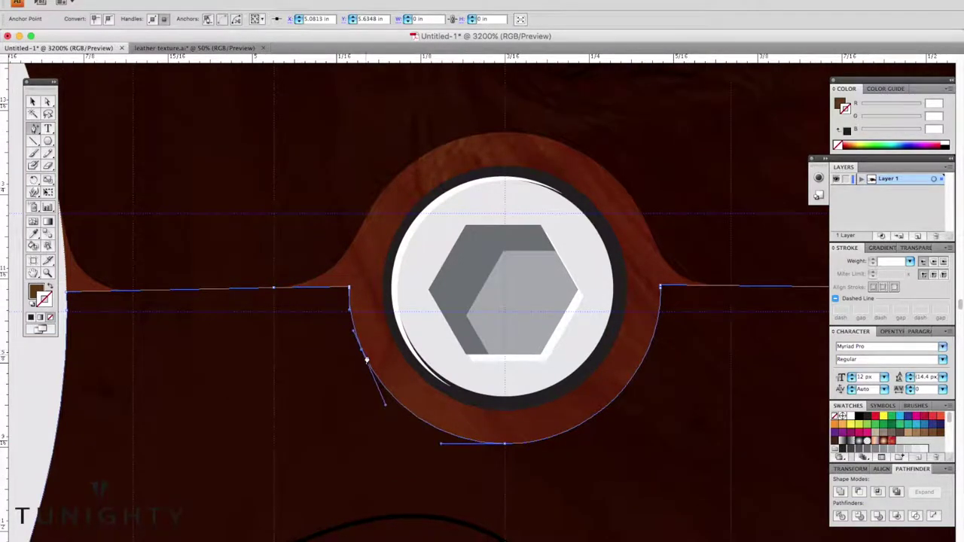
alt+click(367, 360)
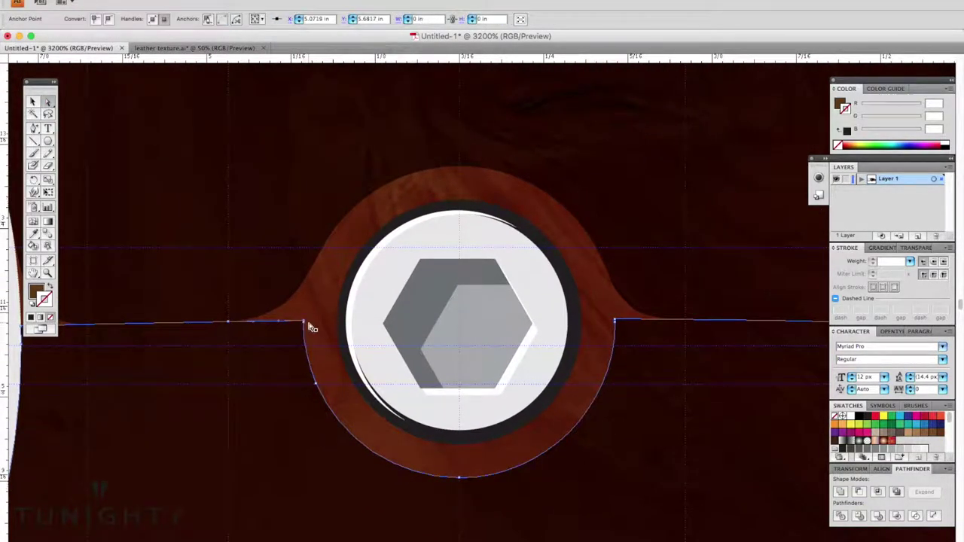
drag(317, 323, 304, 351)
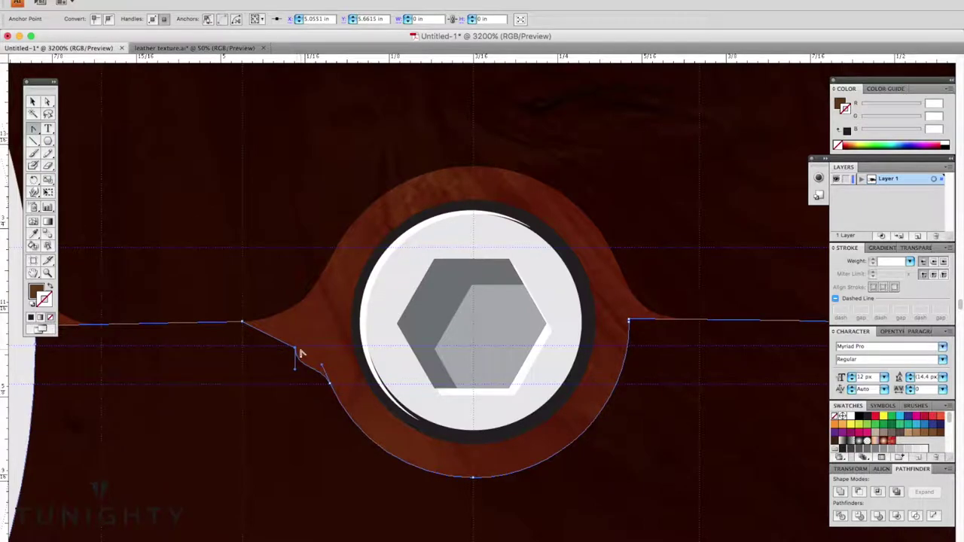
click(296, 322)
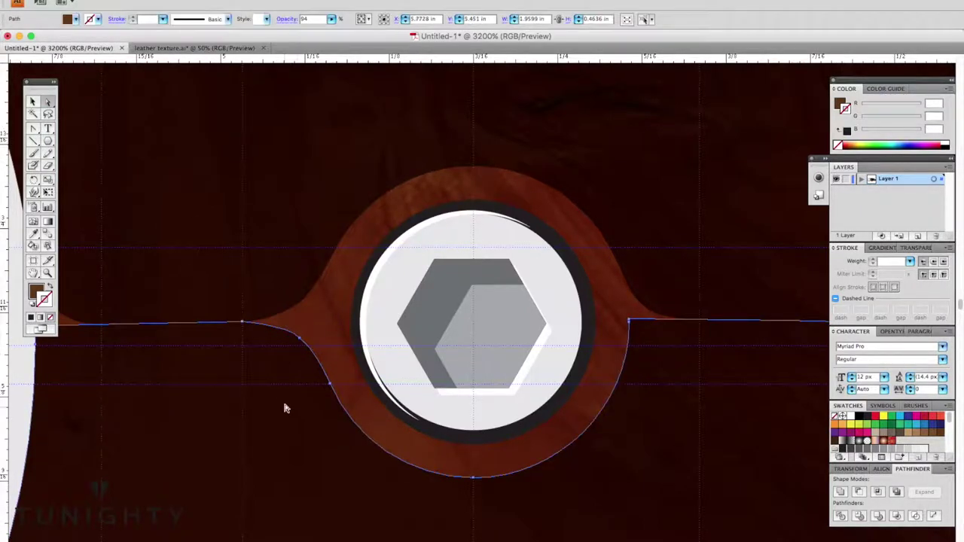
Smooth the curve by moving the right anchor, deleting an extra anchor, and pulling a handle at the left bump.
scroll(284, 409, right, 5)
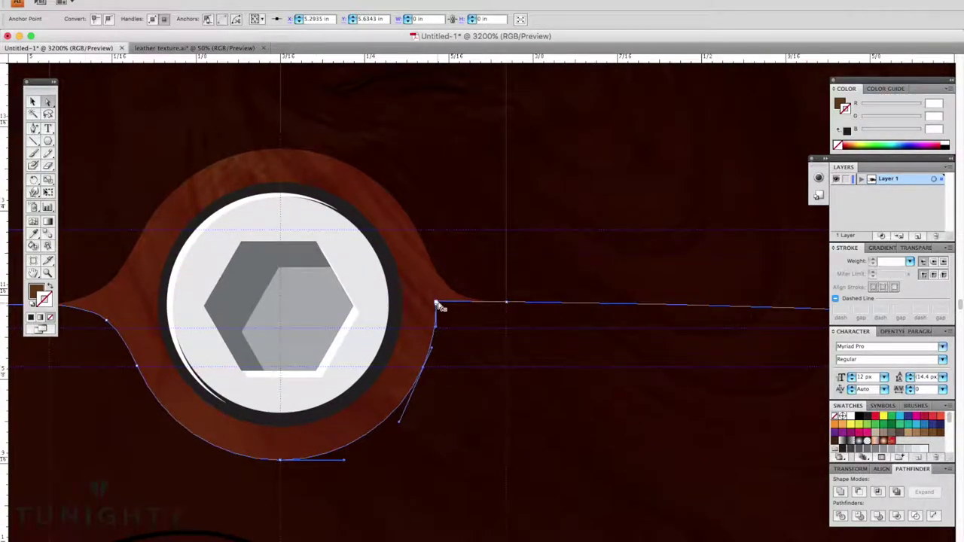
drag(436, 305, 448, 322)
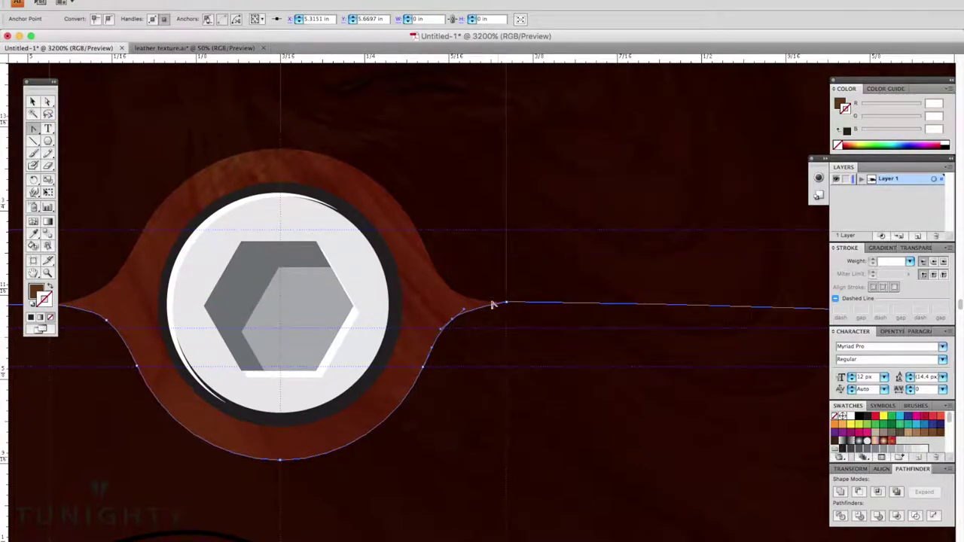
scroll(600, 349, left, 8)
scroll(366, 254, left, 3)
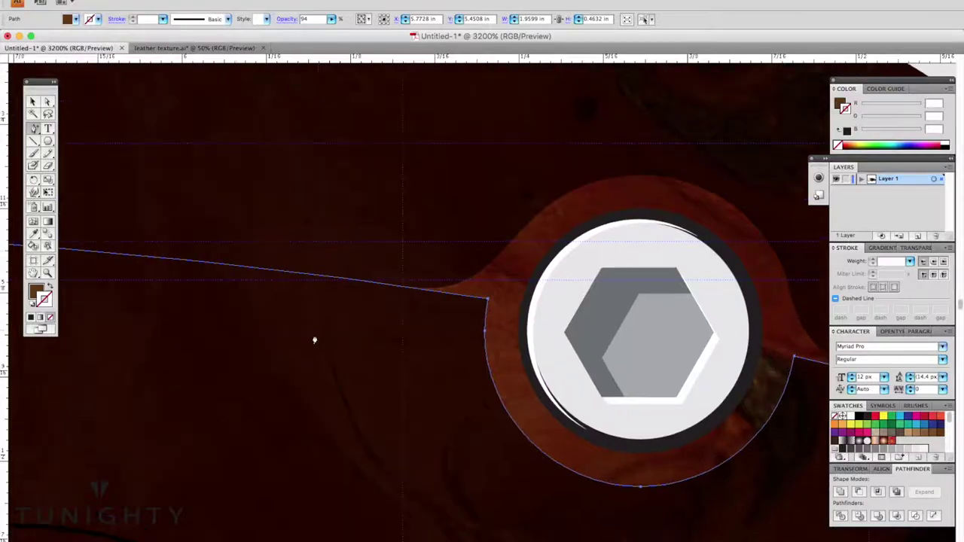
scroll(488, 370, right, 3)
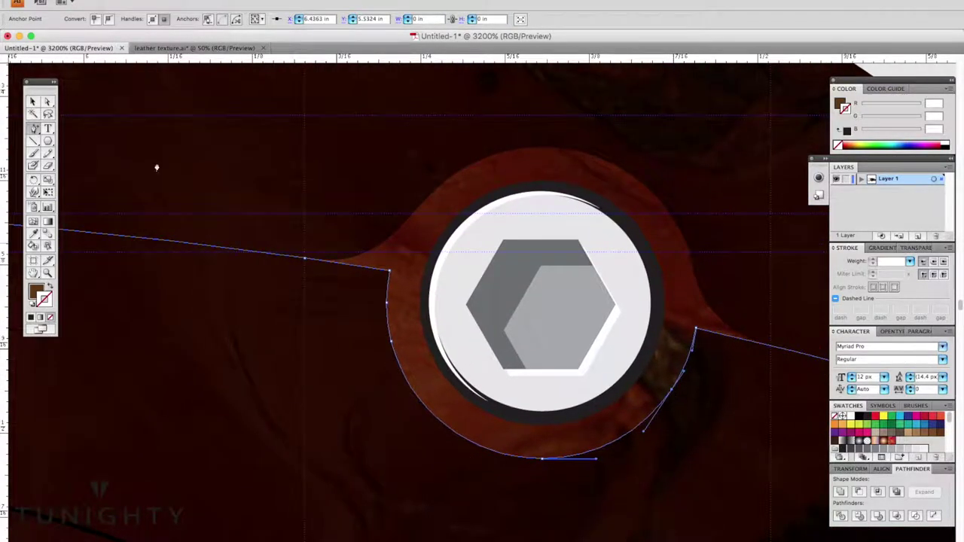
click(388, 272)
drag(32, 128, 91, 166)
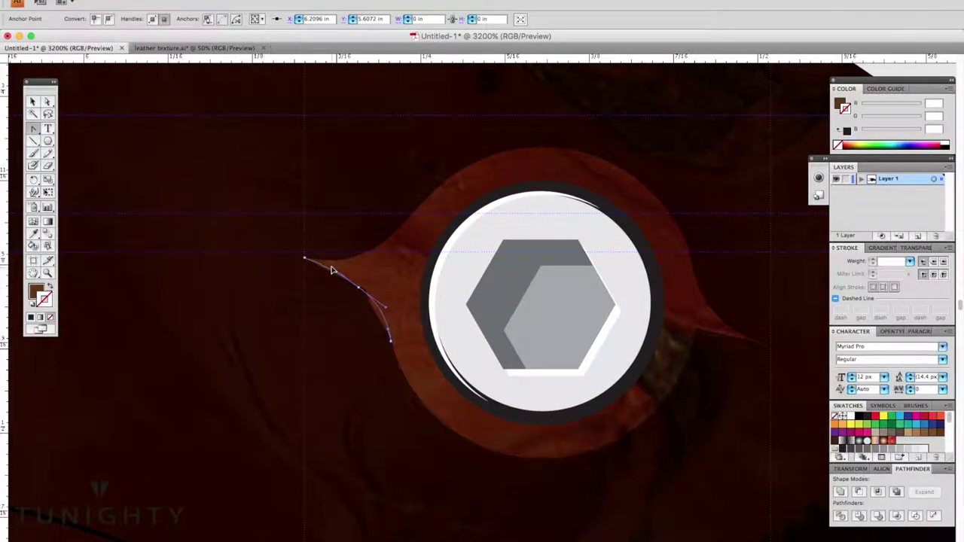
Delete another anchor and smooth the curve on the bolt's right side.
scroll(482, 301, right, 7)
key(minus)
click(761, 203)
key(Return)
drag(32, 128, 15, 110)
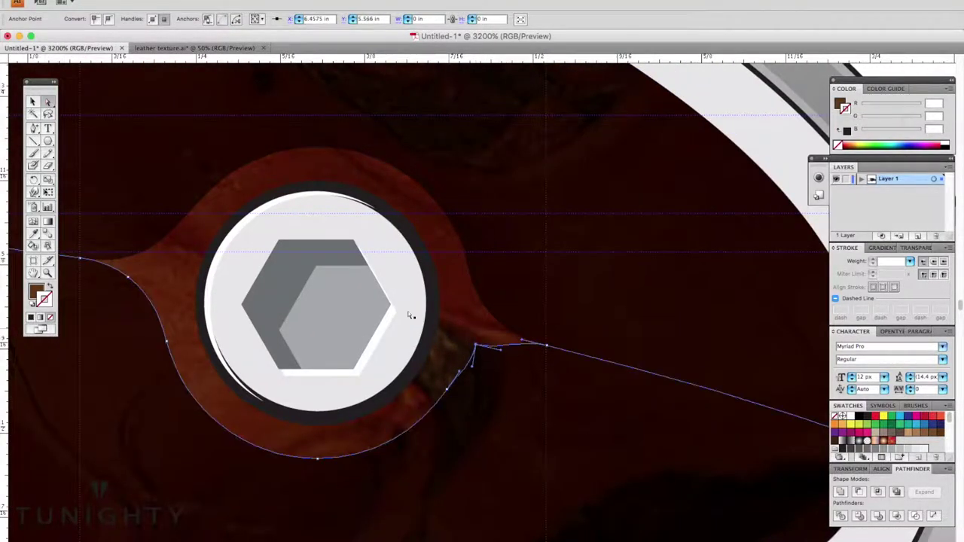
drag(477, 348, 488, 349)
Move the centre path's end anchor to the inlay edge and review the whole handle.
key(ctrl+minus)
key(ctrl+minus)
key(ctrl+plus)
key(ctrl+minus)
key(ctrl+minus)
key(ctrl+plus)
key(ctrl+plus)
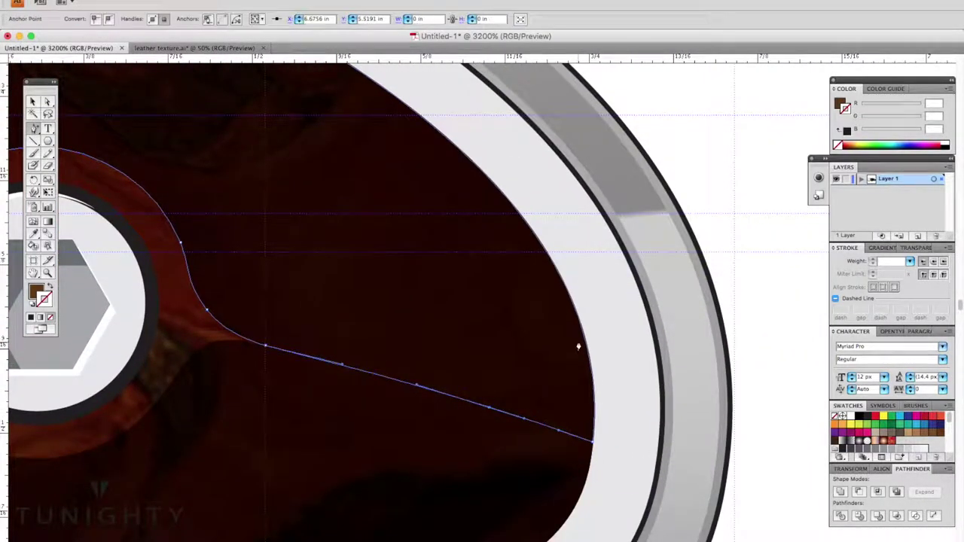
drag(32, 129, 101, 167)
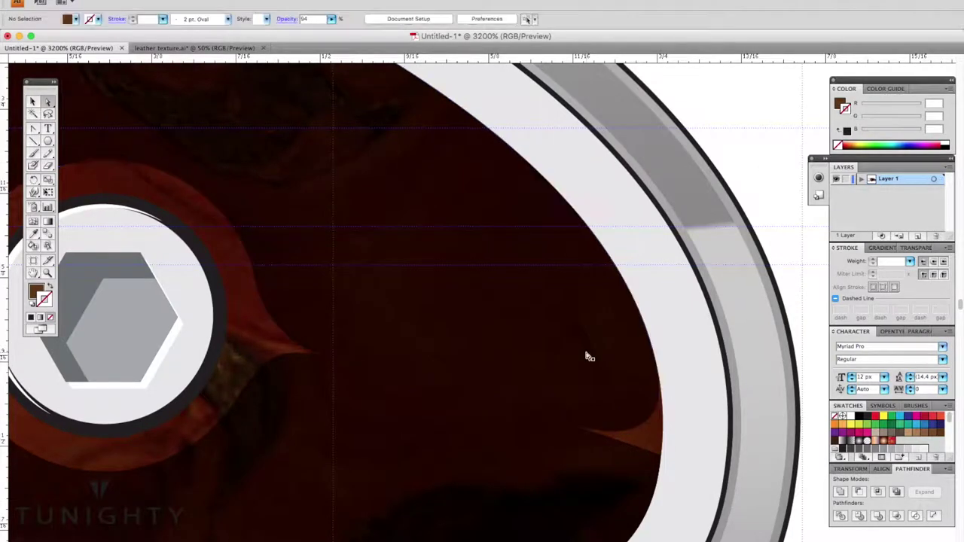
key(ctrl+minus)
key(ctrl+minus)
key(ctrl+minus)
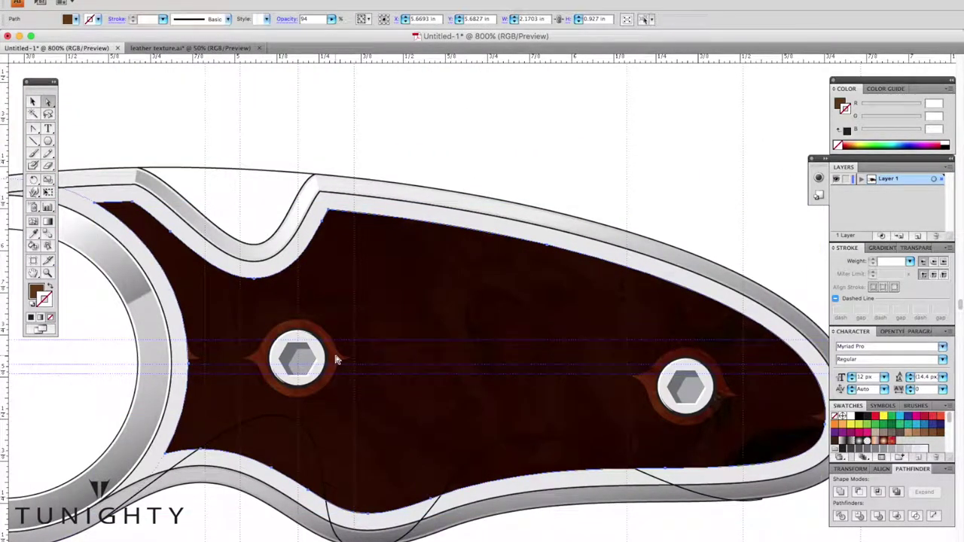
Clip the texture inside the handle path and select the inlay shape with its centre line.
key(ctrl+7)
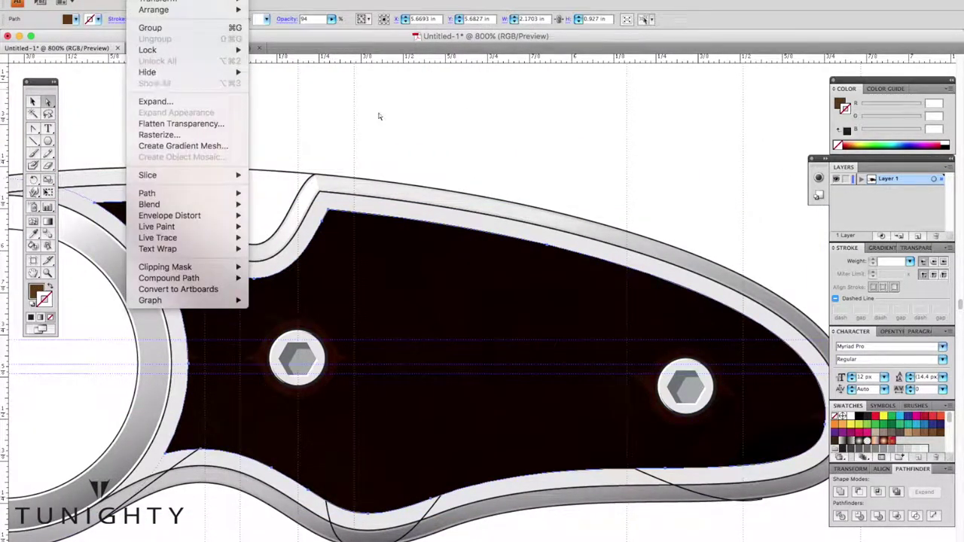
key(ctrl+shift+a)
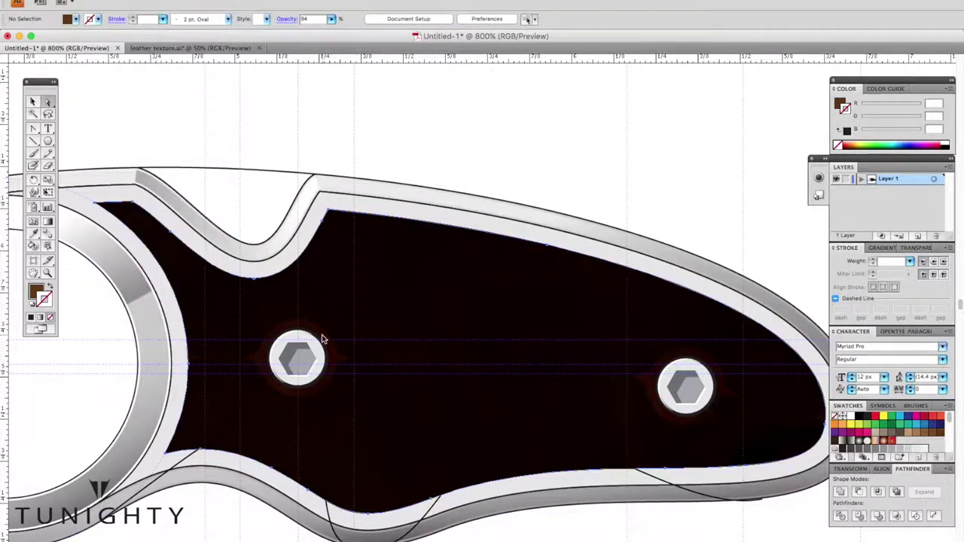
click(680, 372)
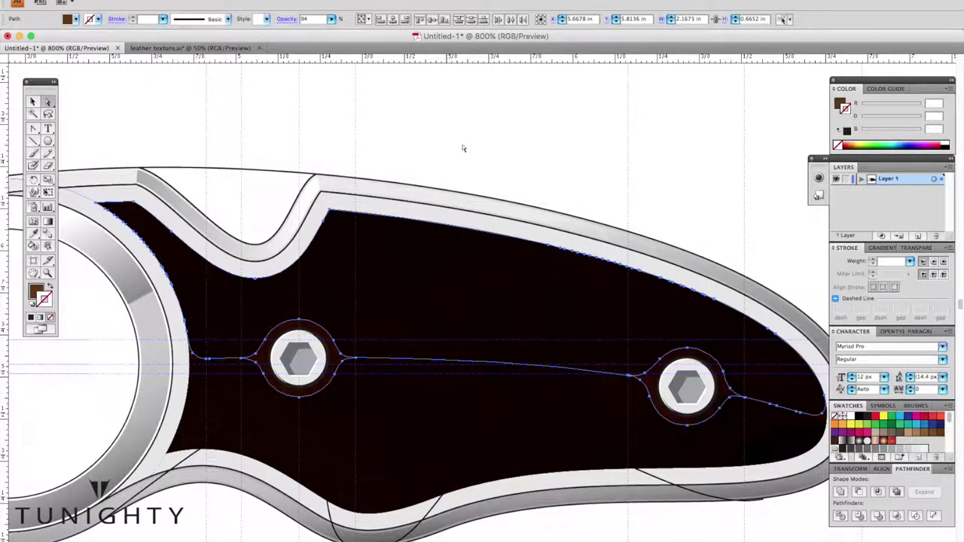
key(ctrl+shift+a)
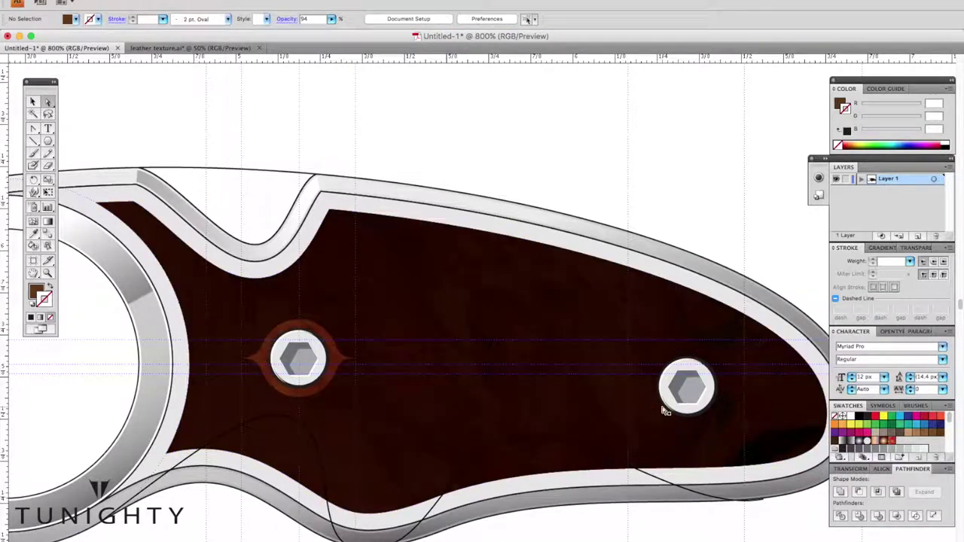
click(629, 374)
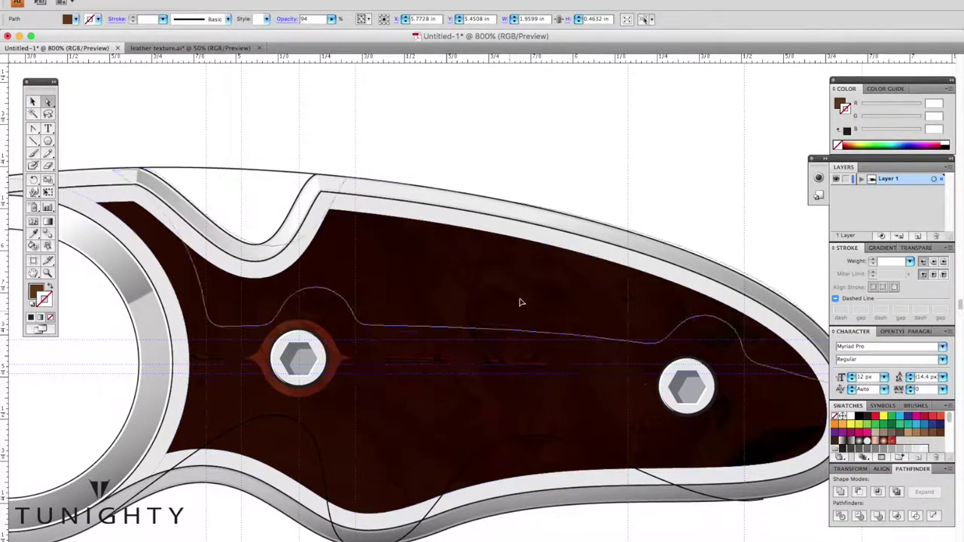
click(192, 358)
click(651, 396)
key(ctrl+minus)
Fill the upper inlay with a gradient running bottom to top.
key(.)
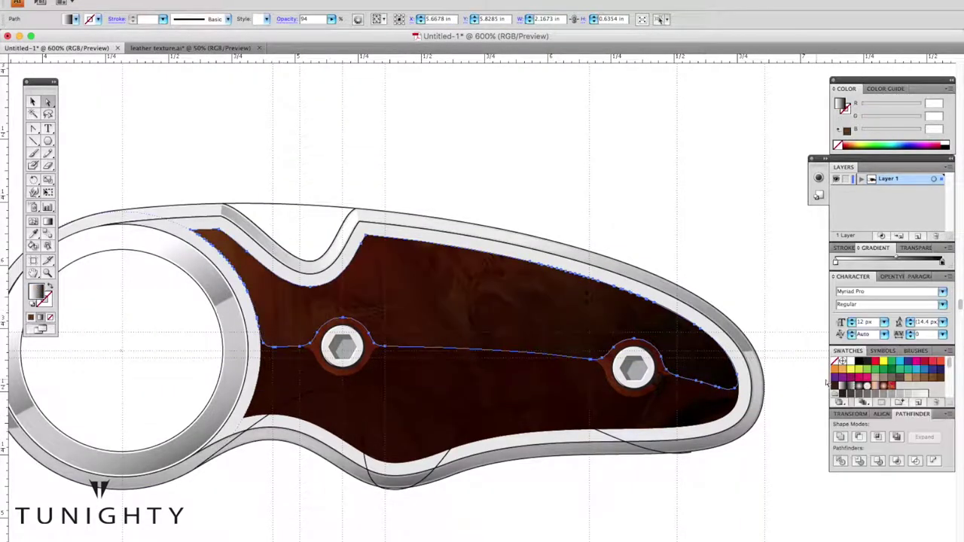
drag(454, 374, 468, 265)
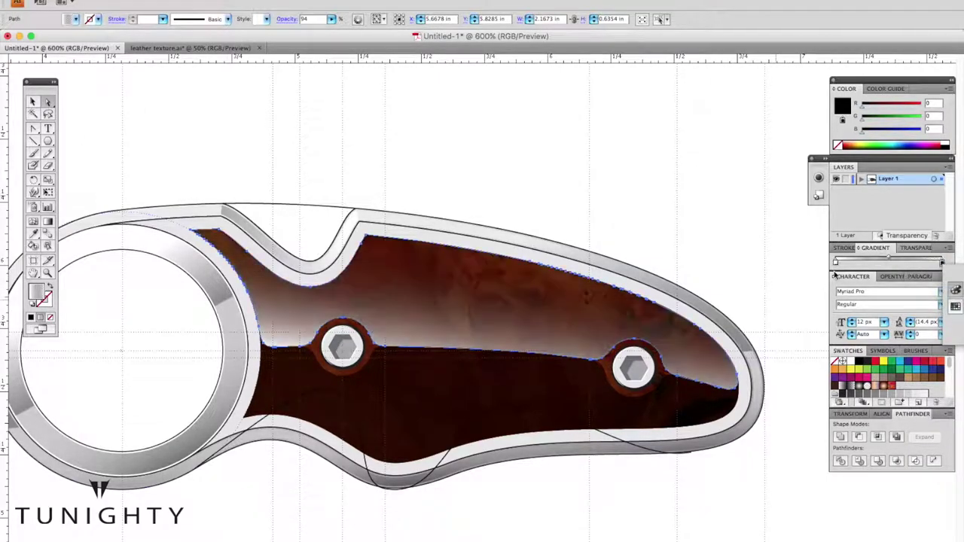
click(384, 150)
drag(489, 380, 515, 535)
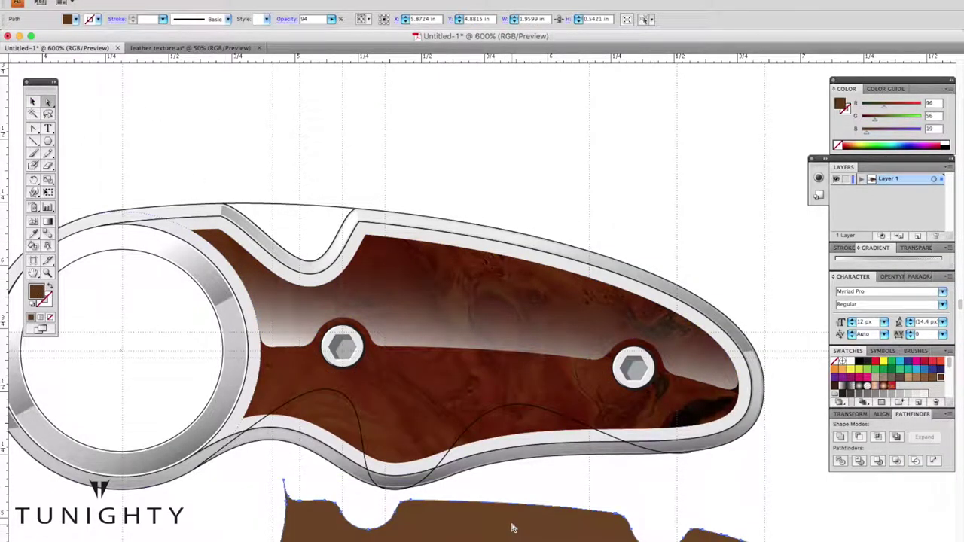
key(ctrl+z)
Give the lower inlay shape a white-to-black Multiply gradient running vertically.
key(period)
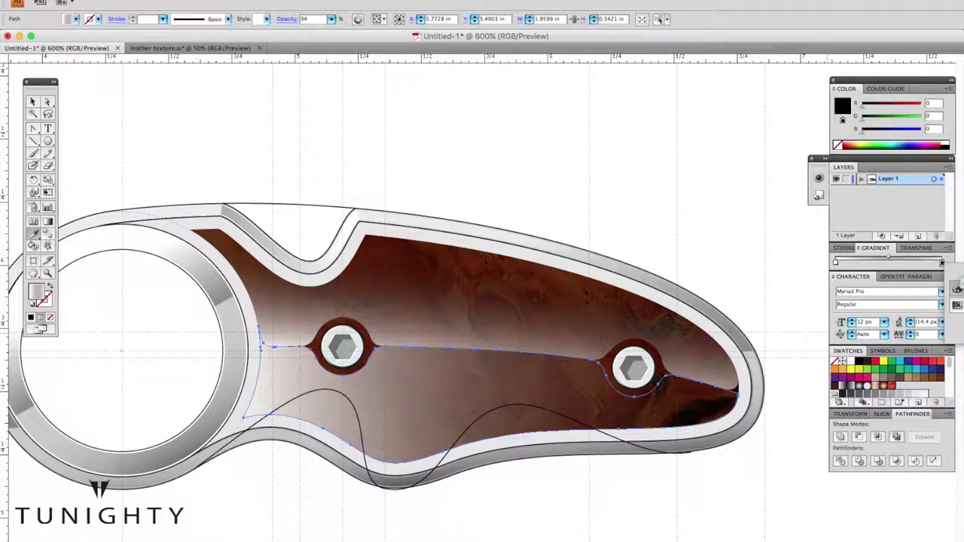
click(836, 261)
click(915, 248)
click(883, 260)
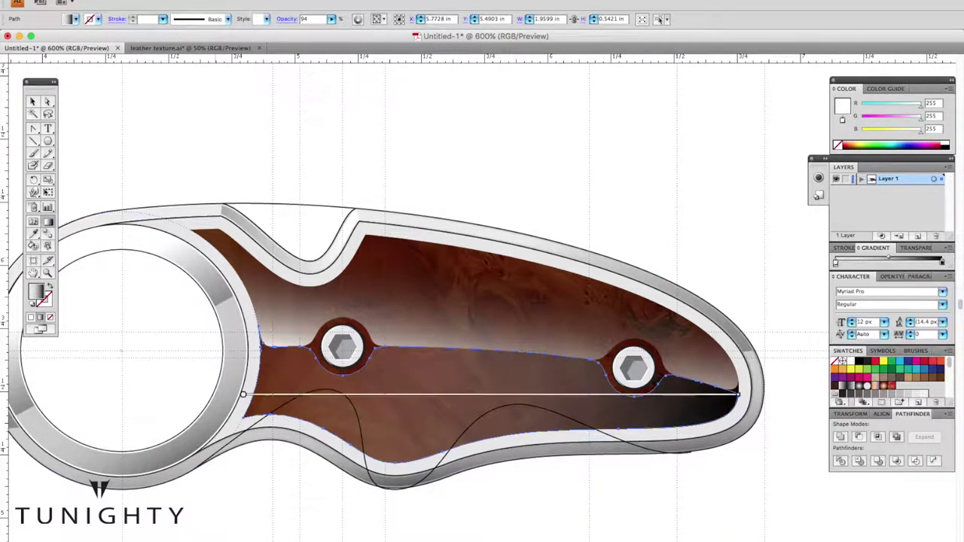
key(g)
drag(494, 366, 480, 539)
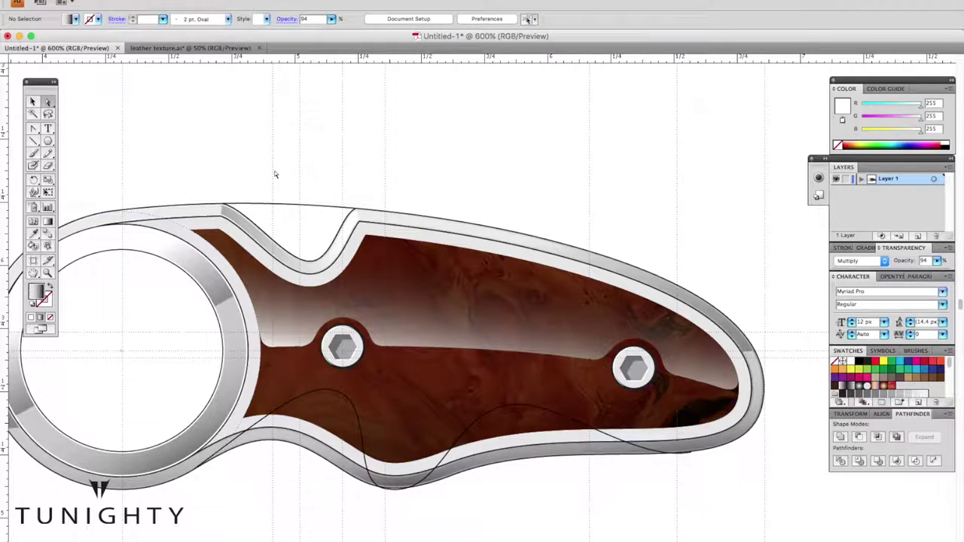
Redraw the inlay gradient at a new angle for darker shading, then deselect.
key(cmd+minus)
key(cmd+minus)
key(cmd+plus)
key(cmd+plus)
drag(525, 284, 514, 356)
drag(523, 302, 510, 379)
drag(522, 273, 510, 396)
key(a)
click(134, 115)
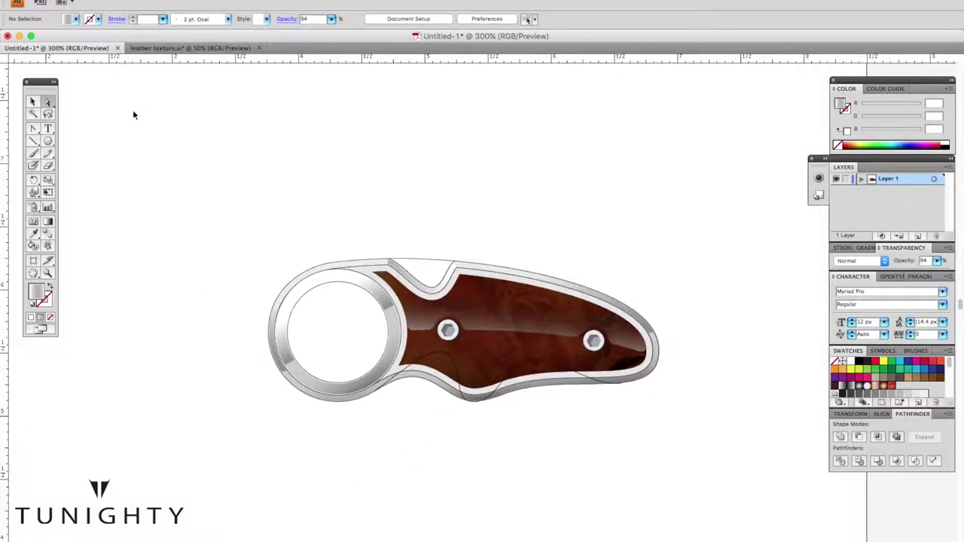
Briefly redraw the inlay gradient and zoom in to 400% on the knife.
key(cmd+minus)
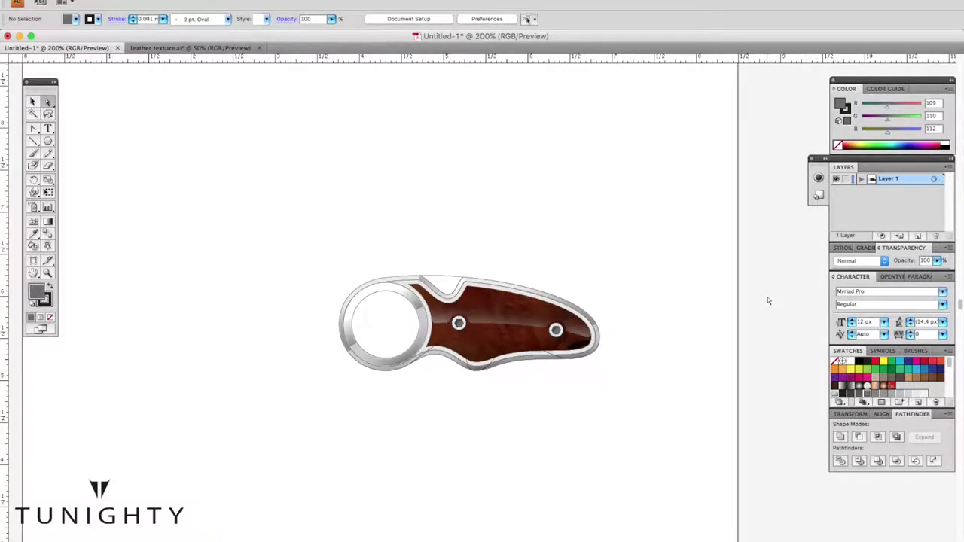
key(cmd+plus)
key(g)
drag(522, 312, 509, 369)
key(a)
key(cmd+minus)
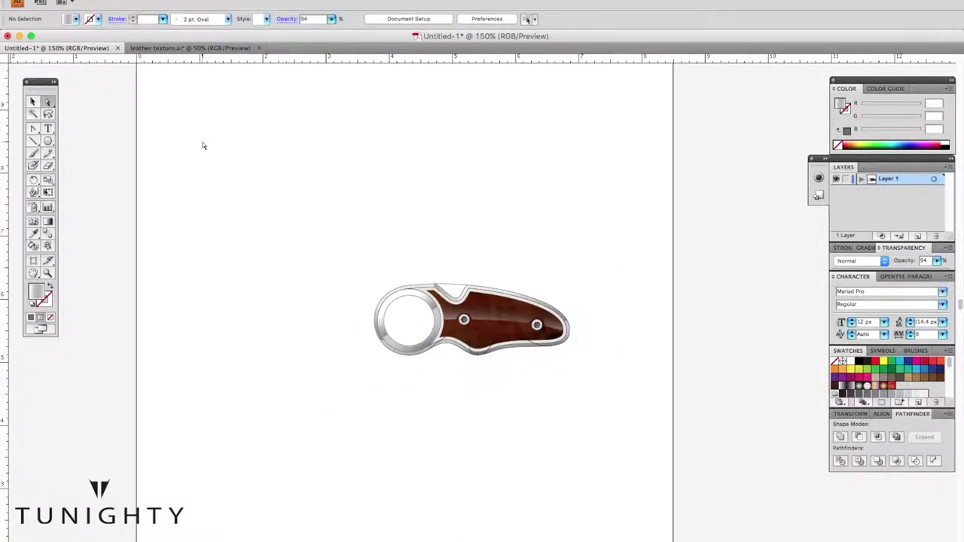
key(cmd+plus)
Redraw the brown inlay's gradient vertically and deselect to check the shading.
click(492, 365)
key(g)
drag(538, 326, 535, 463)
drag(535, 286, 531, 516)
key(a)
click(167, 123)
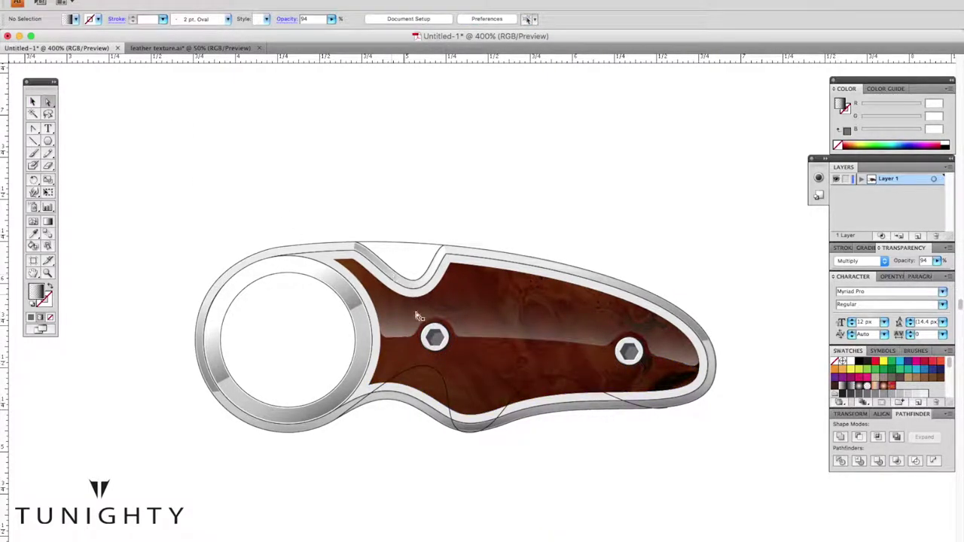
Make the lower inlay gradient's light stop grey and run it downward from higher on the inlay.
click(463, 365)
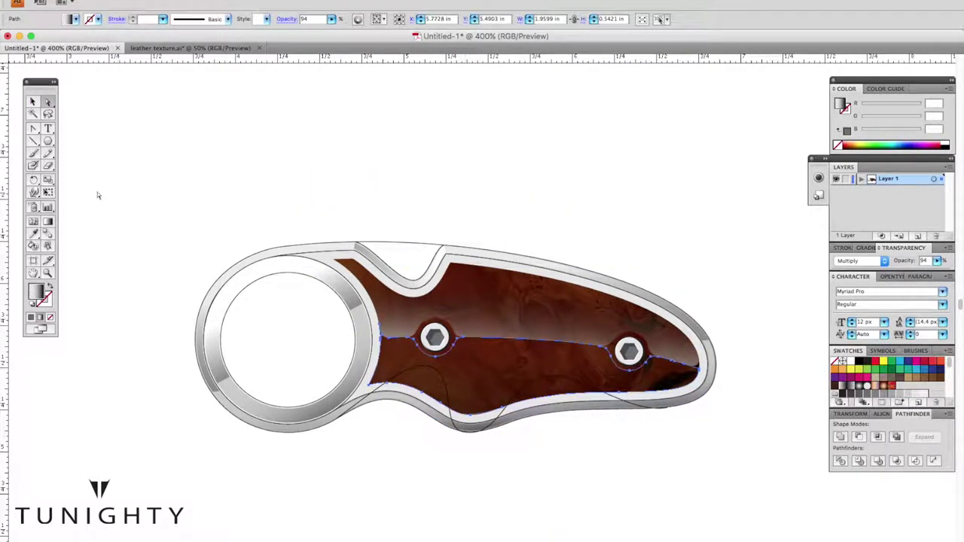
drag(531, 485, 531, 486)
key(ctrl+shift+a)
key(ctrl+minus)
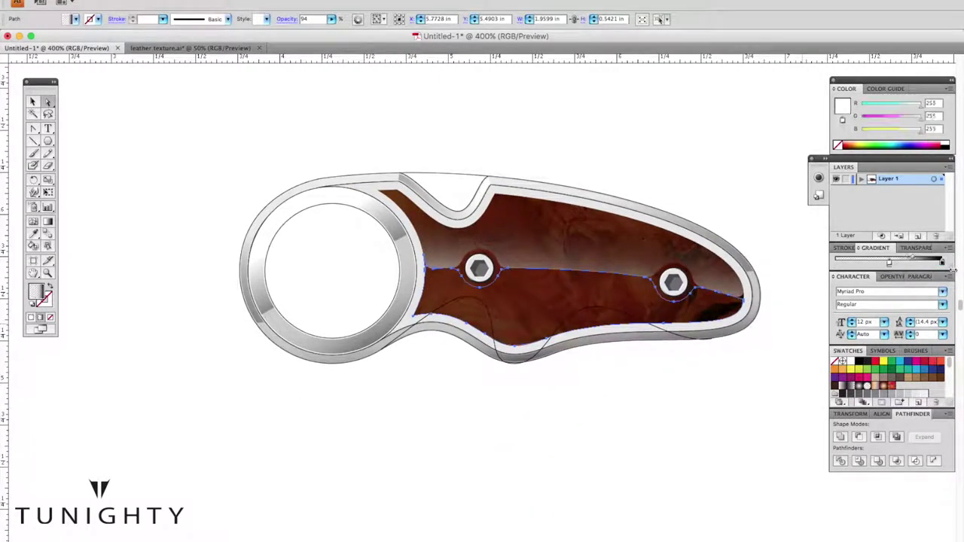
click(835, 262)
drag(578, 263, 576, 426)
drag(581, 242, 578, 407)
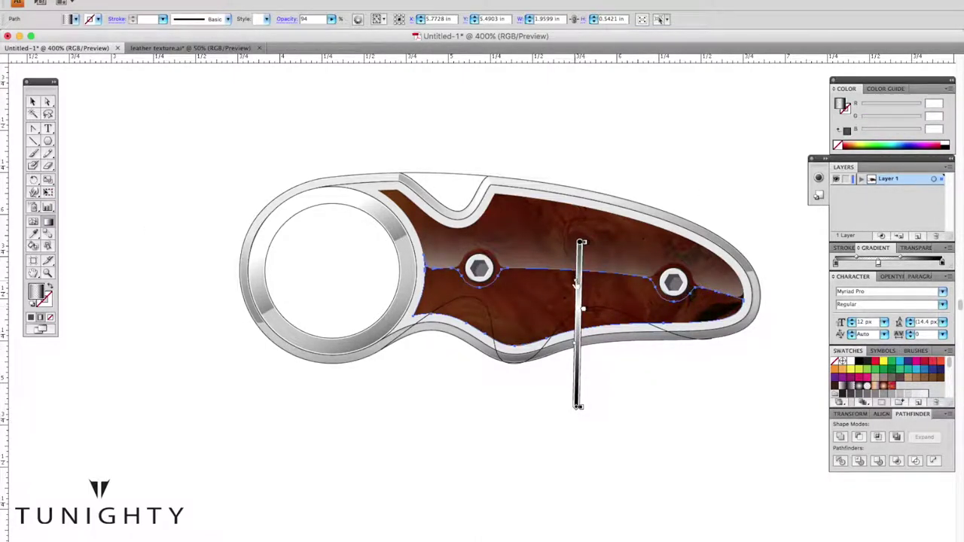
Raise the wood inlay's Multiply opacity to 94%.
key(a)
click(160, 115)
key(ctrl+minus)
key(ctrl+minus)
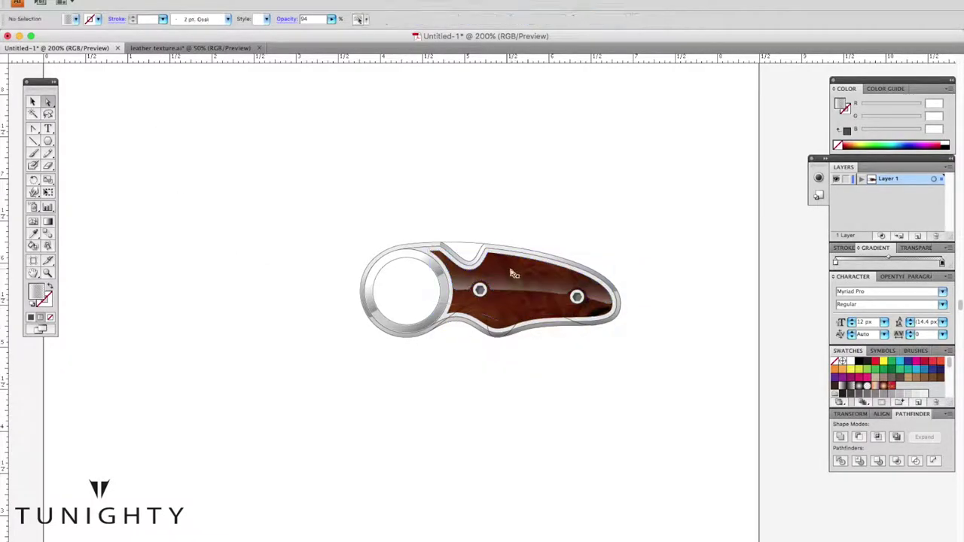
click(511, 267)
drag(926, 277, 932, 277)
key(ctrl+plus)
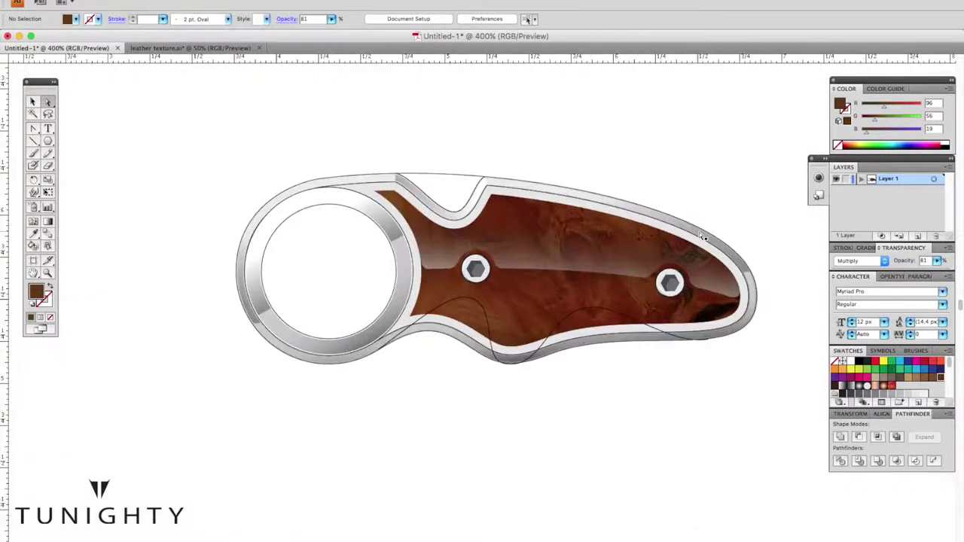
key(g)
key(g)
Deselect, then select an anchor on the wavy curve of the lower handle.
click(221, 117)
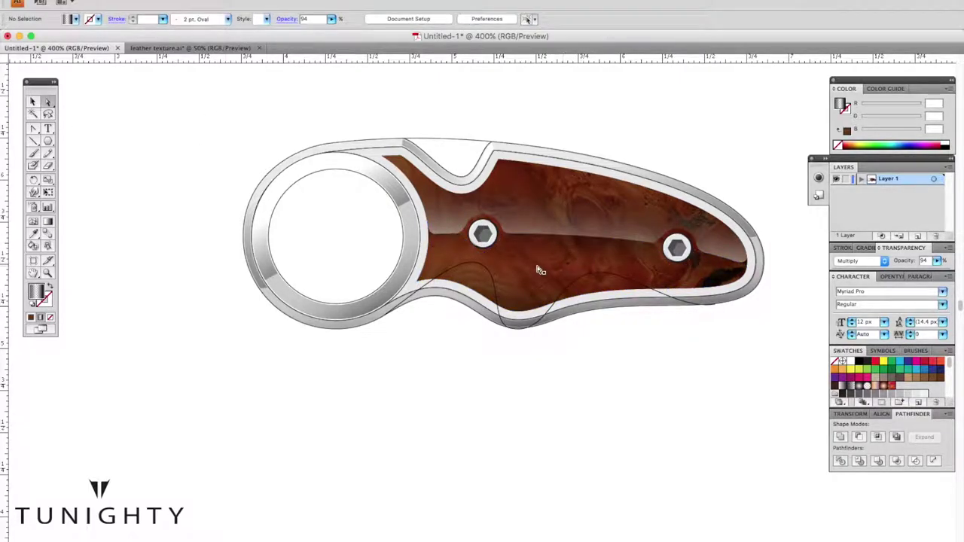
click(486, 267)
key(ctrl+plus)
key(ctrl+plus)
key(ctrl+plus)
click(506, 263)
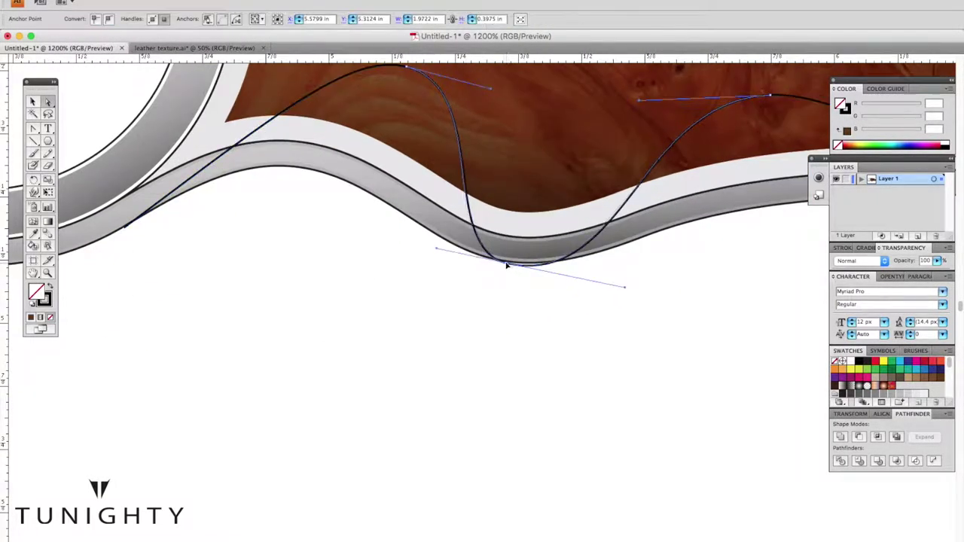
Fill the wavy curve shapes along the inlay's lower edge with grey, then with a gradient.
scroll(506, 267, right, 10)
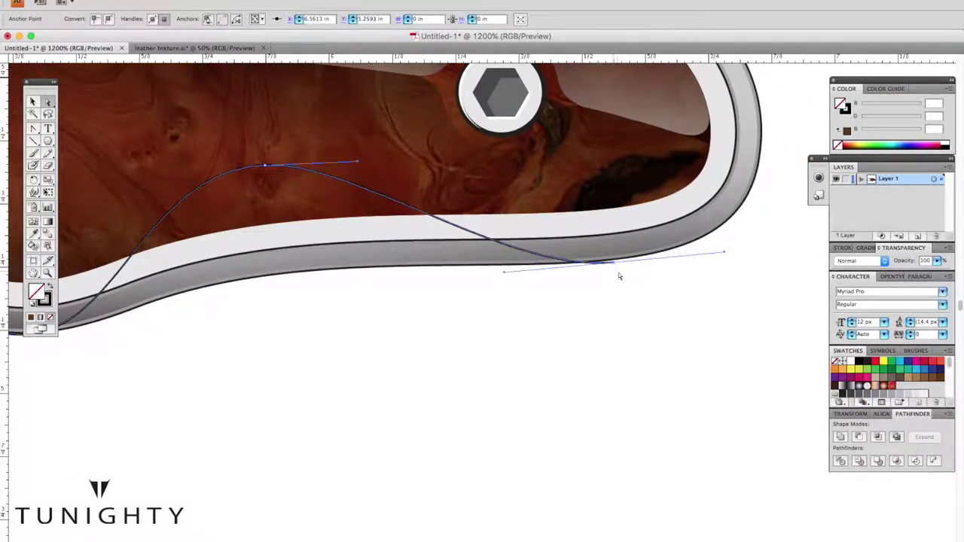
key(ctrl+minus)
scroll(366, 281, left, 5)
scroll(527, 339, up, 2)
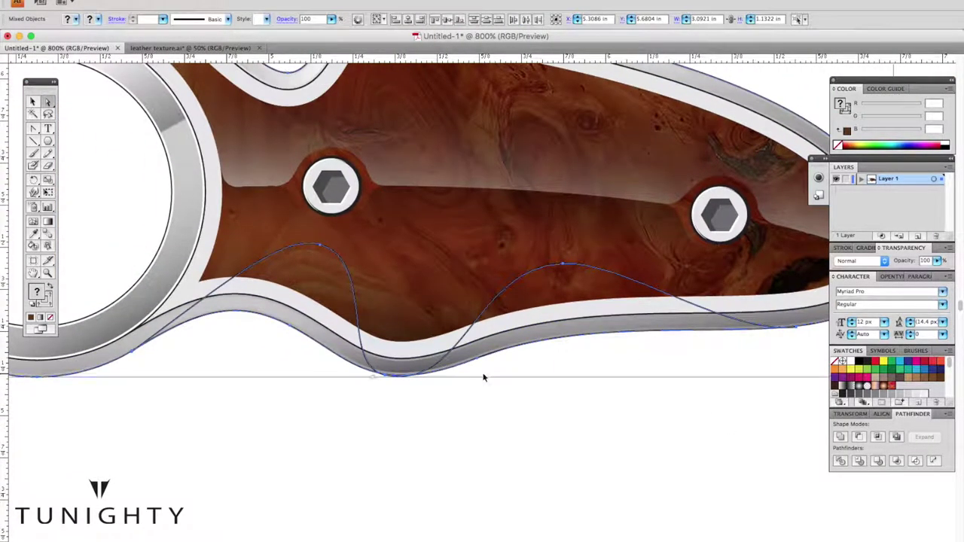
key(ctrl+y)
click(259, 265)
key(ctrl+y)
key(comma)
click(535, 415)
scroll(507, 456, left, 5)
scroll(508, 454, up, 4)
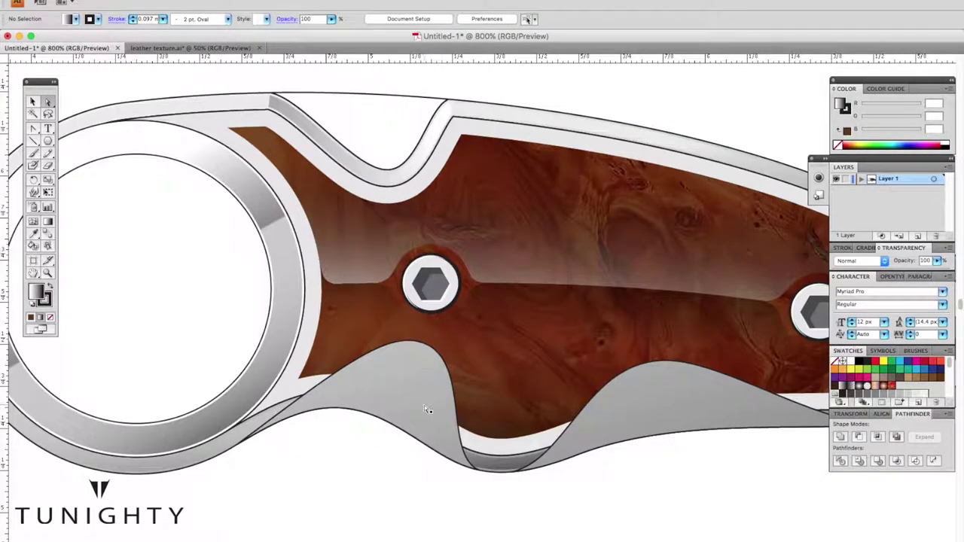
click(425, 407)
key(period)
key(ctrl+shift+a)
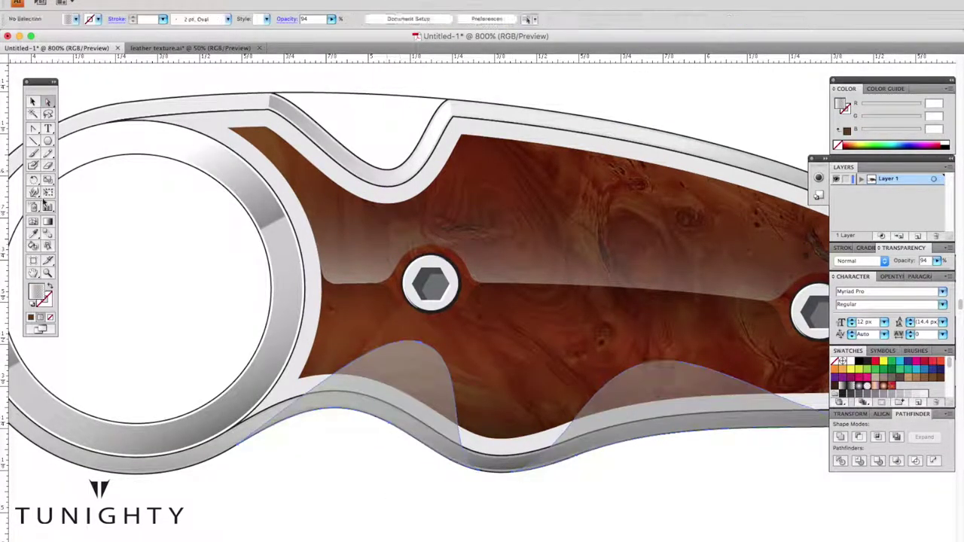
Angle and lighten the gradients on both wave shapes and make them 41% opacity.
drag(257, 373, 440, 424)
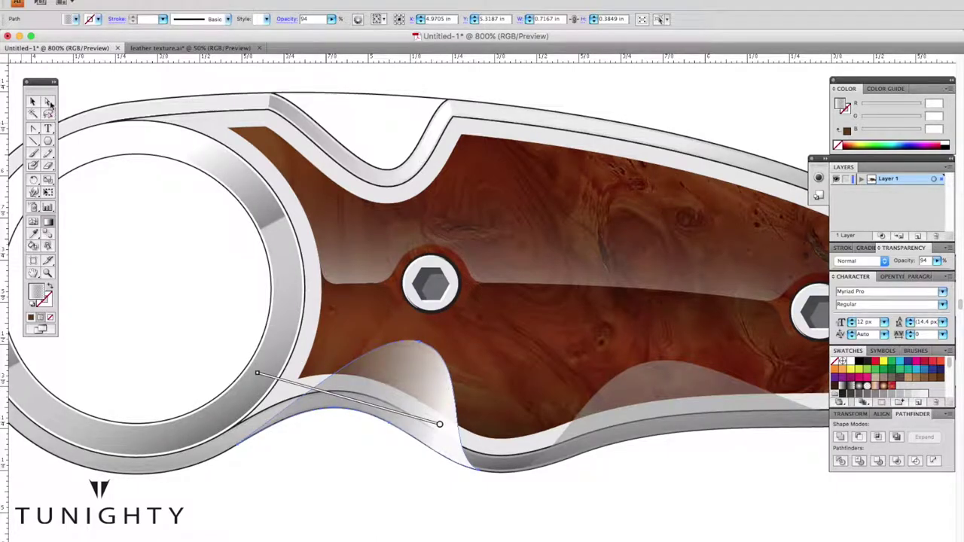
scroll(414, 264, right, 5)
click(595, 376)
drag(366, 394, 660, 400)
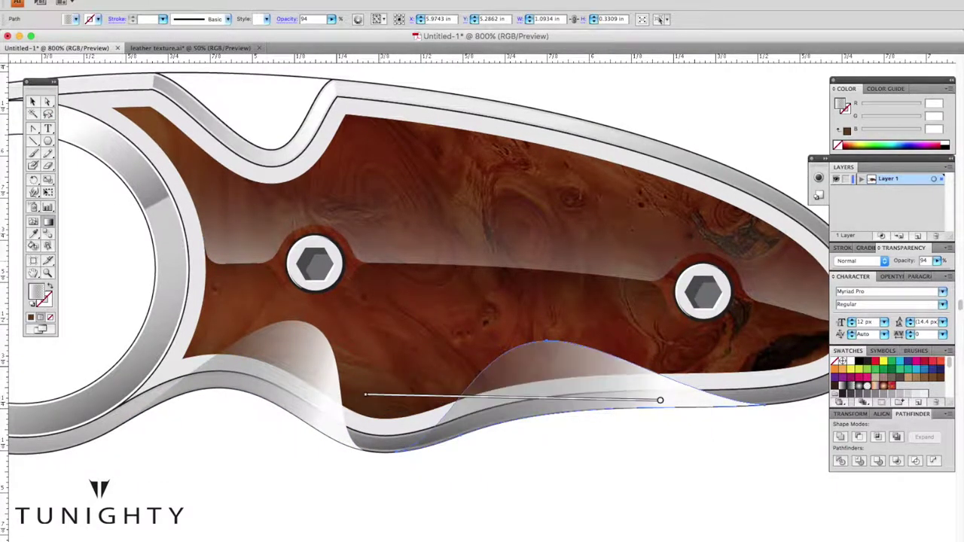
drag(348, 413, 177, 363)
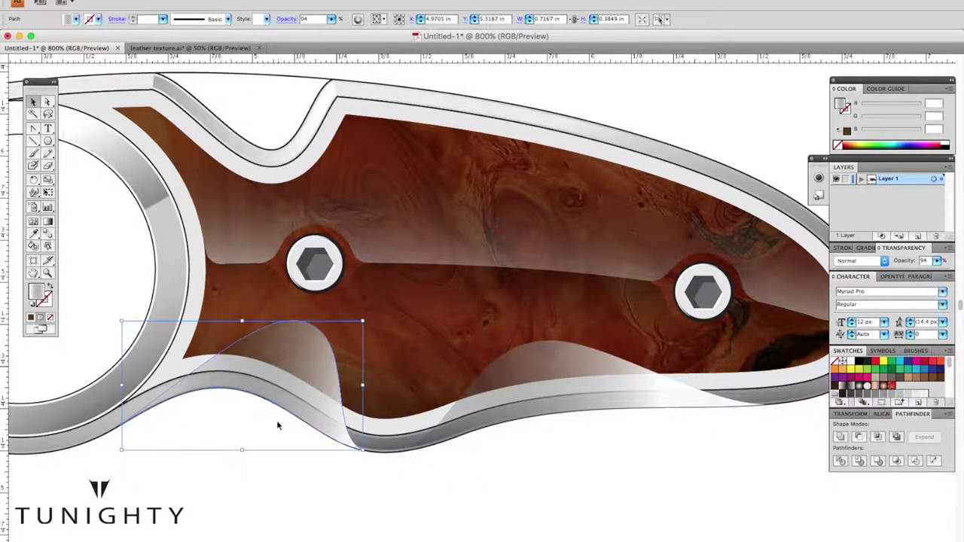
shift+click(602, 395)
drag(837, 263, 940, 264)
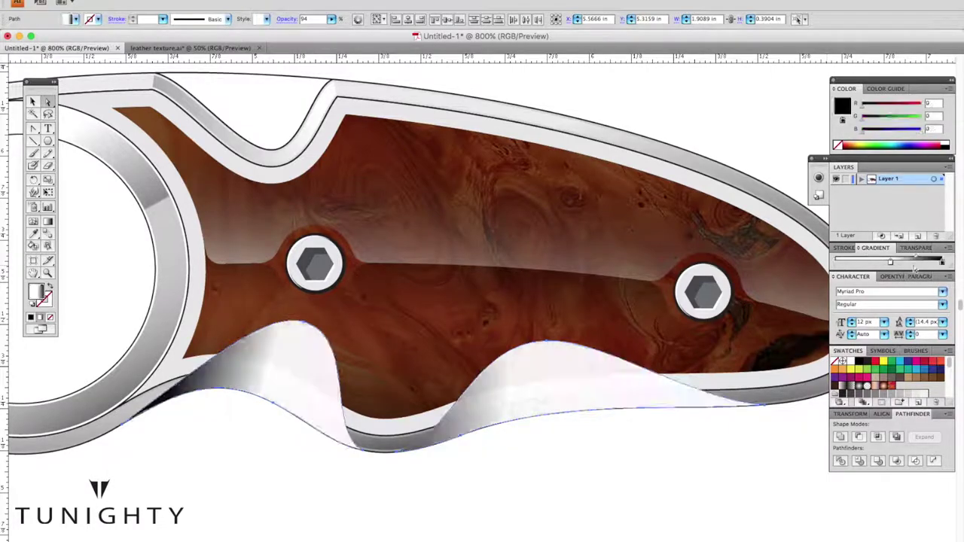
mouse_move(186, 361)
mouse_down()
mouse_move(365, 442)
mouse_move(361, 451)
mouse_up()
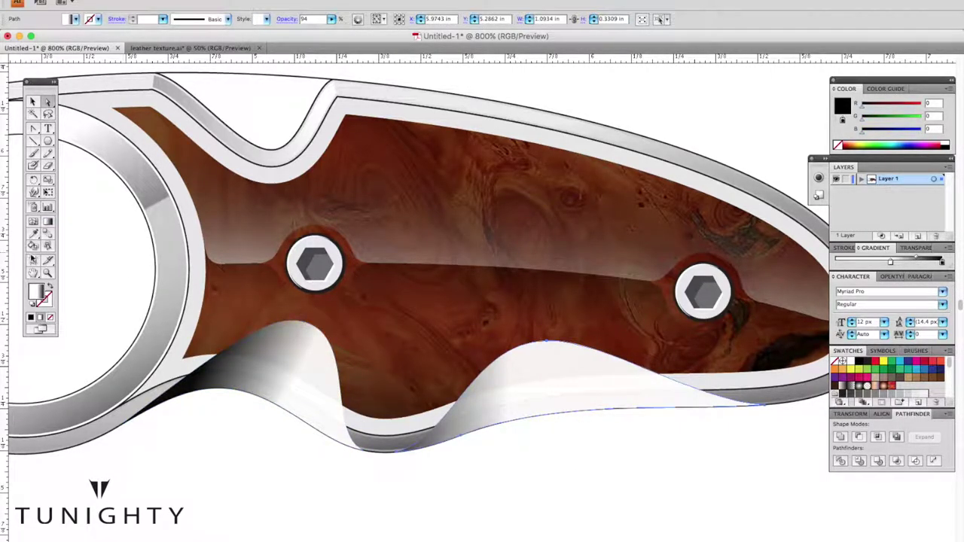
drag(390, 395, 653, 444)
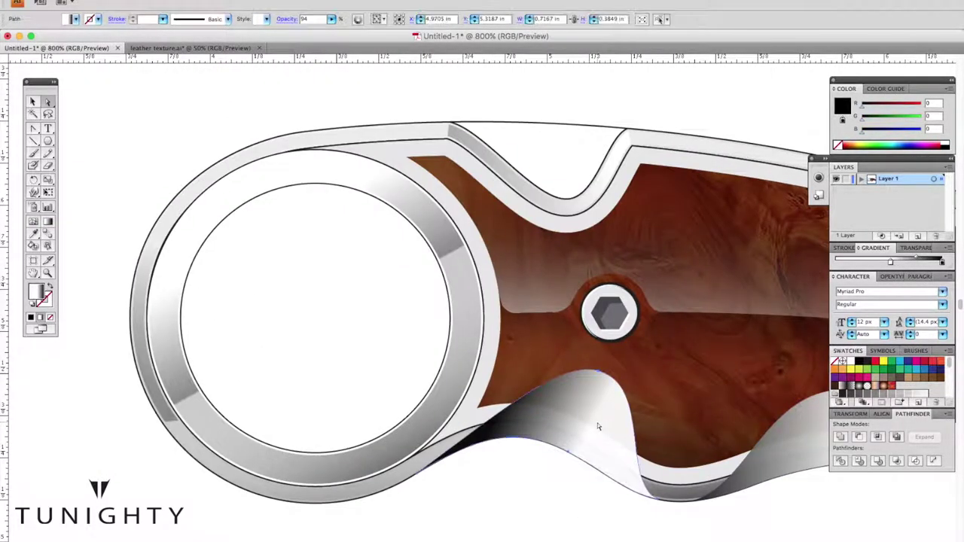
click(784, 488)
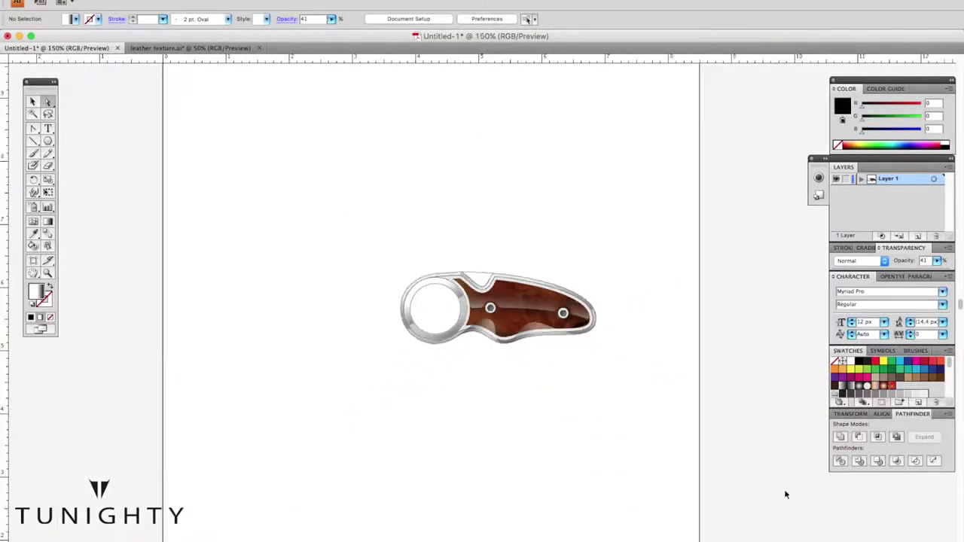
click(508, 363)
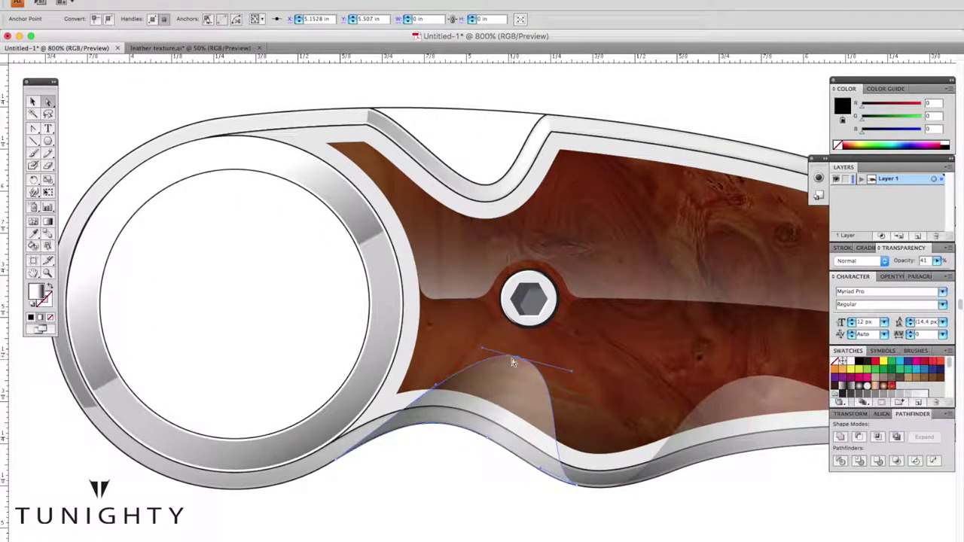
scroll(451, 361, right, 3)
click(488, 506)
Offset the top edge path around the notch and give it an angled grey gradient.
key(ctrl+minus)
key(ctrl+minus)
key(ctrl+minus)
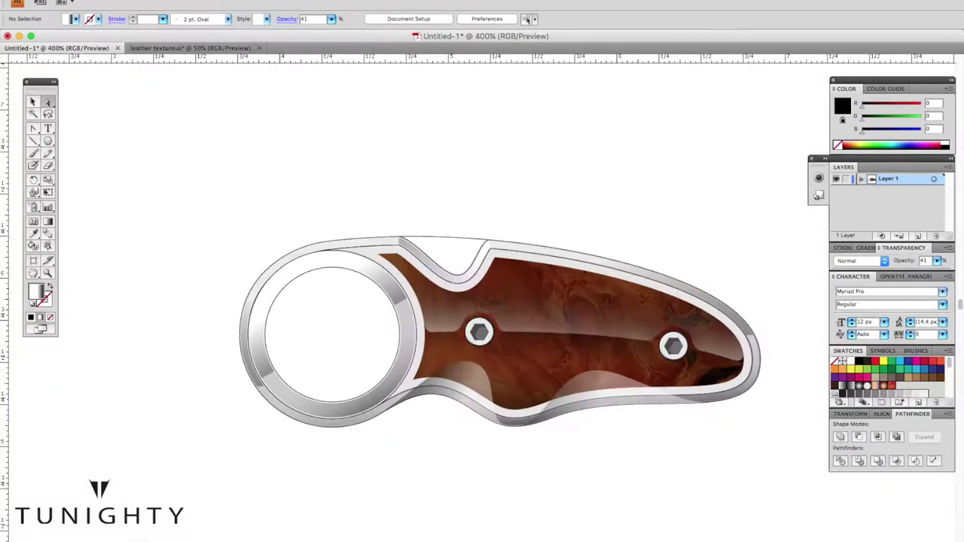
key(ctrl+plus)
key(ctrl+plus)
click(495, 250)
click(139, 3)
click(320, 206)
key(Return)
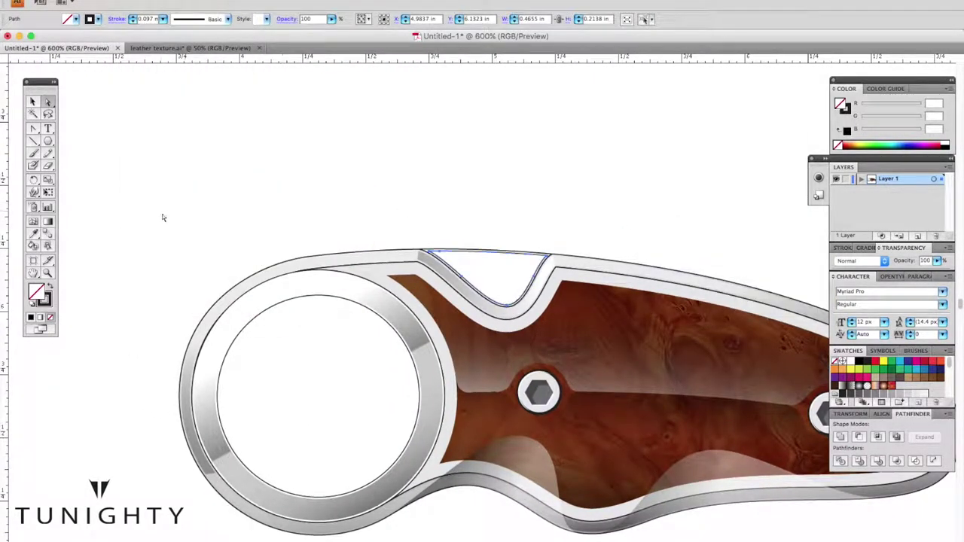
click(843, 386)
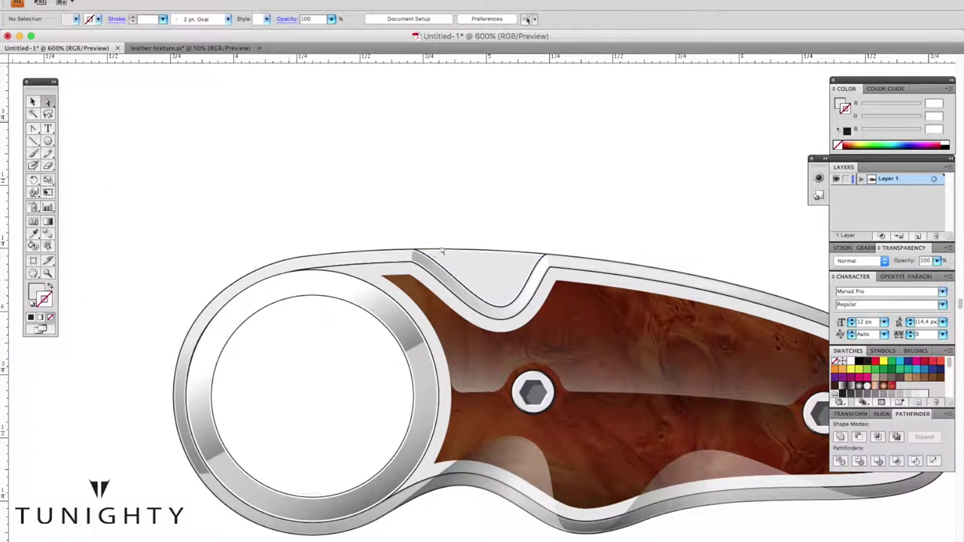
key(g)
drag(409, 296, 637, 215)
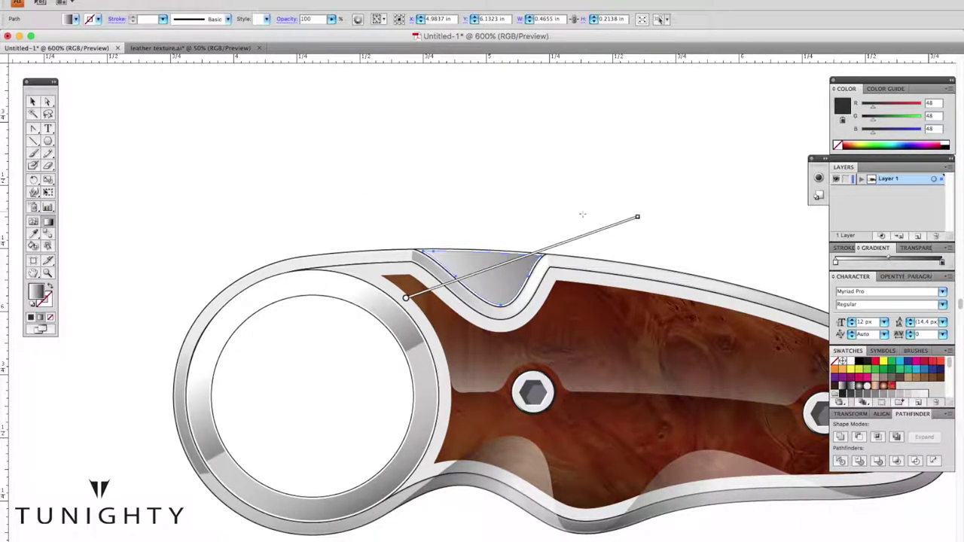
Start a curved pen path across the handle's lower edge.
key(v)
click(269, 185)
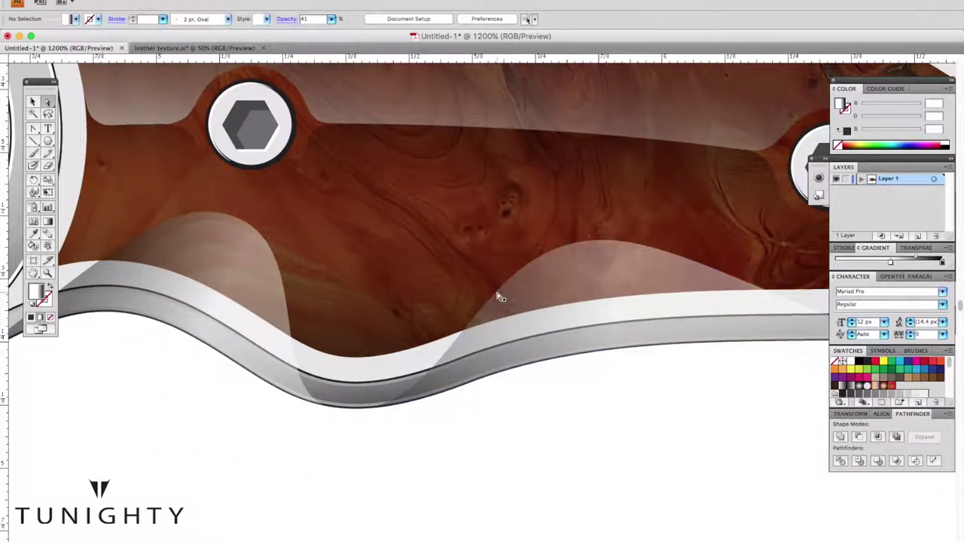
click(595, 241)
drag(373, 406, 422, 391)
click(859, 363)
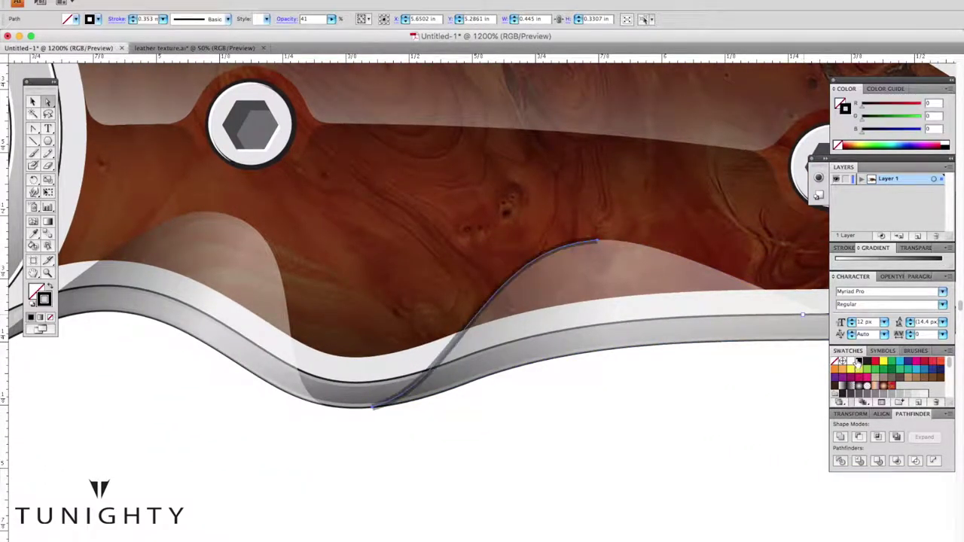
Expand the new stroked curve into a shape and fill it with a gradient.
click(845, 248)
click(151, 1)
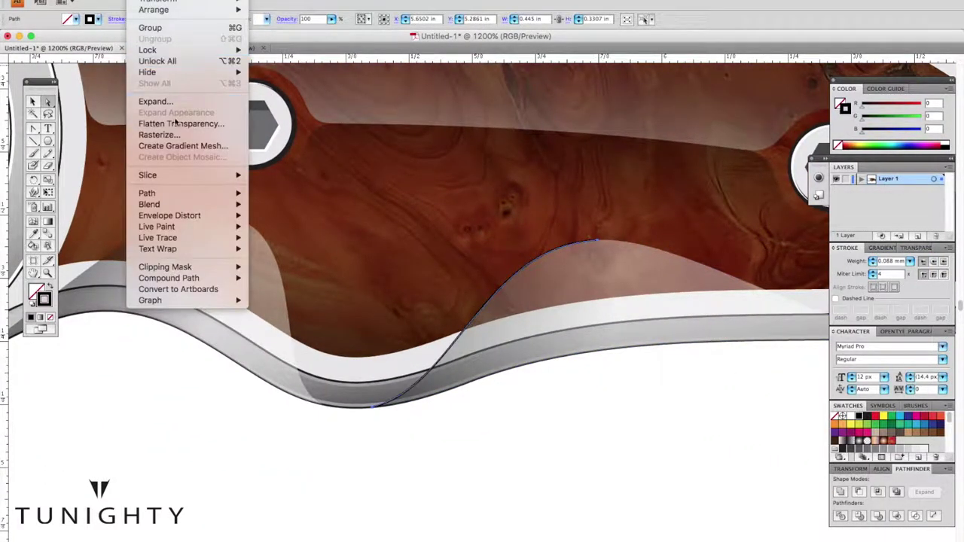
click(143, 99)
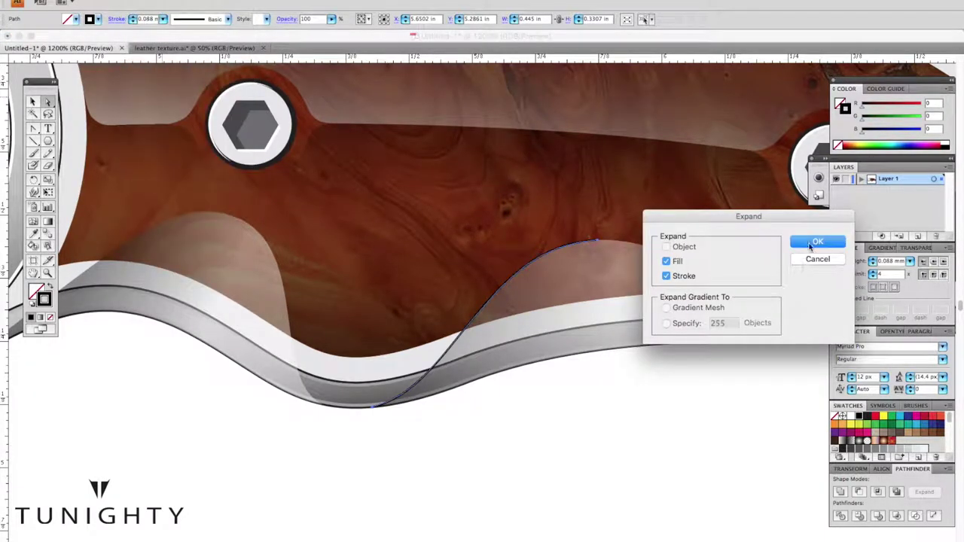
click(799, 247)
click(882, 248)
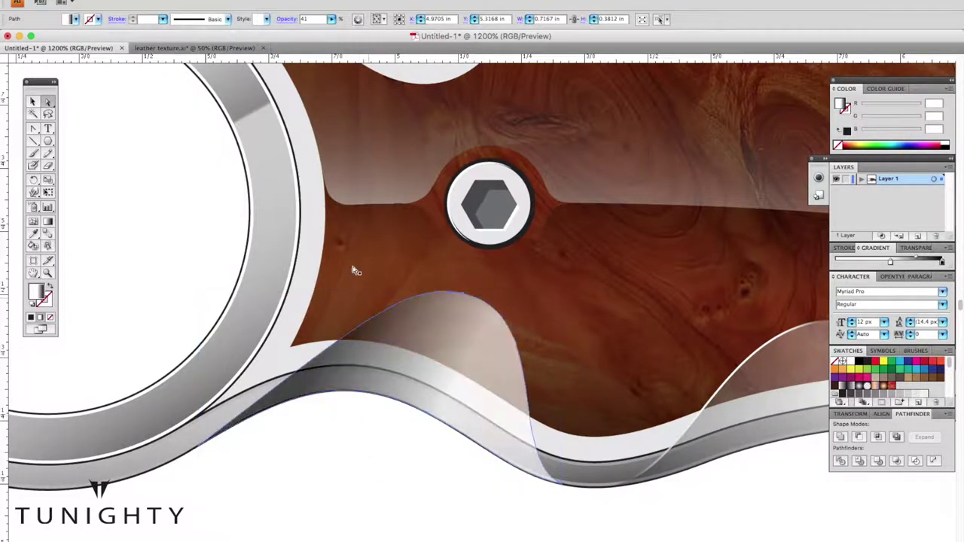
Remove the outline from the translucent curve below the ring, expand it, and gradient-fill it.
click(904, 247)
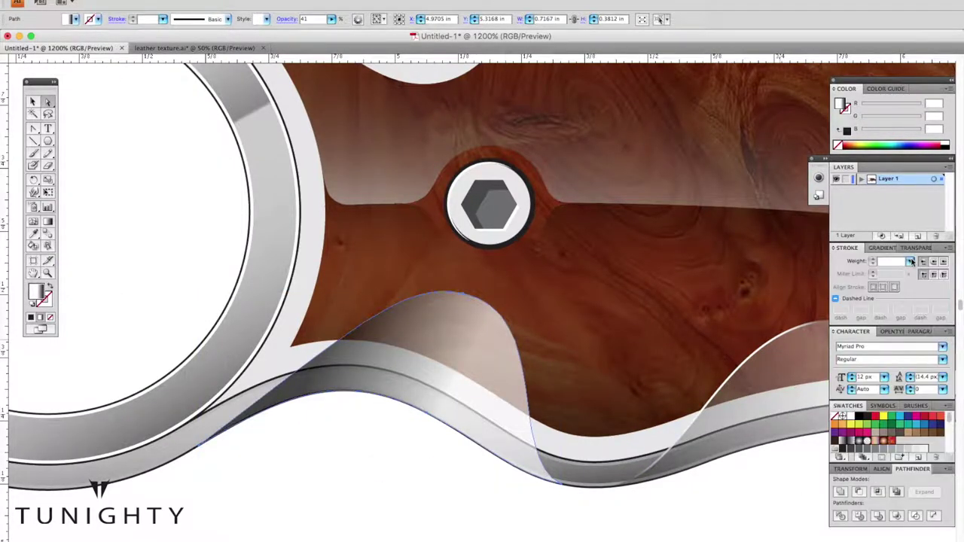
click(50, 317)
click(143, 3)
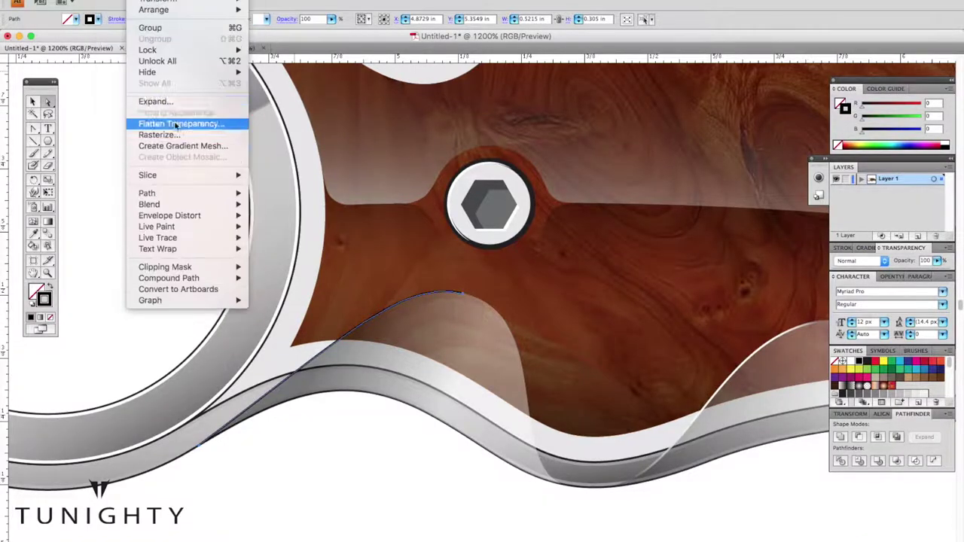
click(181, 146)
key(Return)
click(873, 248)
click(838, 265)
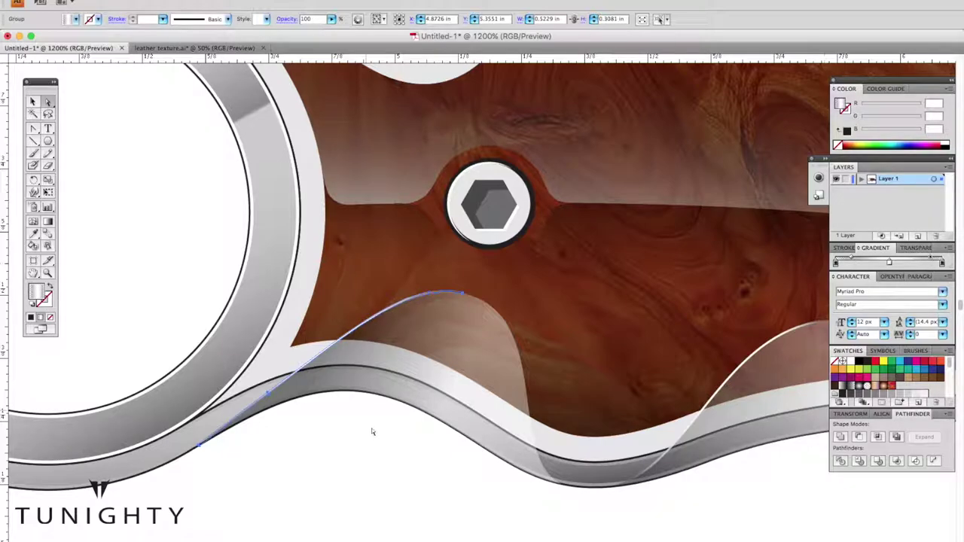
Swap fill and stroke on the edge path beside the notch, expand it, and gradient-fill it.
key(ctrl+shift+a)
key(ctrl+0)
key(ctrl+minus)
key(ctrl+equal)
key(ctrl+equal)
key(ctrl+equal)
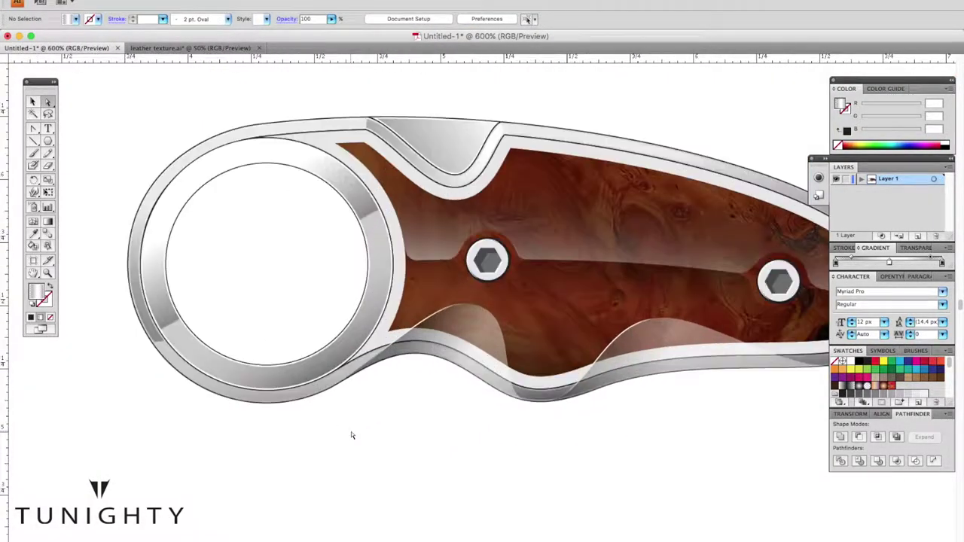
scroll(351, 435, up, 3)
click(478, 279)
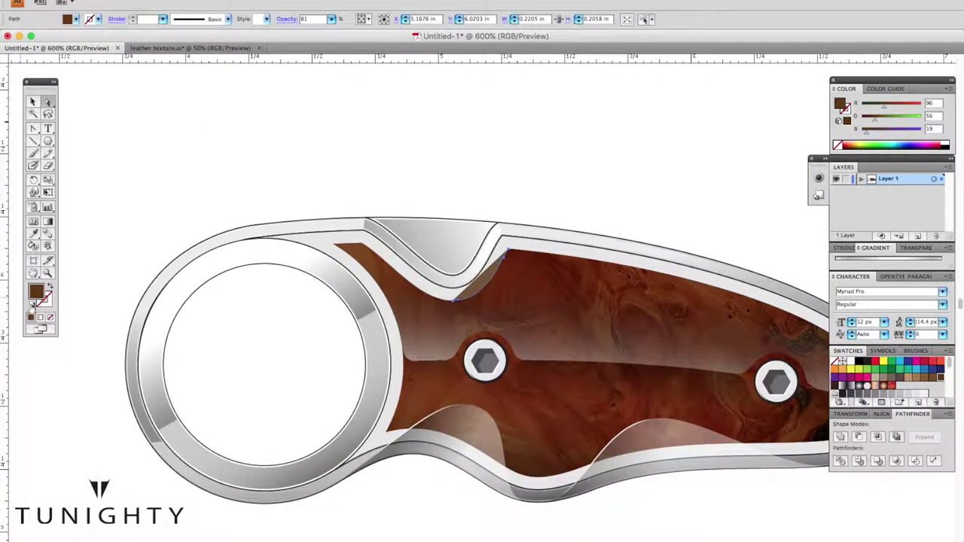
click(32, 305)
key(ctrl+equal)
key(ctrl+equal)
click(154, 2)
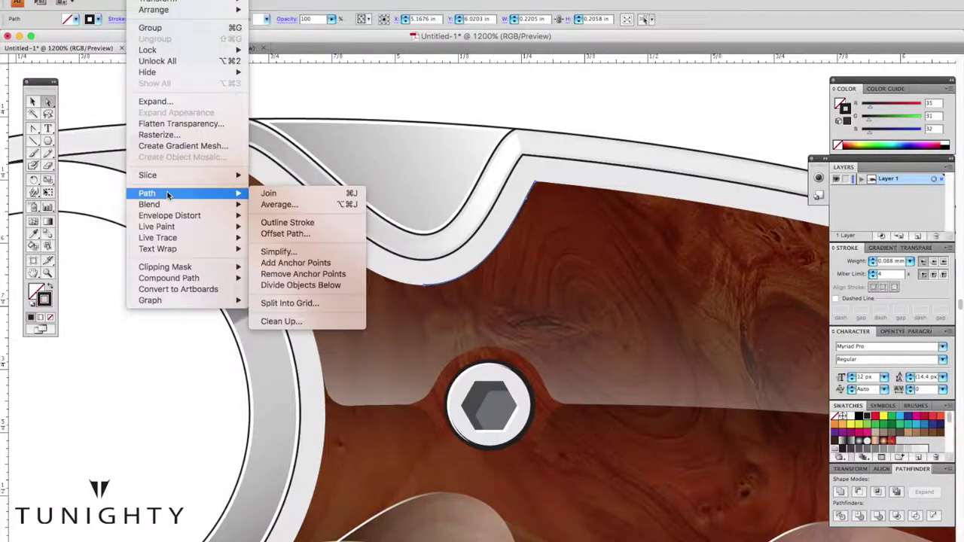
click(167, 97)
key(Return)
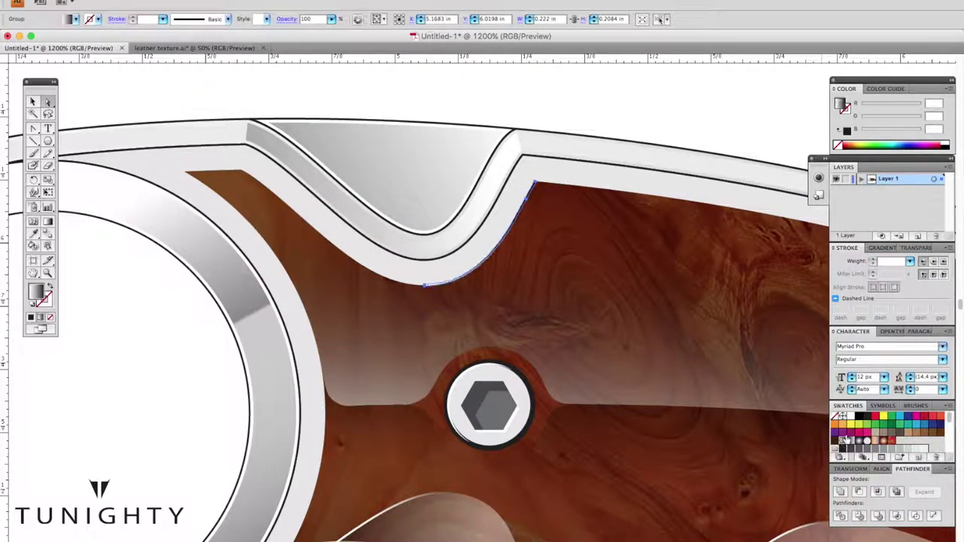
click(844, 440)
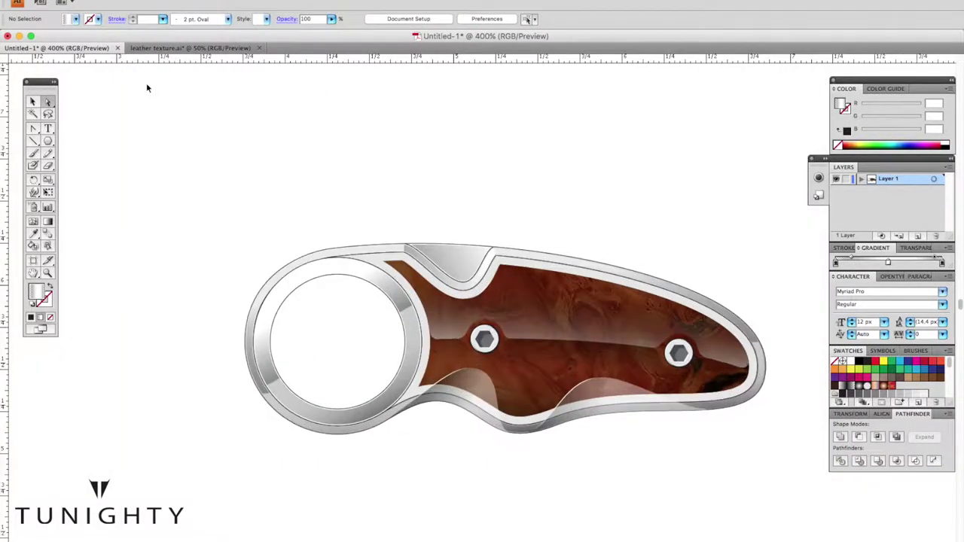
Pen-draw the blade outline in the empty area left of the ring.
drag(276, 189, 479, 143)
click(32, 128)
drag(467, 209, 369, 206)
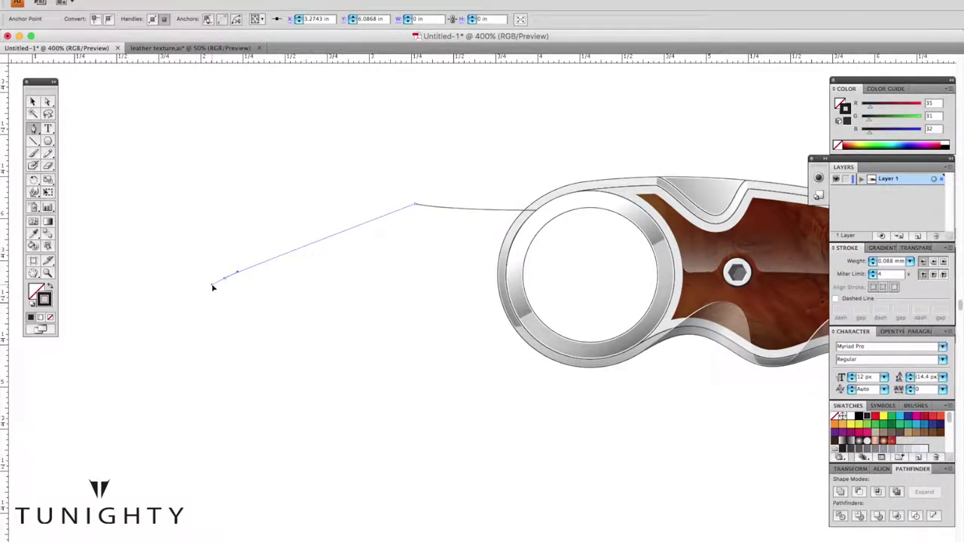
click(322, 250)
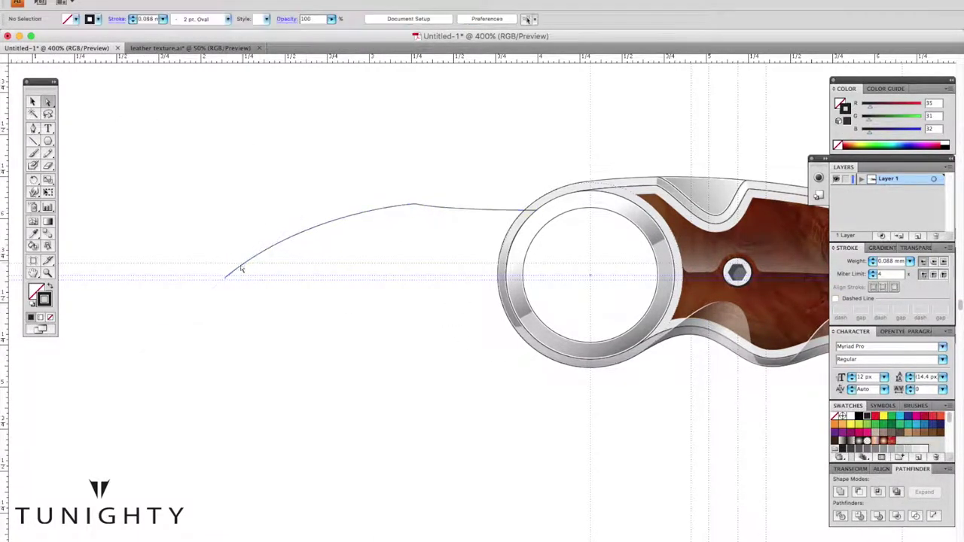
click(228, 272)
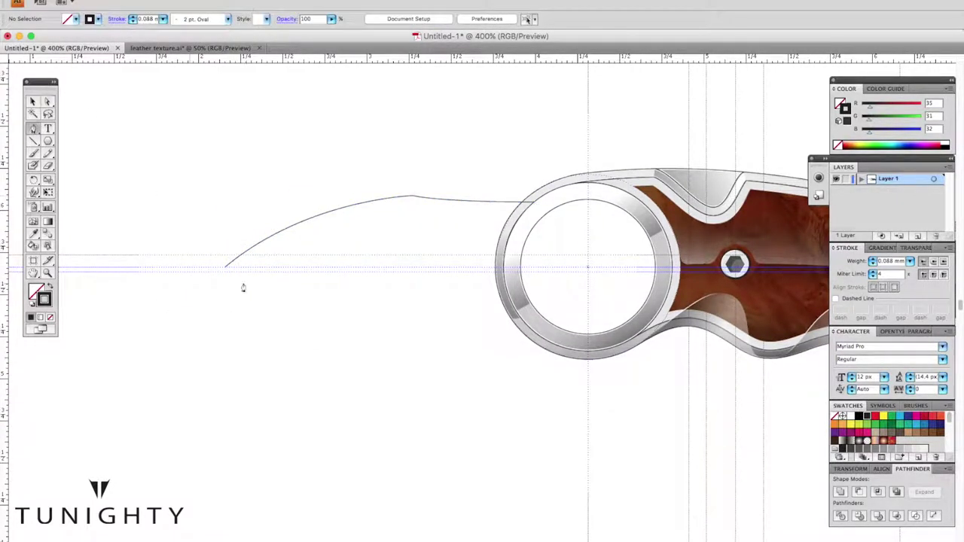
Lower the blade's tip point and adjust the curve handles at the tip and bottom.
drag(517, 362, 412, 347)
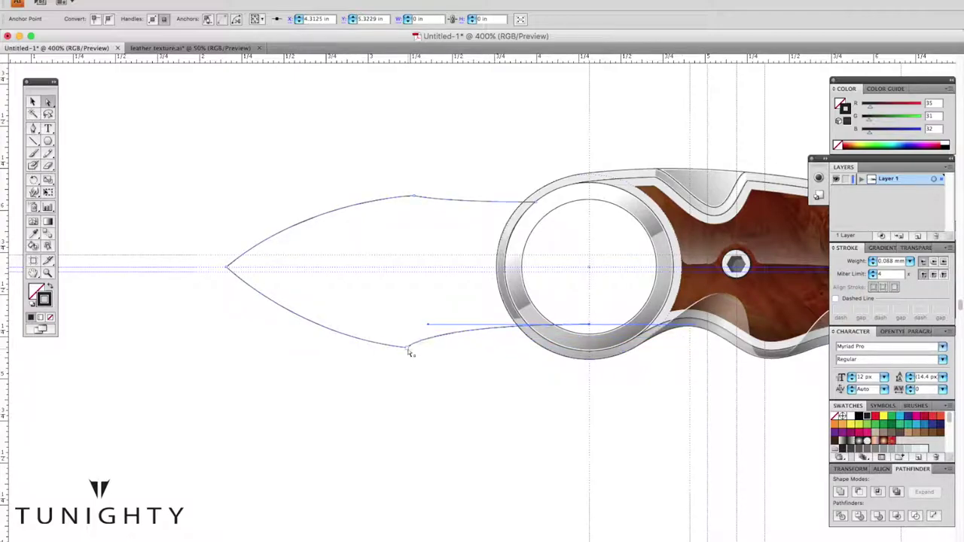
drag(382, 267, 385, 286)
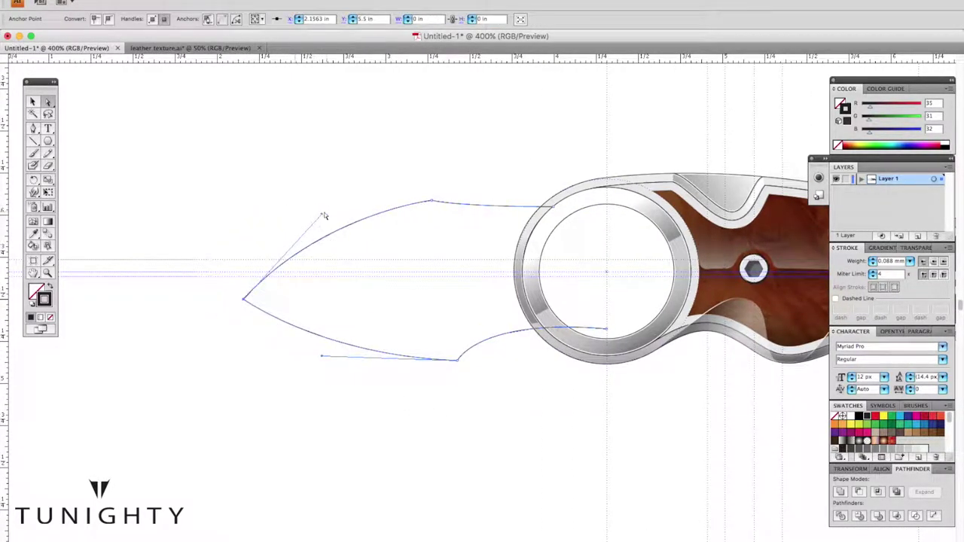
drag(322, 358, 290, 363)
click(430, 203)
mouse_move(316, 205)
mouse_down()
mouse_move(334, 208)
mouse_move(311, 204)
mouse_up()
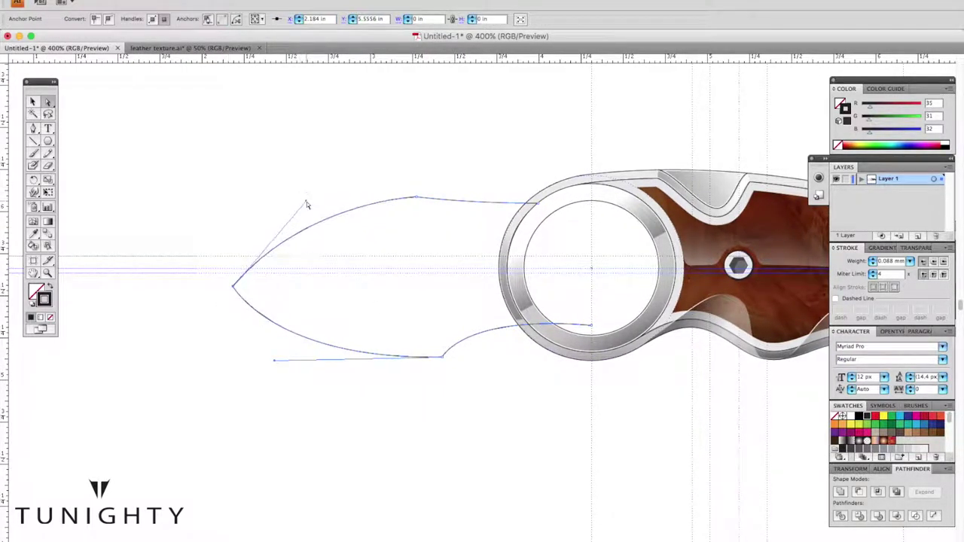
click(429, 209)
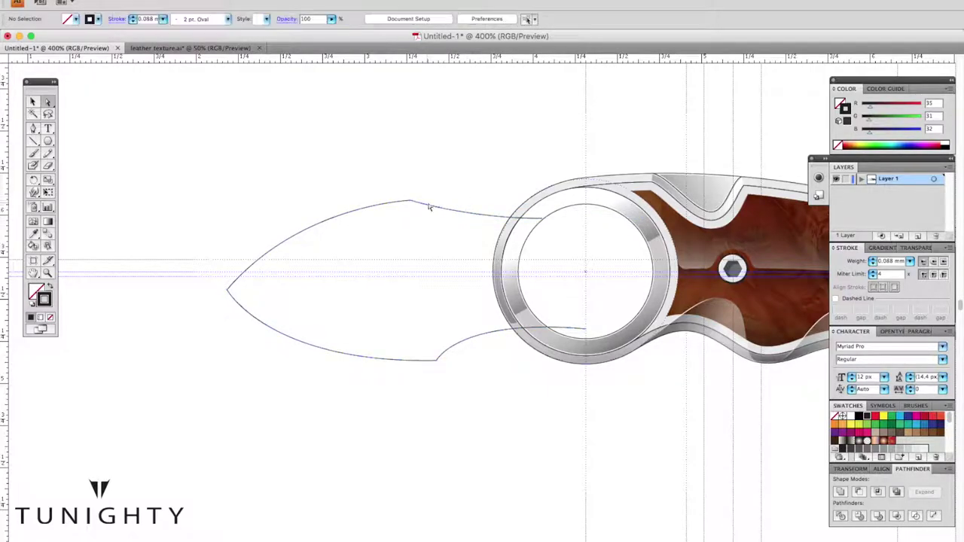
Reshape the blade's lower curve near the ring and reselect the blade path.
drag(454, 364, 449, 363)
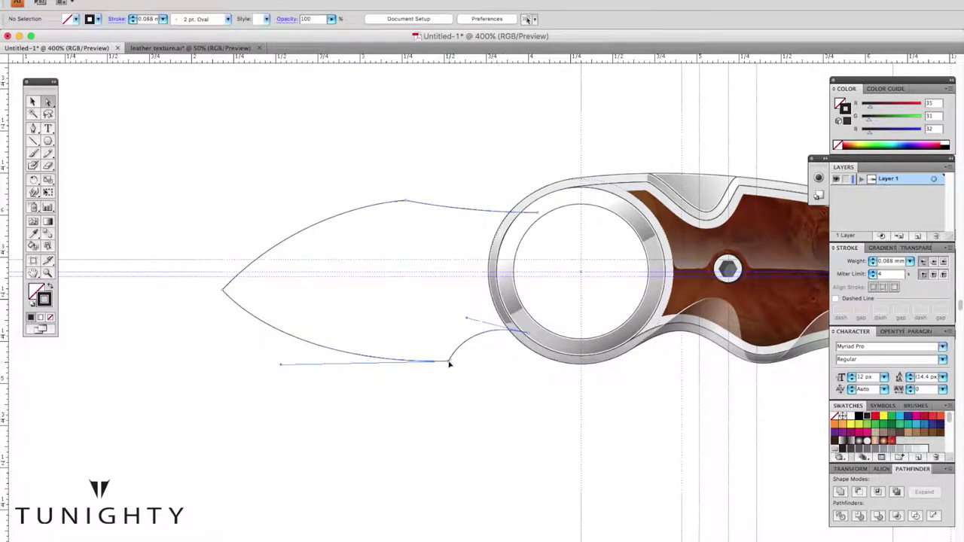
scroll(538, 424, down, 5)
scroll(538, 424, up, 3)
scroll(262, 216, up, 2)
click(259, 235)
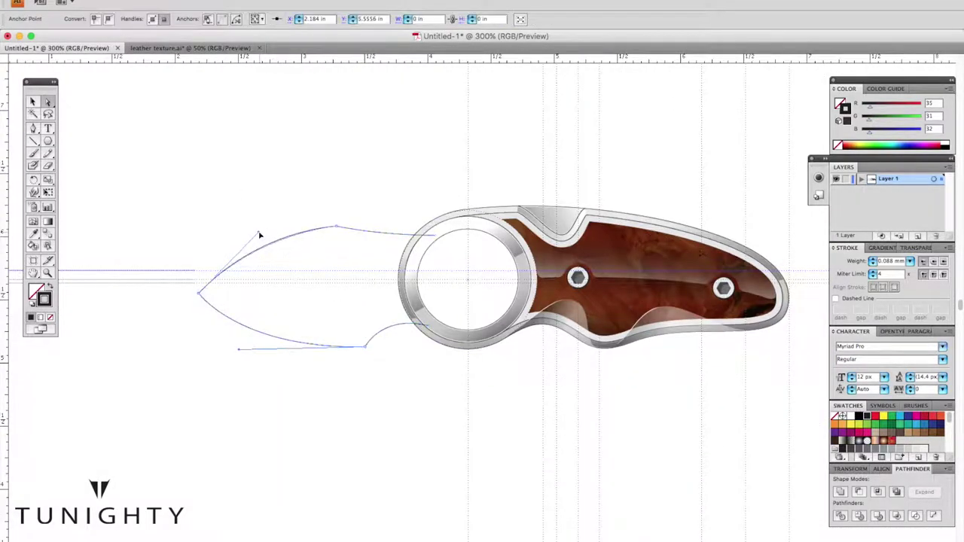
scroll(247, 316, down, 1)
click(190, 317)
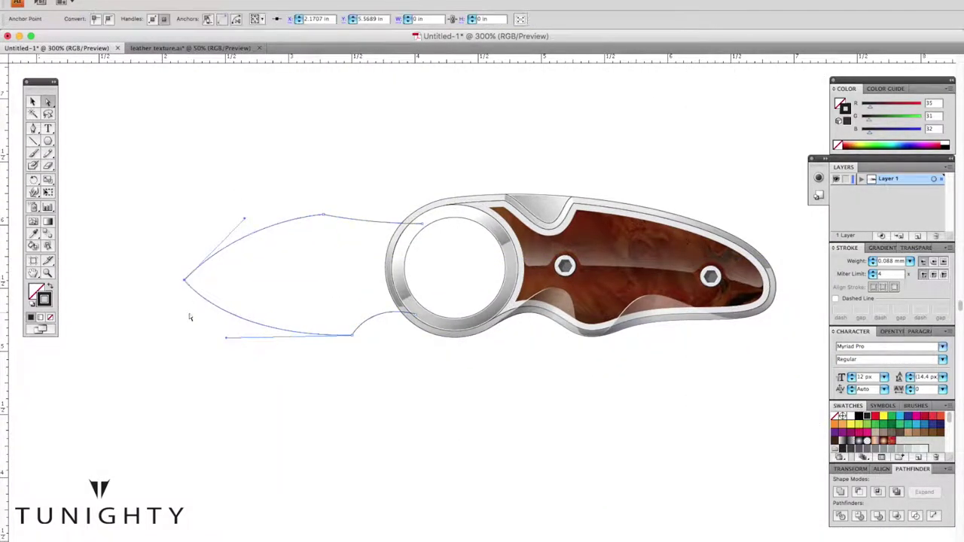
scroll(316, 291, up, 2)
click(33, 179)
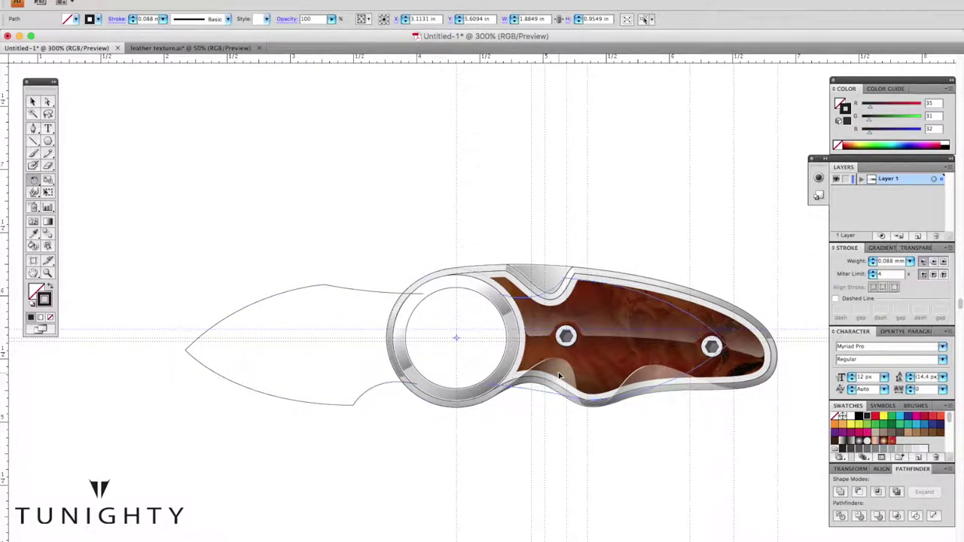
Select the blade's tip and top-edge anchors, then the whole blade path.
drag(531, 367, 215, 322)
key(a)
click(167, 346)
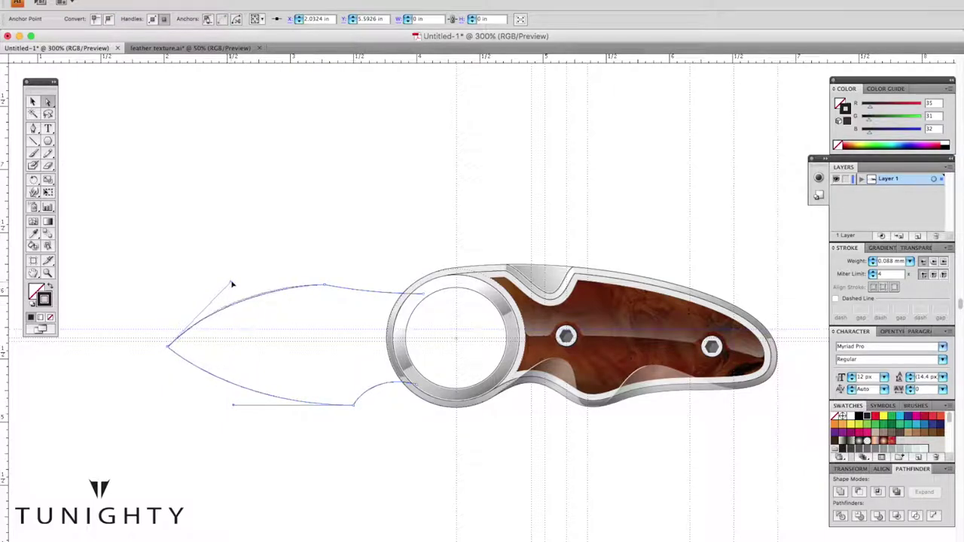
click(338, 419)
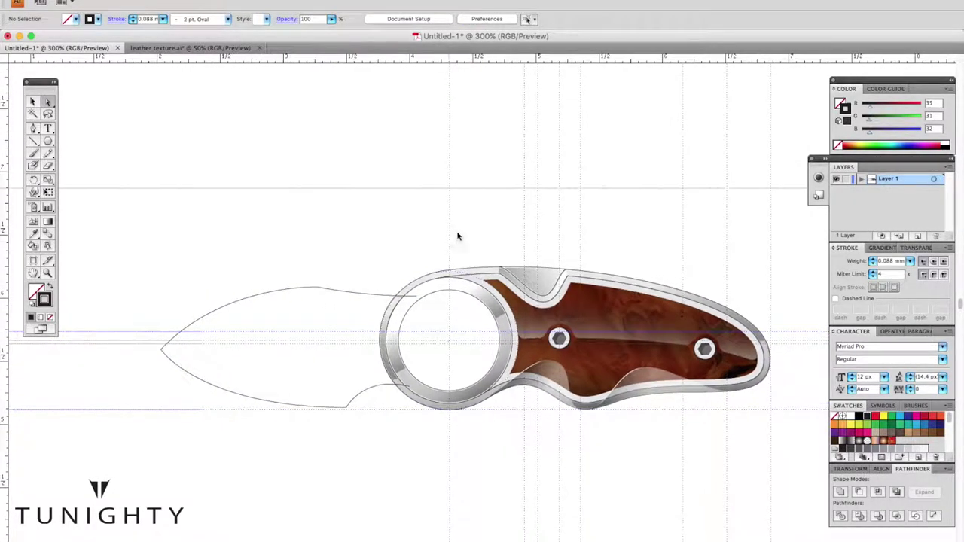
click(339, 296)
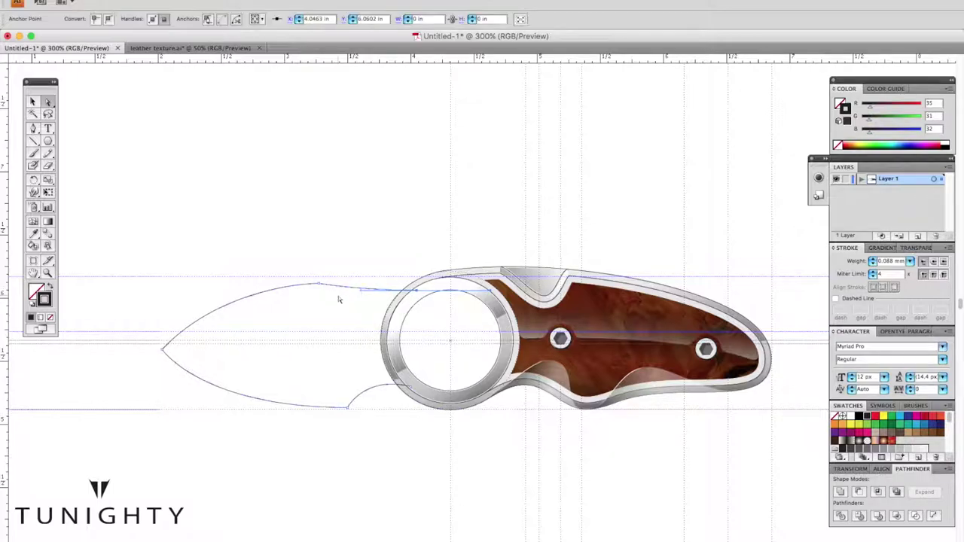
click(283, 291)
scroll(283, 290, left, 3)
scroll(282, 297, right, 3)
click(282, 296)
Nudge the blade tip point slightly up and to the right.
key(r)
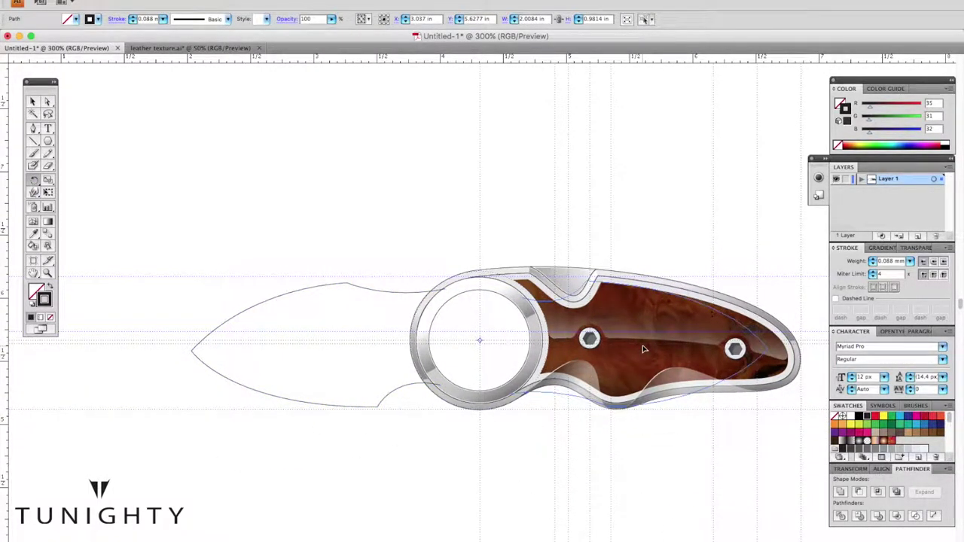
key(a)
click(464, 285)
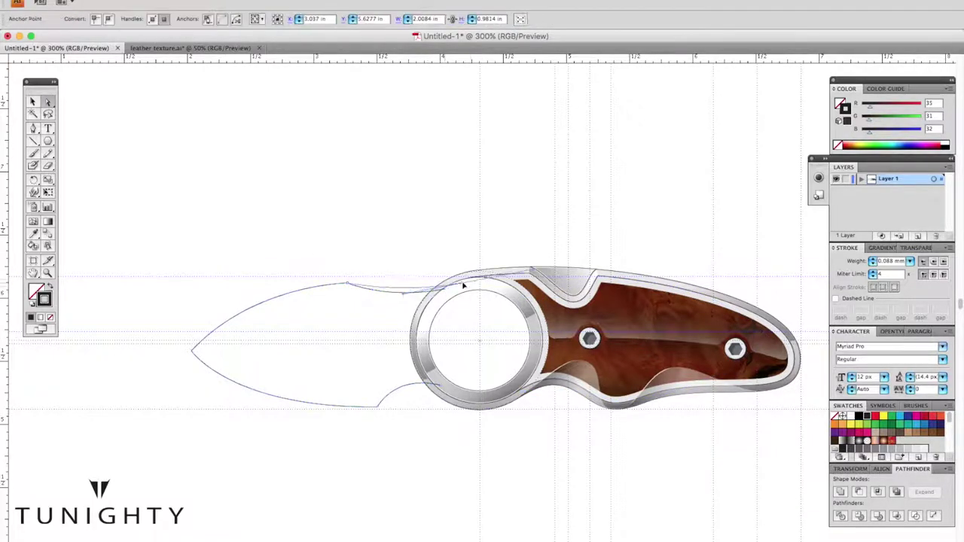
click(334, 276)
drag(192, 350, 198, 345)
click(255, 378)
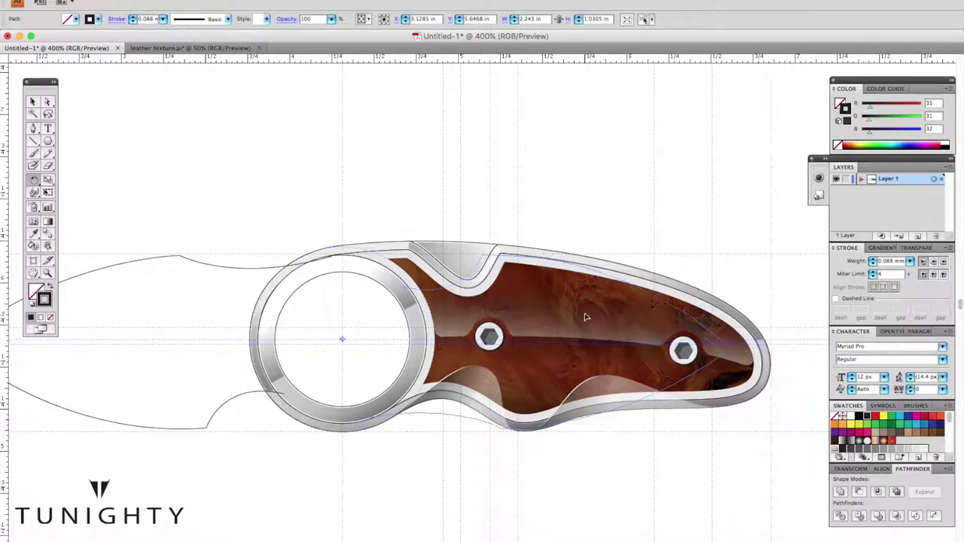
Rotate the blade outline slightly to line up with the handle, then deselect.
drag(585, 317, 582, 314)
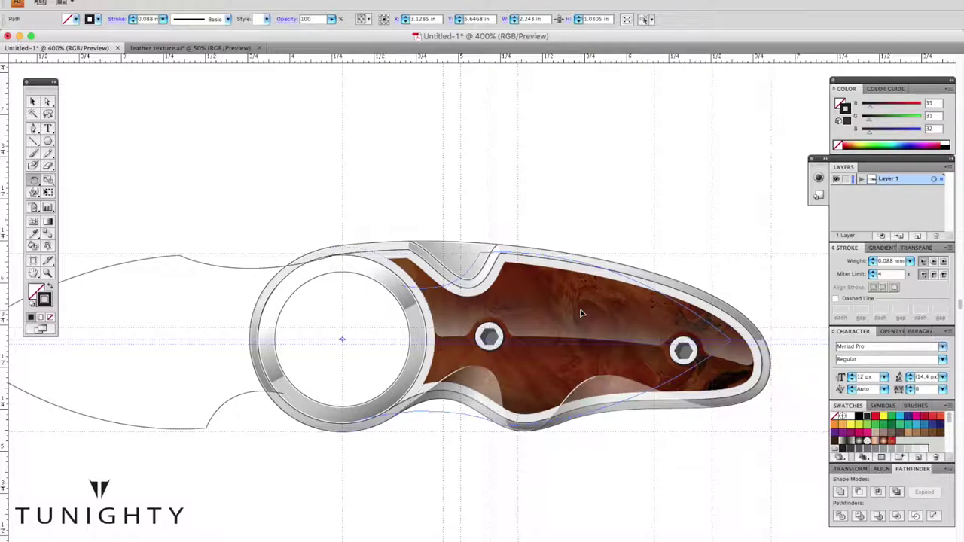
key(a)
click(118, 144)
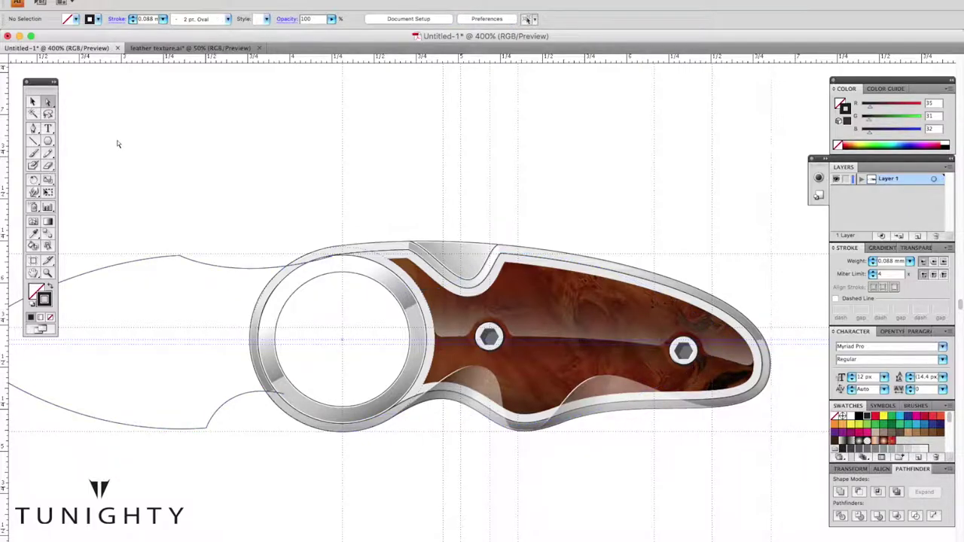
key(ctrl+minus)
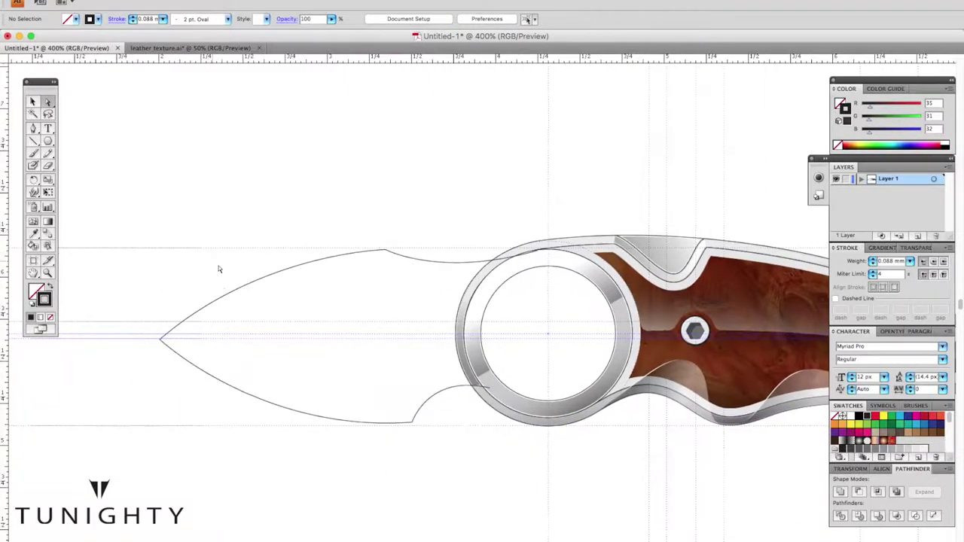
Pen-draw a closed curve along the blade spine beside the ring.
key(ctrl+minus)
key(ctrl+plus)
key(ctrl+plus)
key(ctrl+plus)
key(p)
drag(471, 236, 452, 238)
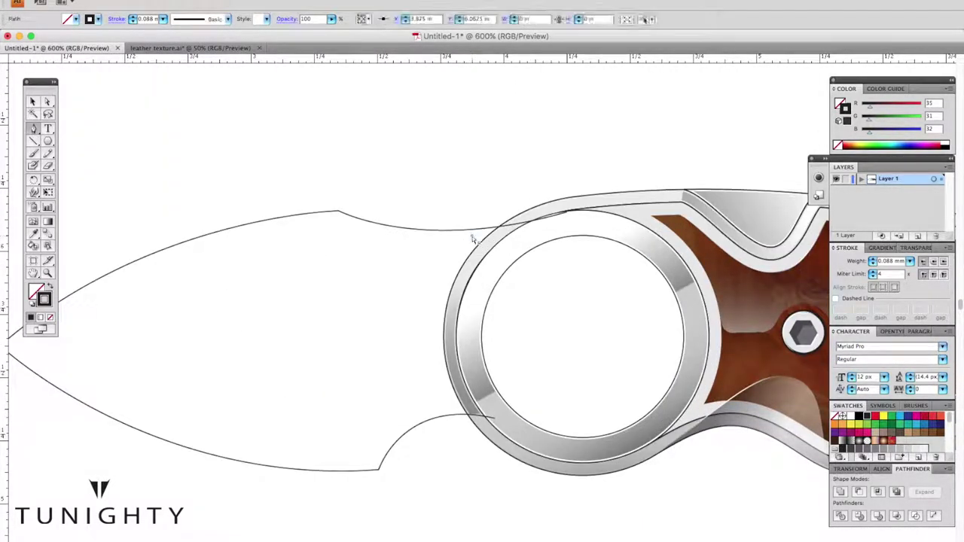
click(332, 214)
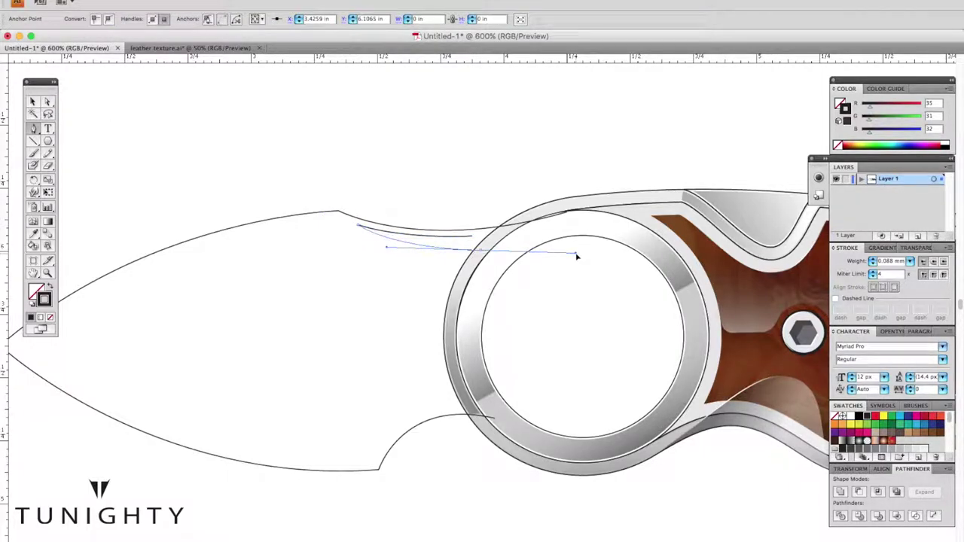
Create an offset outline around the ring with Offset Path.
click(467, 249)
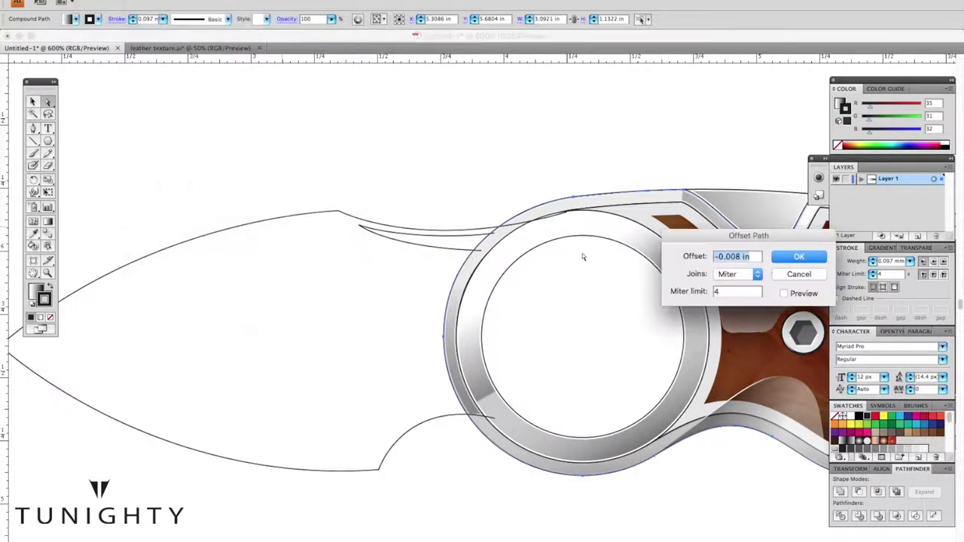
key(Escape)
click(136, 4)
click(215, 189)
key(Return)
click(136, 4)
click(354, 235)
key(Return)
click(135, 4)
click(354, 234)
key(Return)
Trim the spine curve against the ring outline and fill the sliver with a grey gradient.
shift+click(527, 209)
click(843, 515)
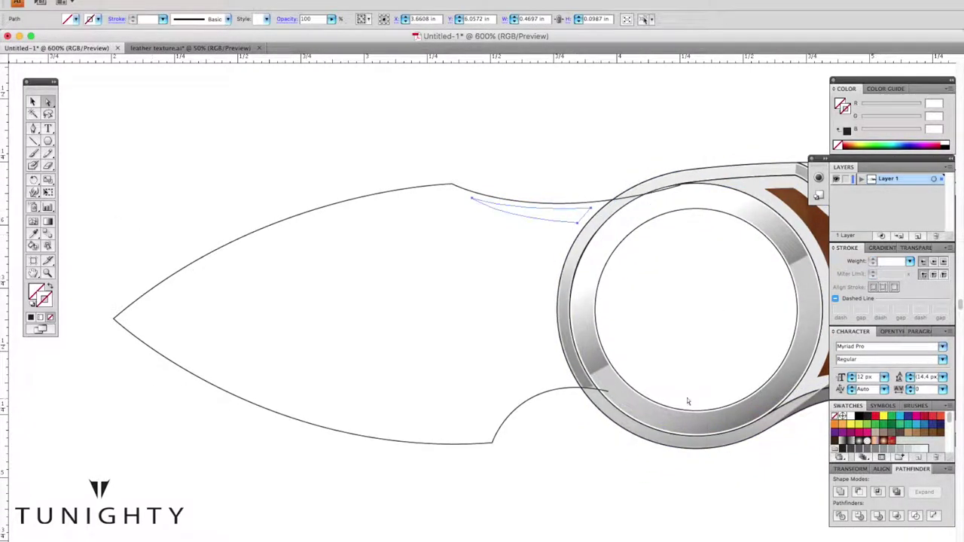
click(842, 445)
click(134, 116)
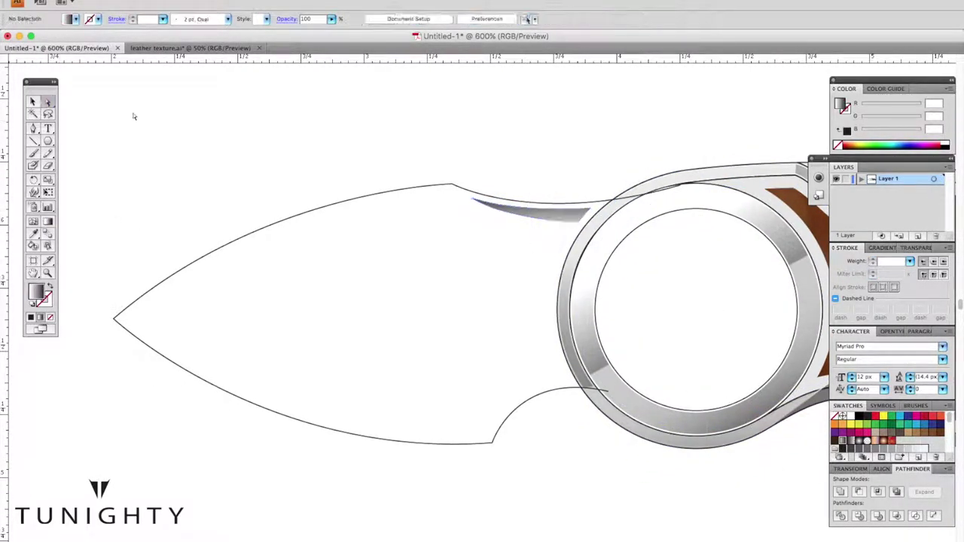
Zoom in to inspect the gradient sliver's anchors and top edge.
key(ctrl+0)
click(525, 178)
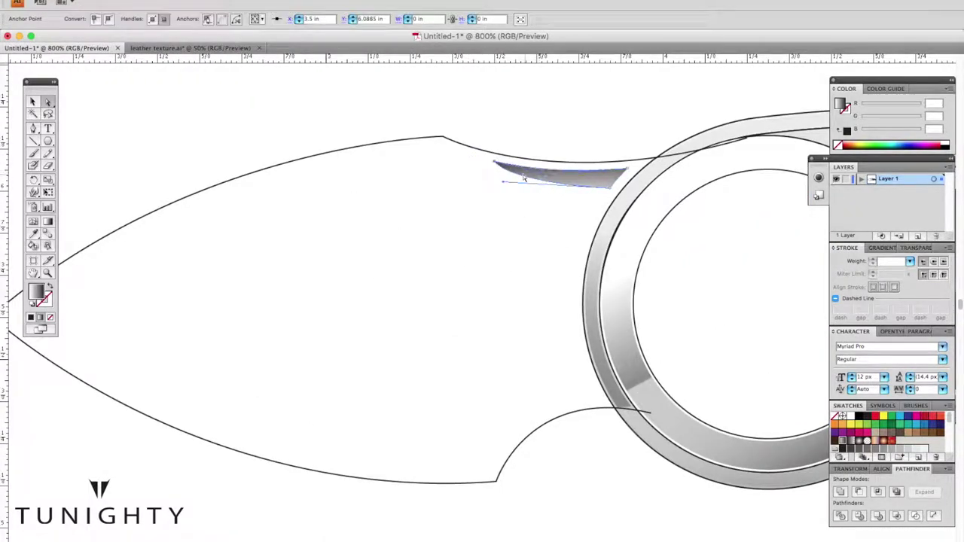
key(ctrl+=)
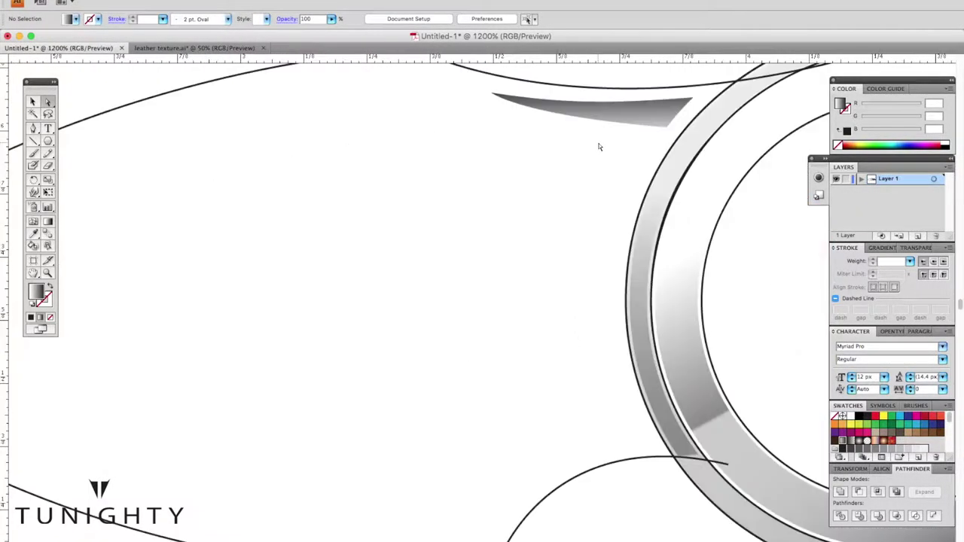
click(566, 160)
click(610, 120)
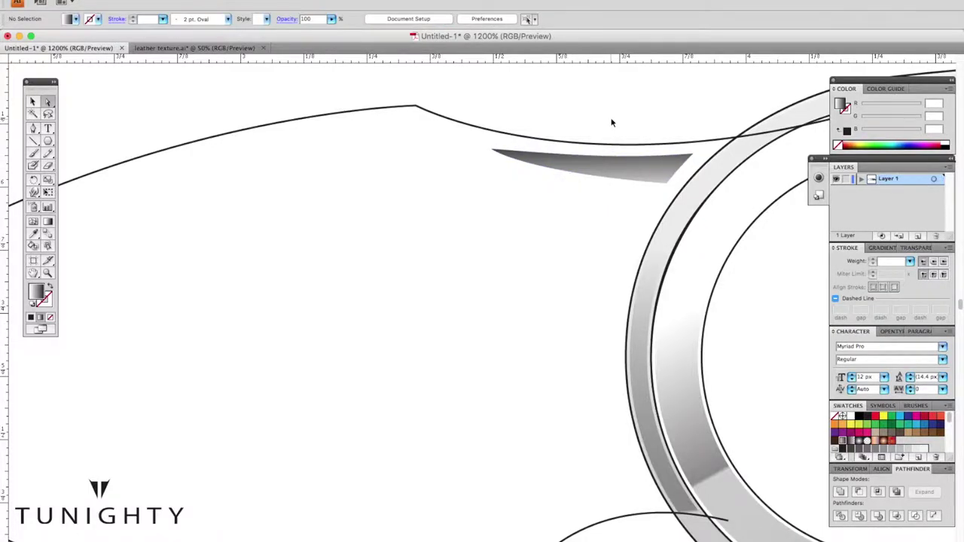
key(ctrl+minus)
scroll(492, 163, left, 5)
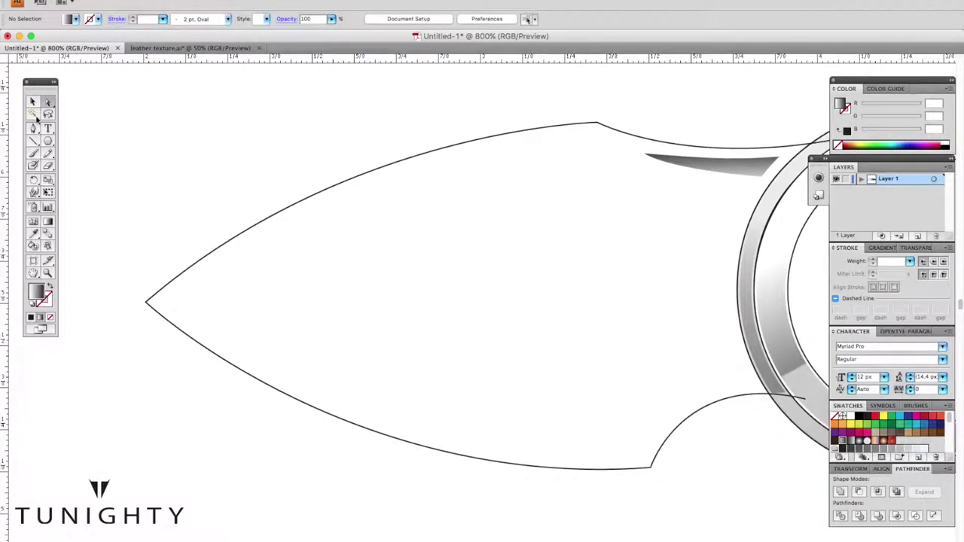
scroll(653, 446, down, 2)
click(652, 443)
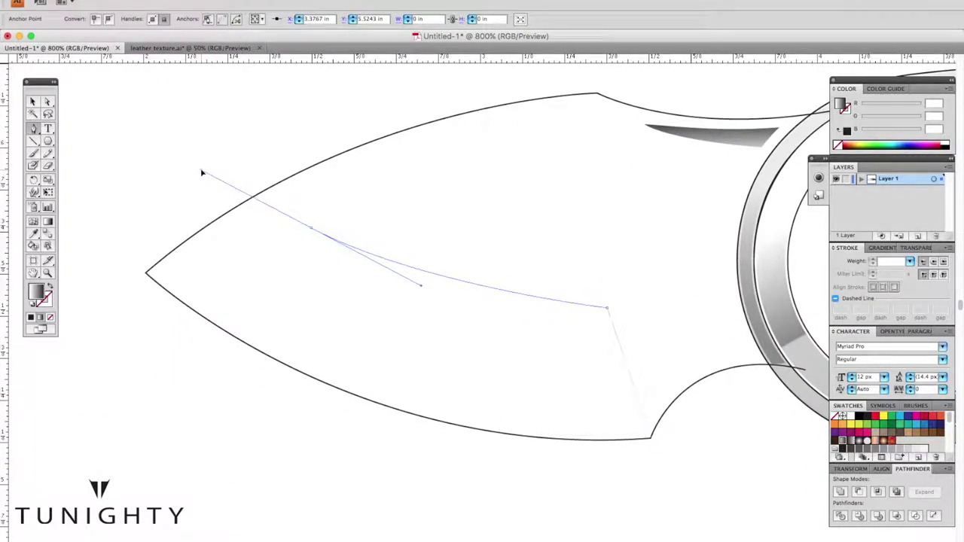
Draw the inner bevel curve across the blade and join a short segment down from the spine notch.
drag(236, 181, 231, 172)
key(shift+x)
ctrl+click(108, 119)
click(592, 128)
click(339, 241)
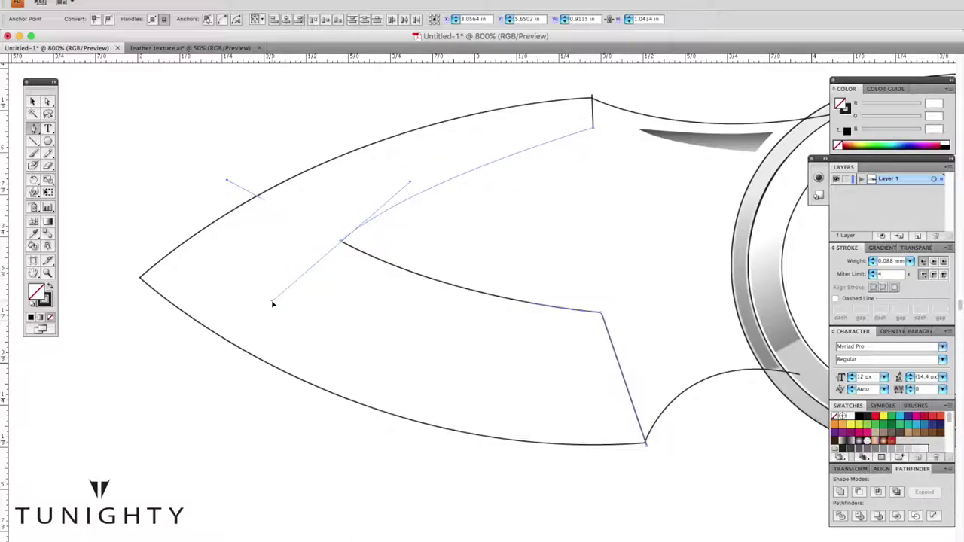
ctrl+click(105, 110)
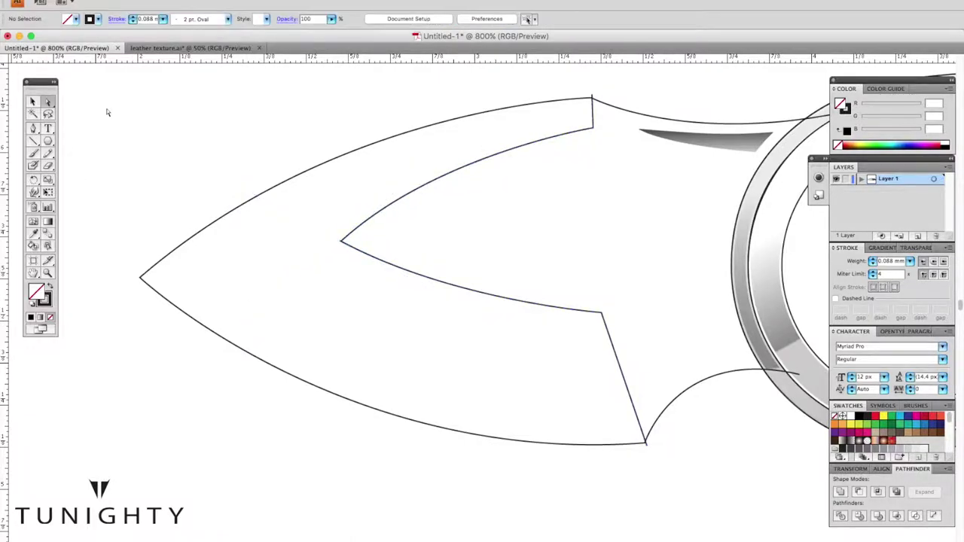
key(ctrl+minus)
key(ctrl+plus)
Connect the inner bevel point to the blade tip with a straight Pen segment.
ctrl+click(403, 326)
ctrl+click(311, 193)
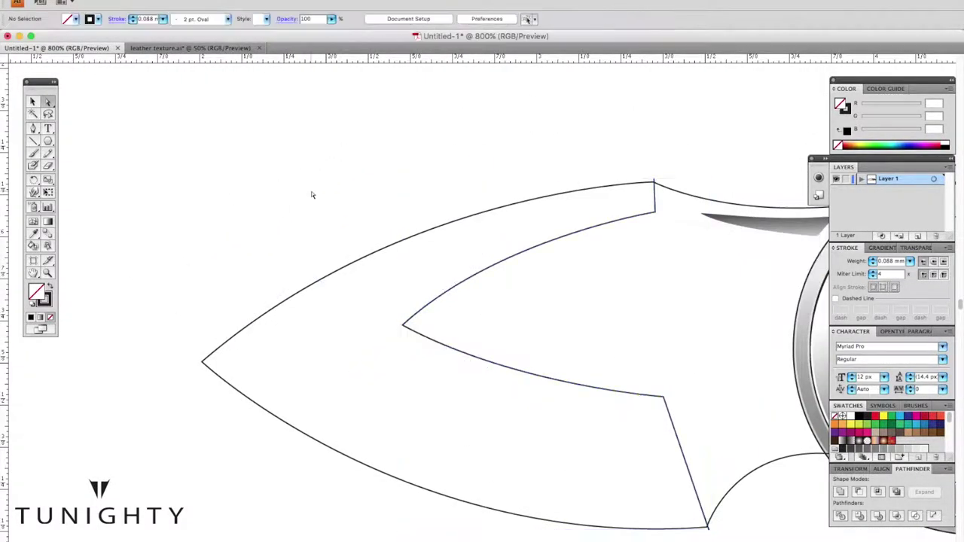
scroll(312, 193, left, 2)
key(p)
click(501, 311)
click(300, 349)
ctrl+click(287, 316)
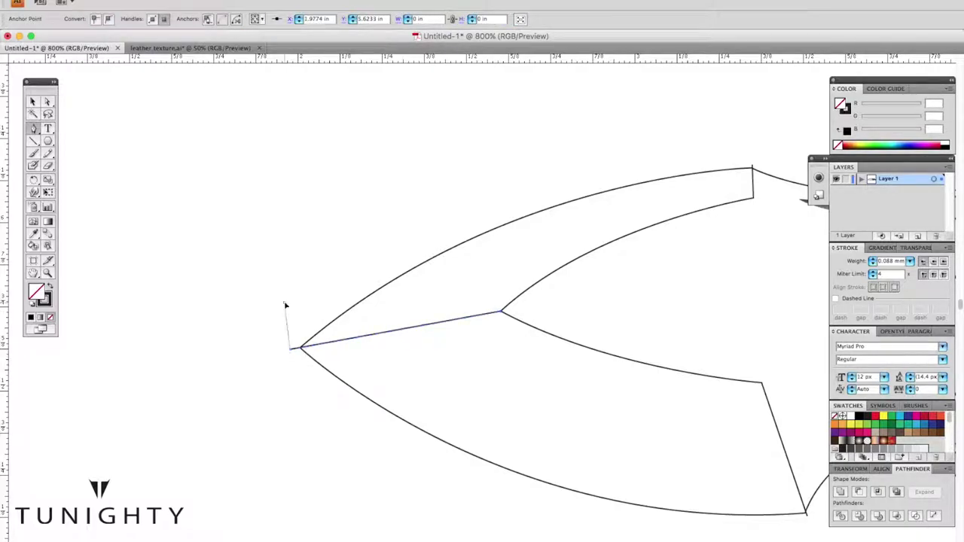
key(a)
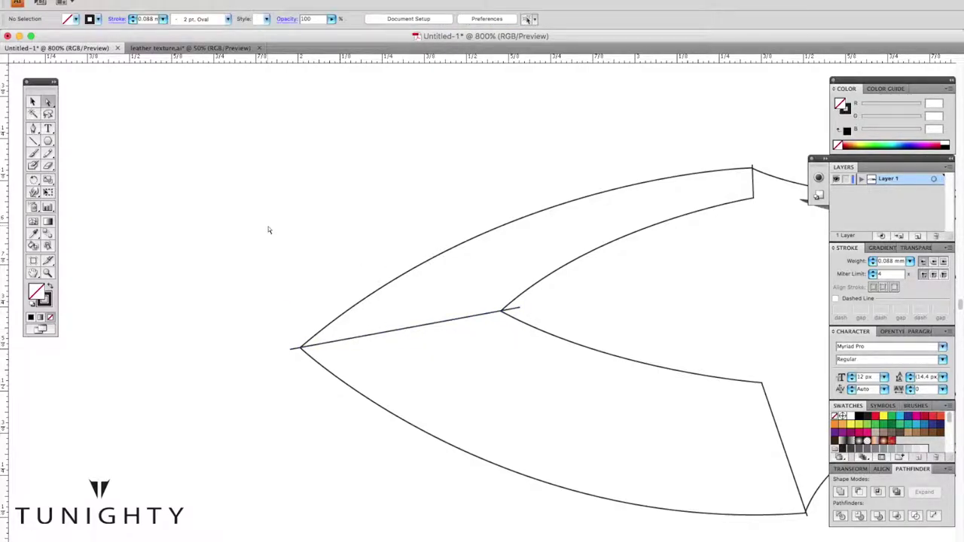
key(ctrl+minus)
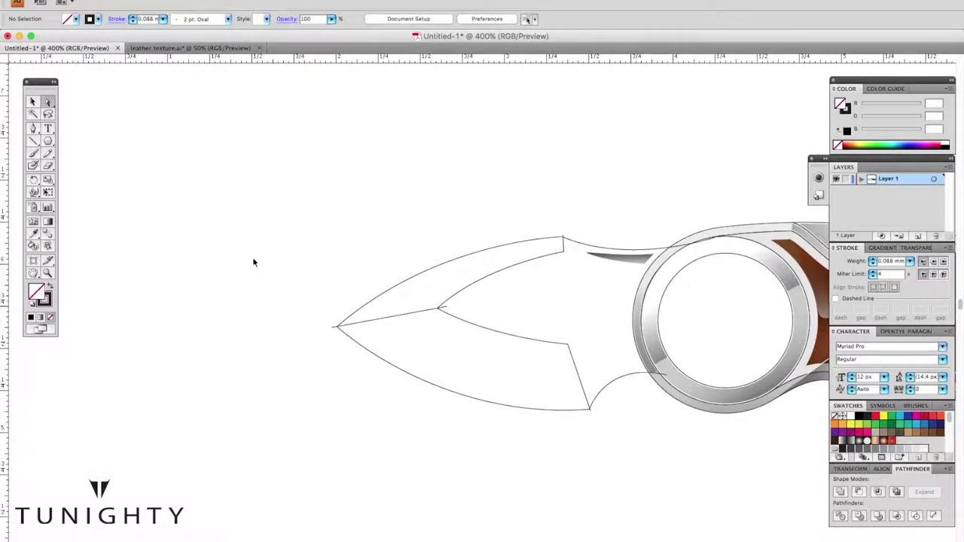
key(ctrl+plus)
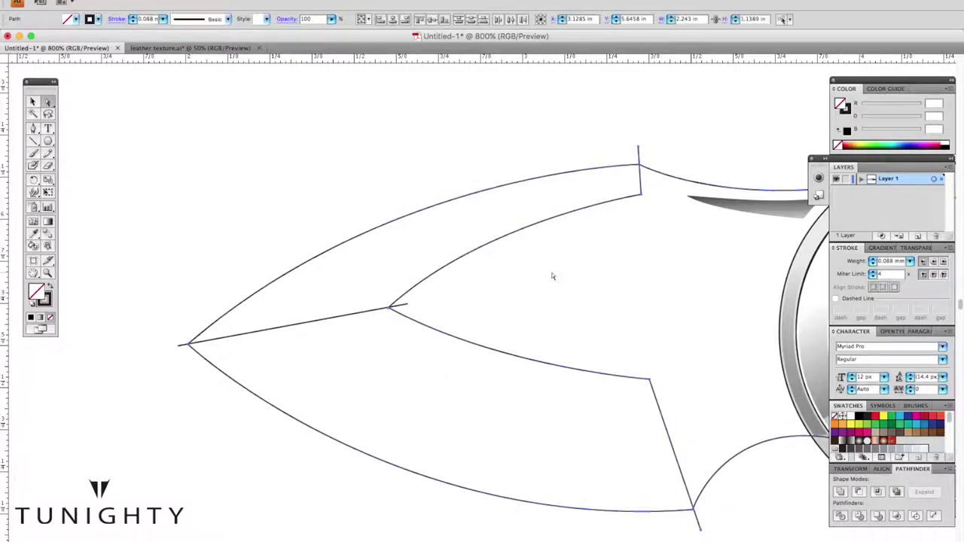
Offset the selected blade paths by 0.03 in.
click(287, 232)
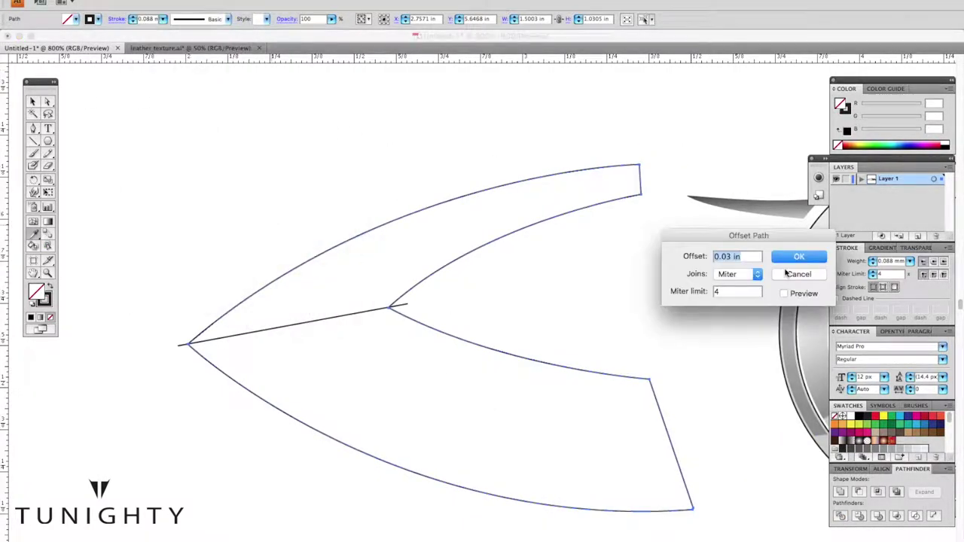
key(Return)
key(ctrl+plus)
click(257, 385)
key(ctrl+minus)
Select the blade group, keep the inner offset lines, and fill the pieces with a grey gradient.
click(392, 342)
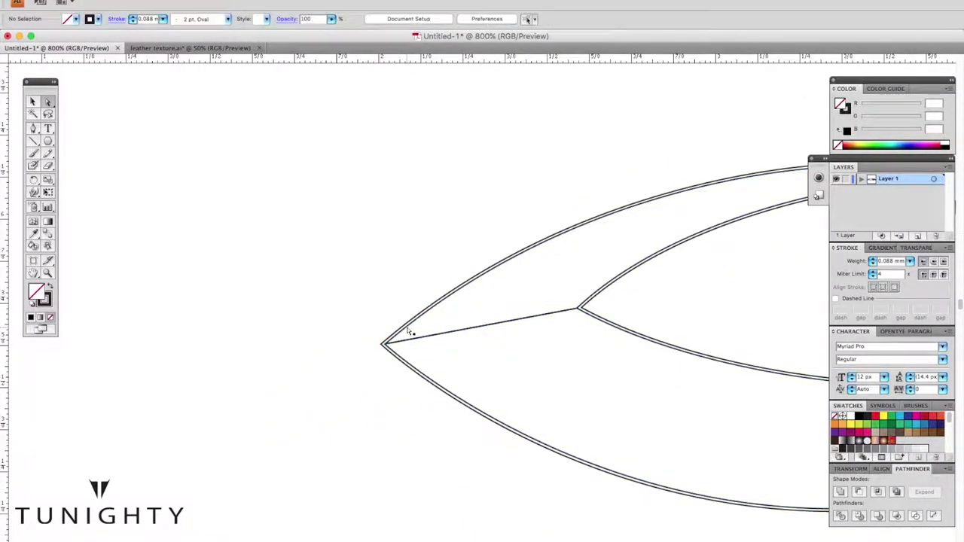
key(ctrl+minus)
click(533, 312)
key(Delete)
key(ctrl+z)
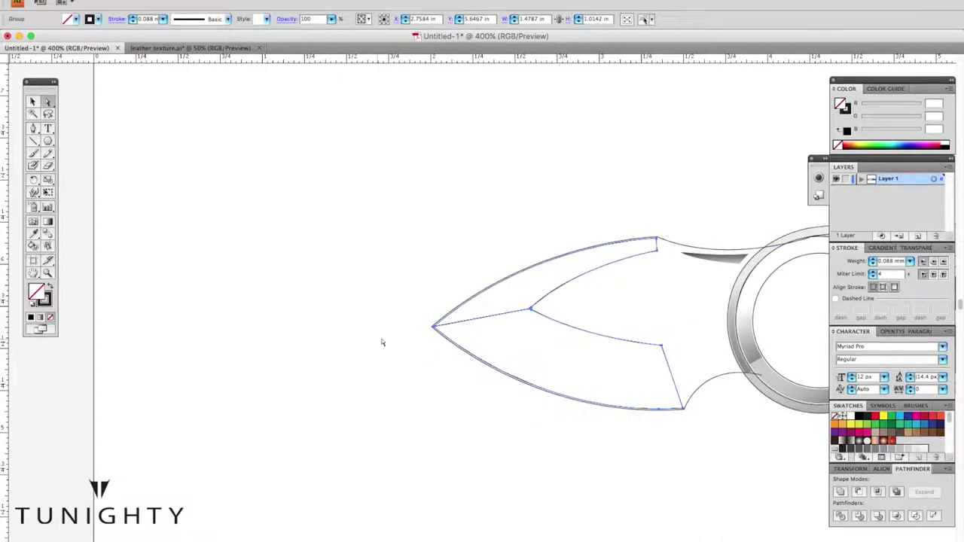
key(period)
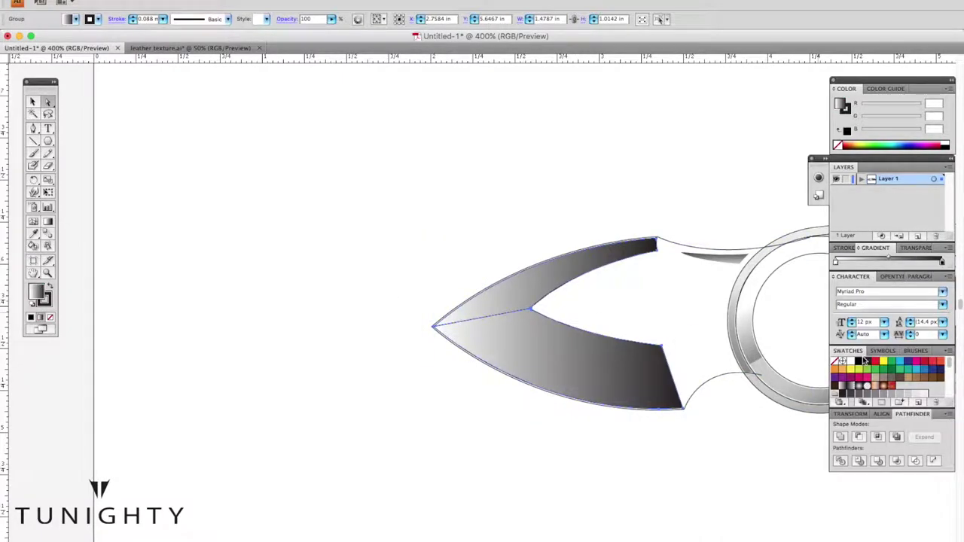
Outline the blade outline's stroke into a filled shape.
click(615, 294)
click(109, 0)
click(297, 226)
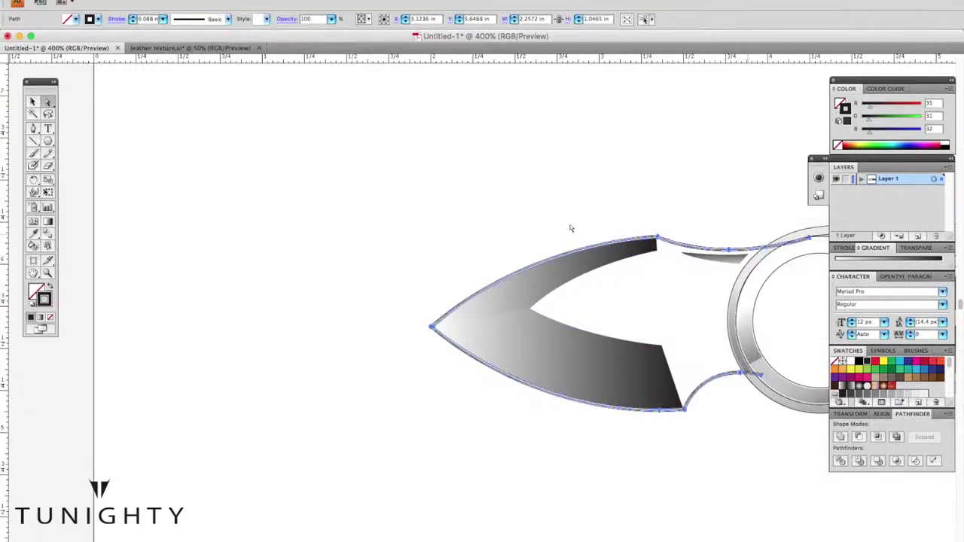
key(ctrl+minus)
key(ctrl+equal)
Re-angle the gradients on the lower blade piece and diagonally across the upper strip.
key(g)
drag(408, 362, 557, 168)
click(467, 234)
mouse_move(415, 250)
mouse_down()
mouse_move(508, 477)
mouse_move(566, 475)
mouse_up()
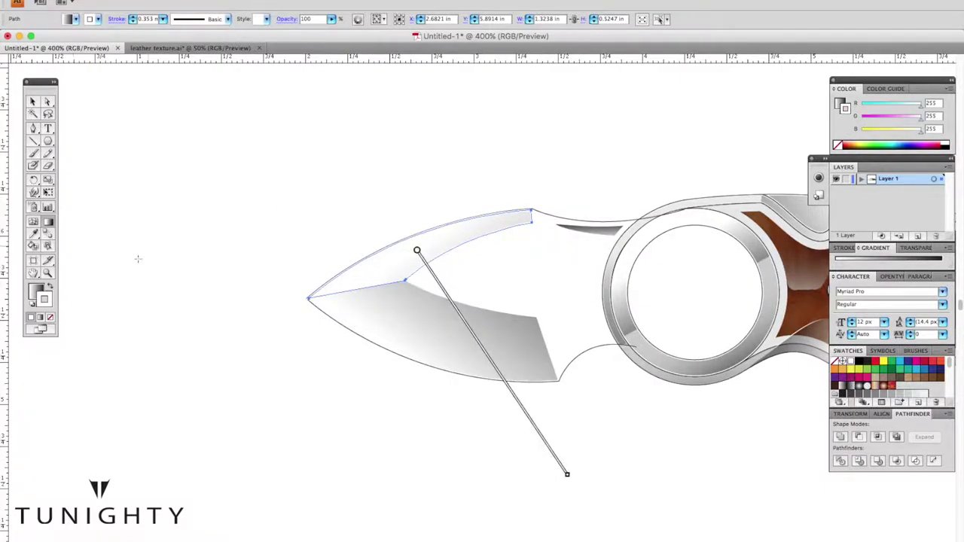
key(ctrl+shift+a)
Fill the blade body light grey and send it behind the ring handle.
click(622, 226)
click(135, 3)
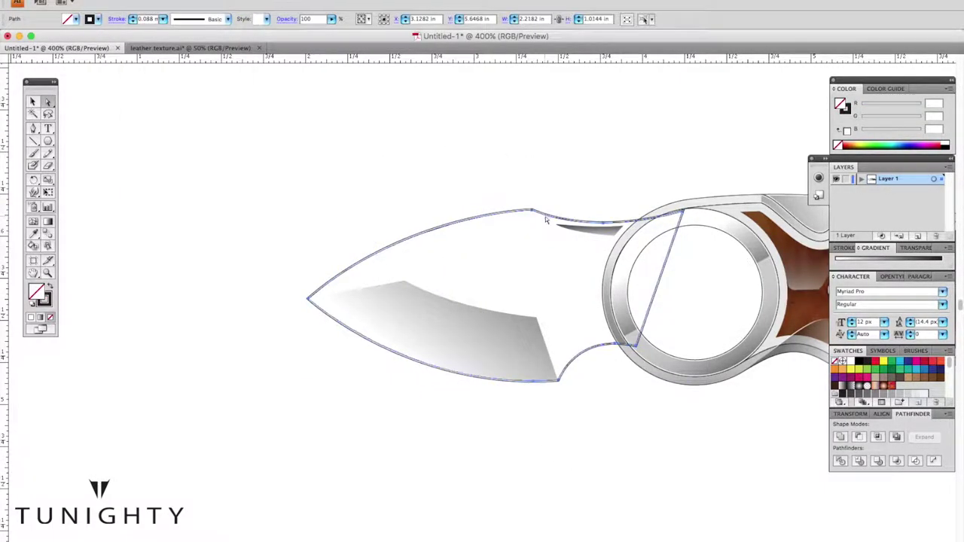
click(909, 394)
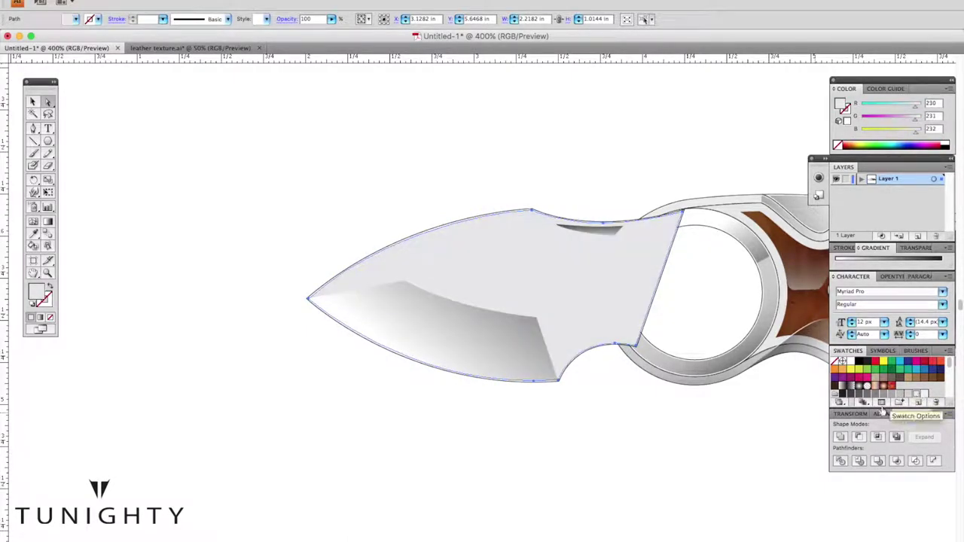
click(136, 3)
mouse_move(153, 10)
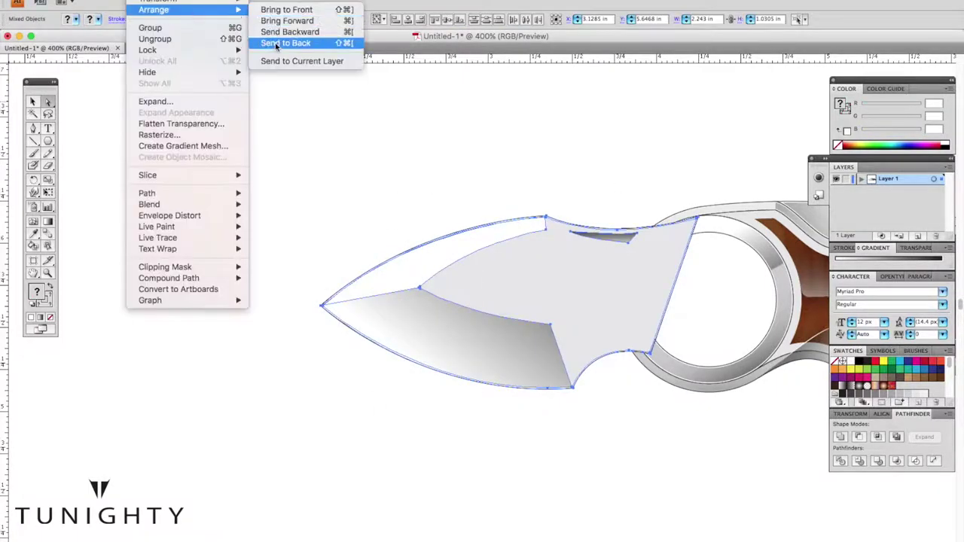
click(275, 44)
click(454, 173)
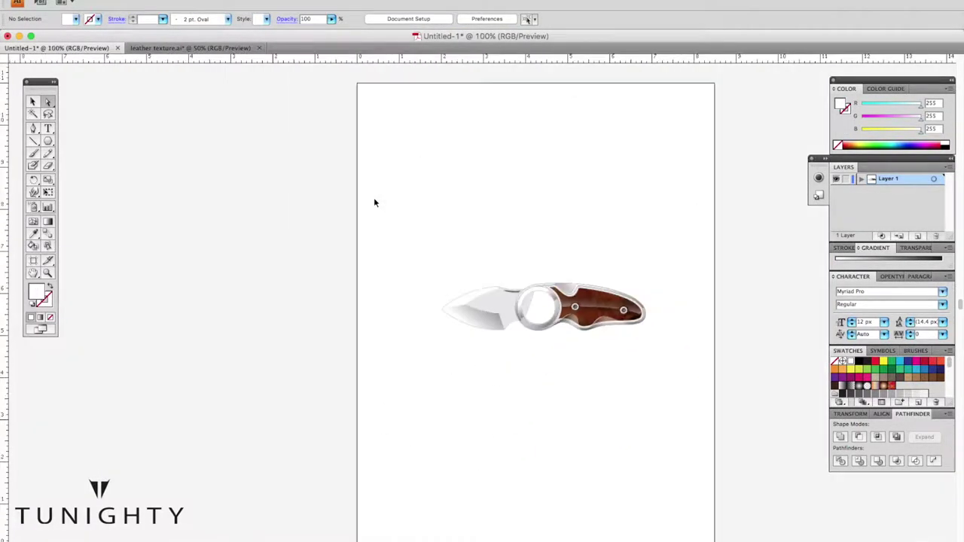
Try a default white fill on the upper blade face, then undo it.
key(ctrl+plus)
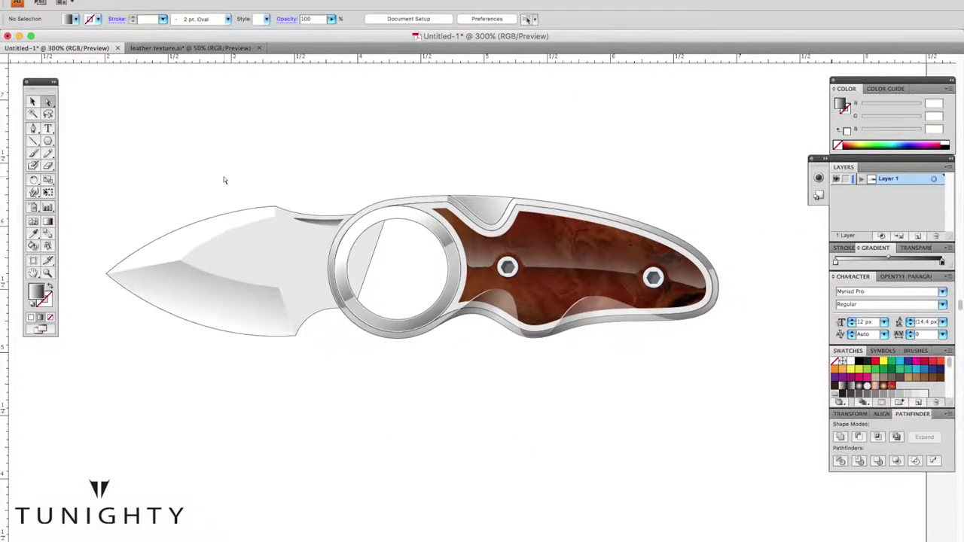
key(a)
click(288, 252)
key(ctrl+plus)
key(d)
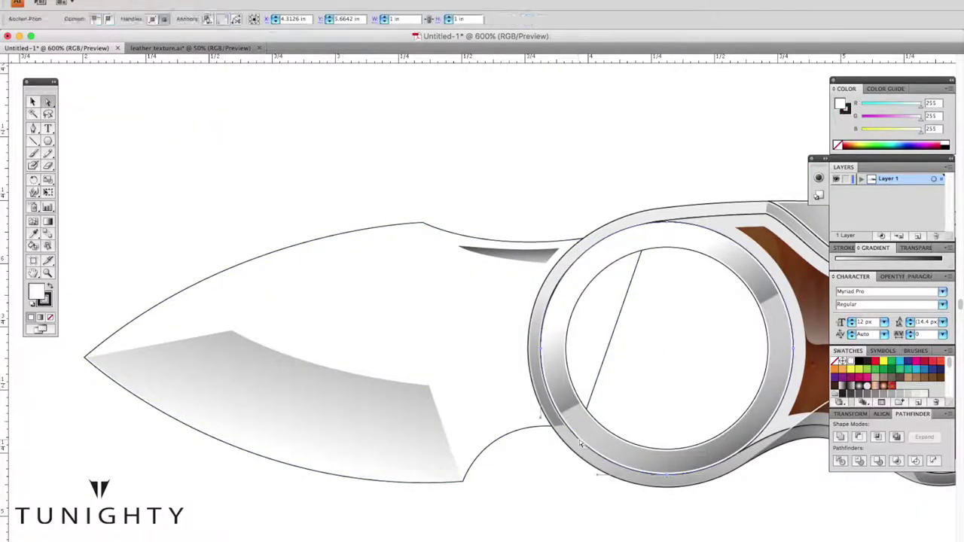
click(582, 401)
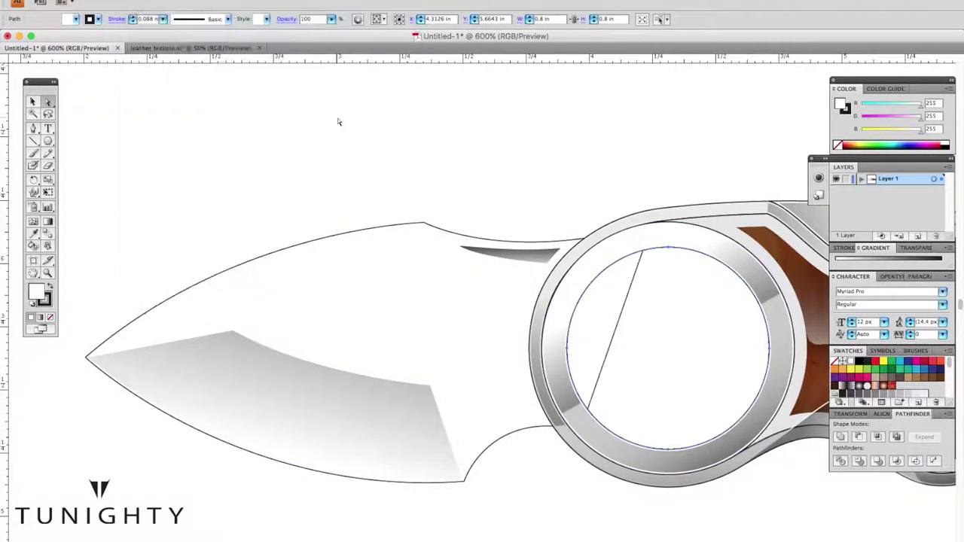
key(ctrl+z)
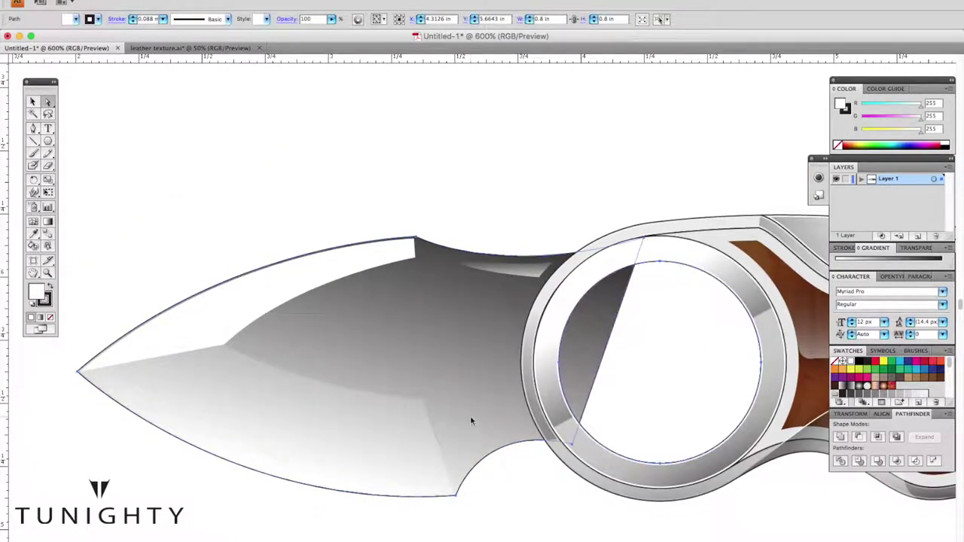
key(ctrl+z)
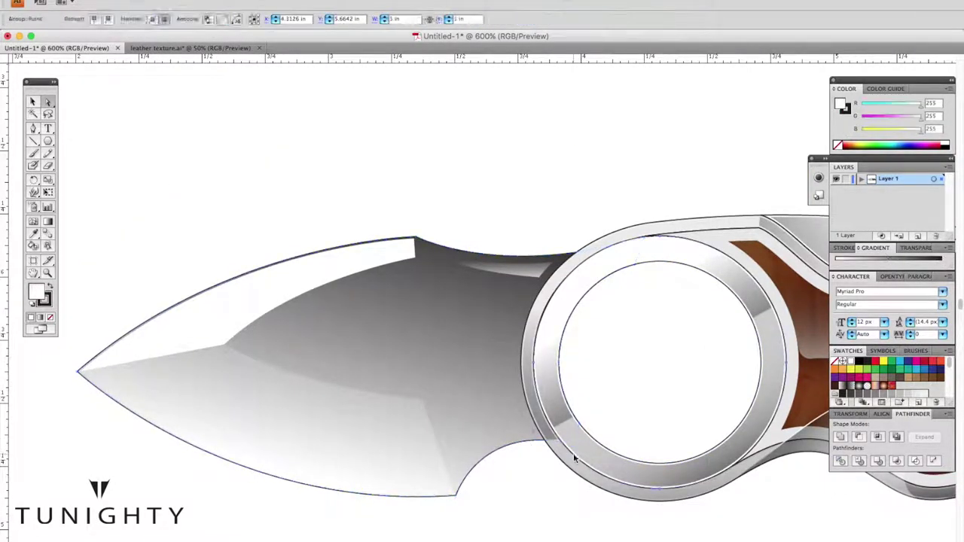
key(ctrl+z)
key(ctrl+z)
key(ctrl+z)
Outline the blade stroke and drag a soft grey gradient across the blade face.
click(143, 7)
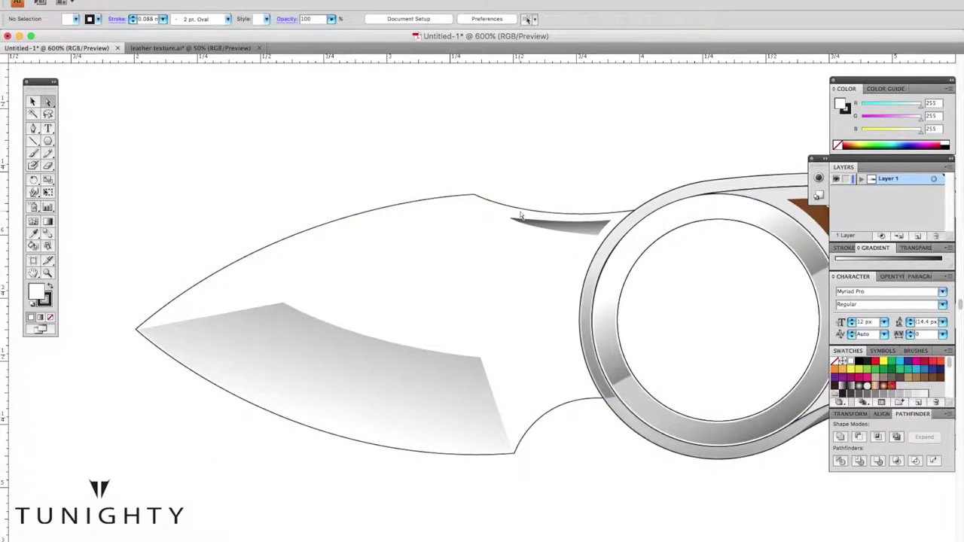
click(279, 216)
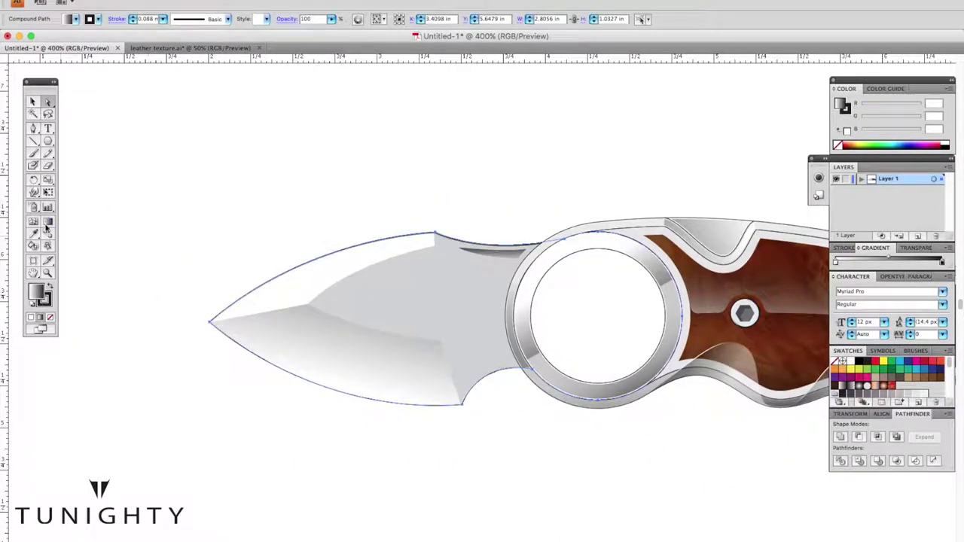
drag(389, 243, 656, 502)
click(309, 161)
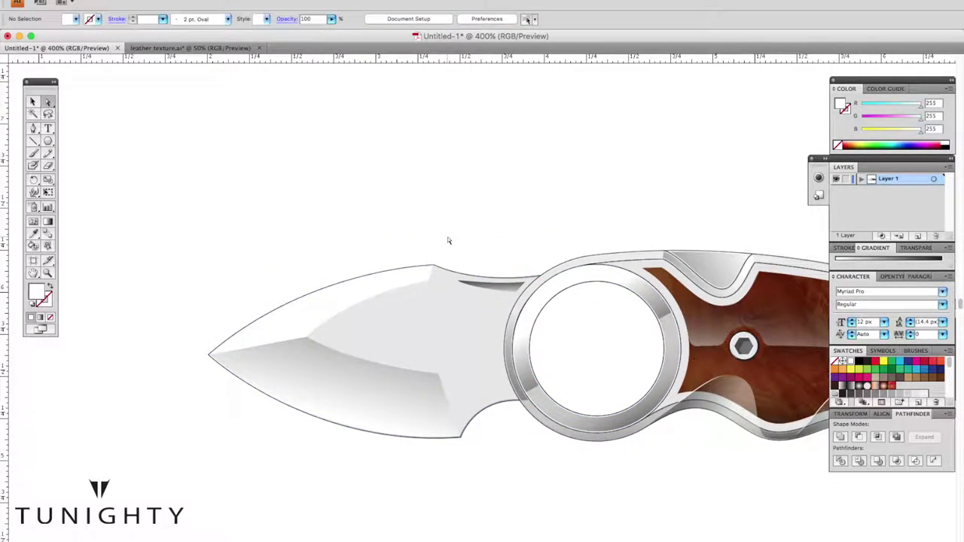
key(ctrl+minus)
key(ctrl+equal)
key(ctrl+equal)
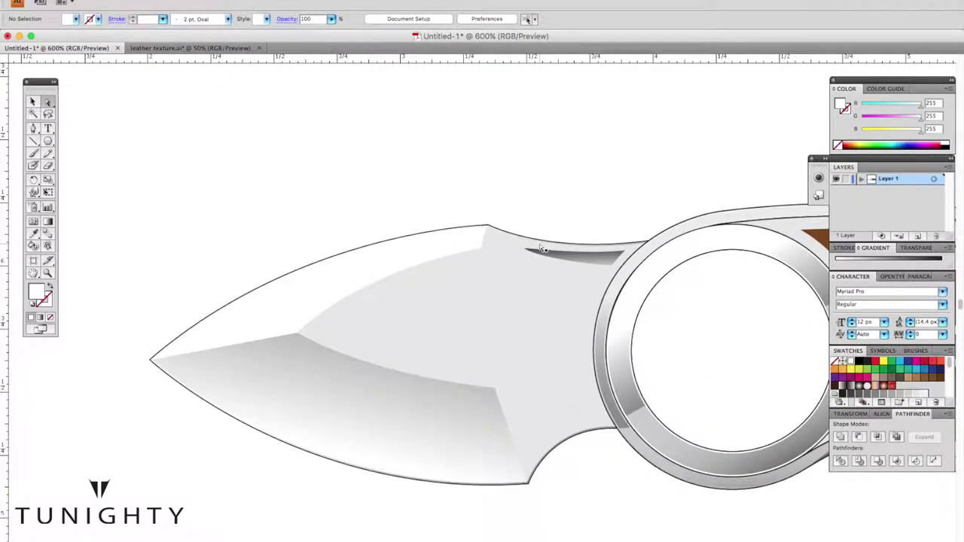
key(ctrl+equal)
Run the spine sliver's gradient vertically, then select the lower blade bevel.
click(549, 289)
key(v)
click(568, 218)
key(ctrl+minus)
key(ctrl+minus)
key(ctrl+minus)
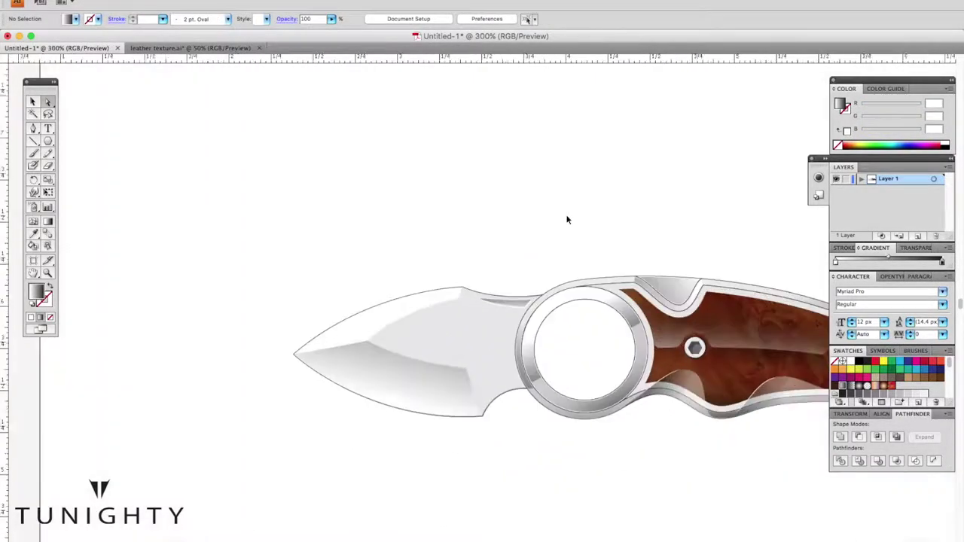
key(ctrl+equal)
click(501, 394)
click(844, 248)
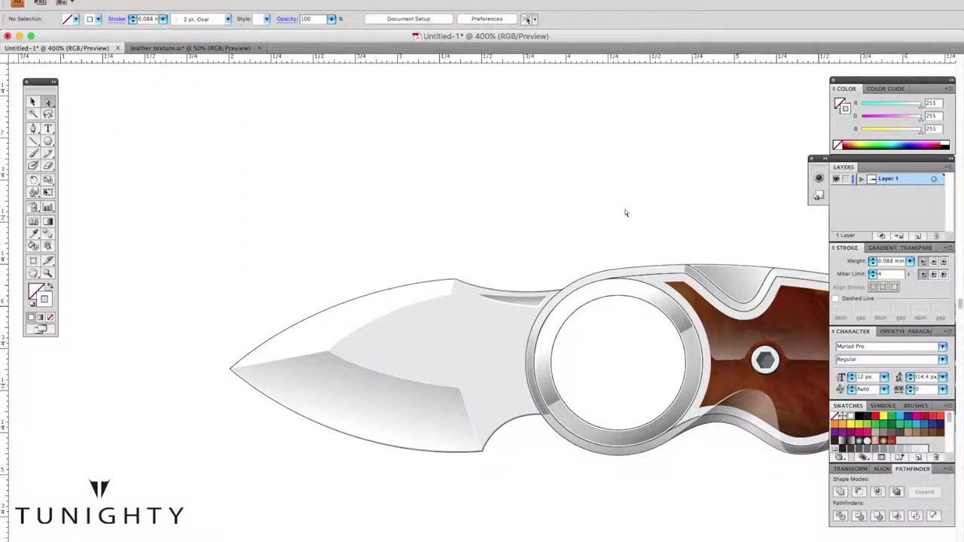
Check the lower blade group's gradient and frame the whole knife with room around it.
key(ctrl+minus)
key(ctrl+minus)
key(ctrl+equal)
click(391, 407)
key(g)
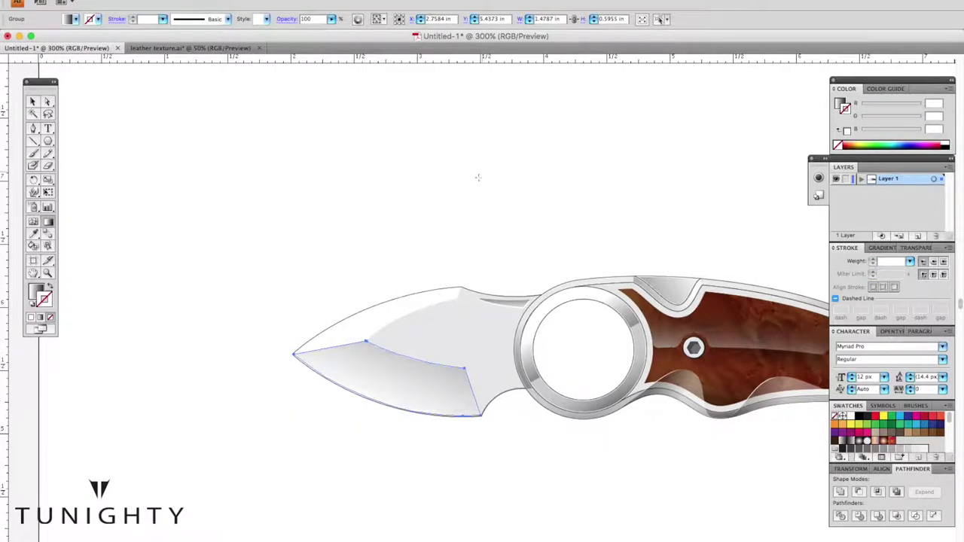
key(a)
click(239, 181)
key(ctrl+minus)
key(ctrl+minus)
key(ctrl+equal)
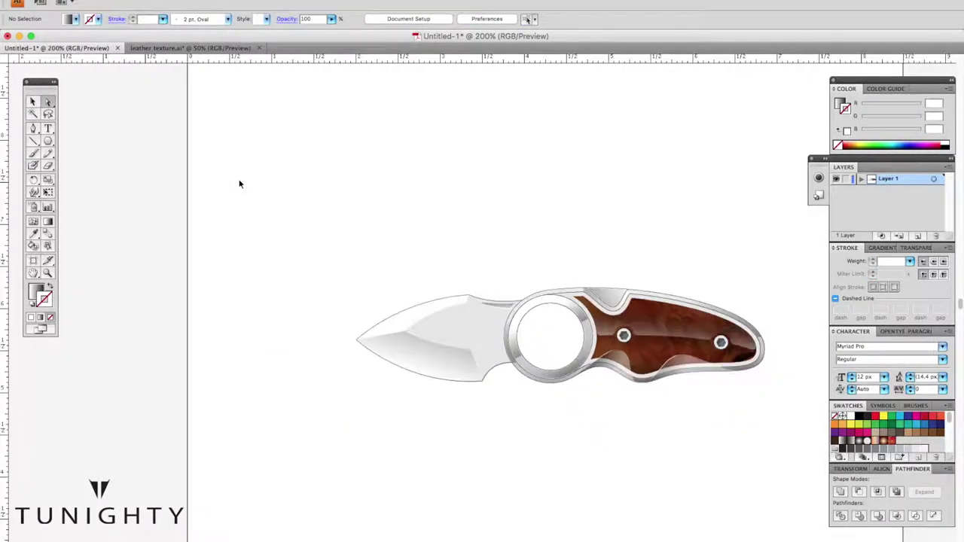
key(ctrl+equal)
key(ctrl+minus)
Draw a rectangle around the knife, send it to back, and fill it black.
click(48, 142)
drag(171, 181, 734, 456)
key(ctrl+shift+bracketleft)
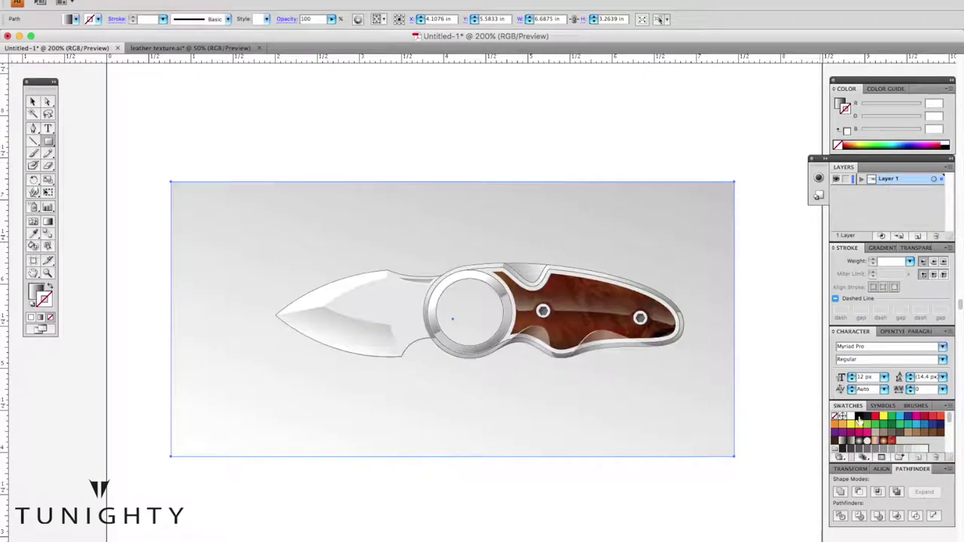
click(860, 415)
key(a)
click(295, 123)
Inspect the blade bevel path against the black backdrop and fit the artwork in view.
key(ctrl+minus)
key(ctrl+equal)
key(ctrl+equal)
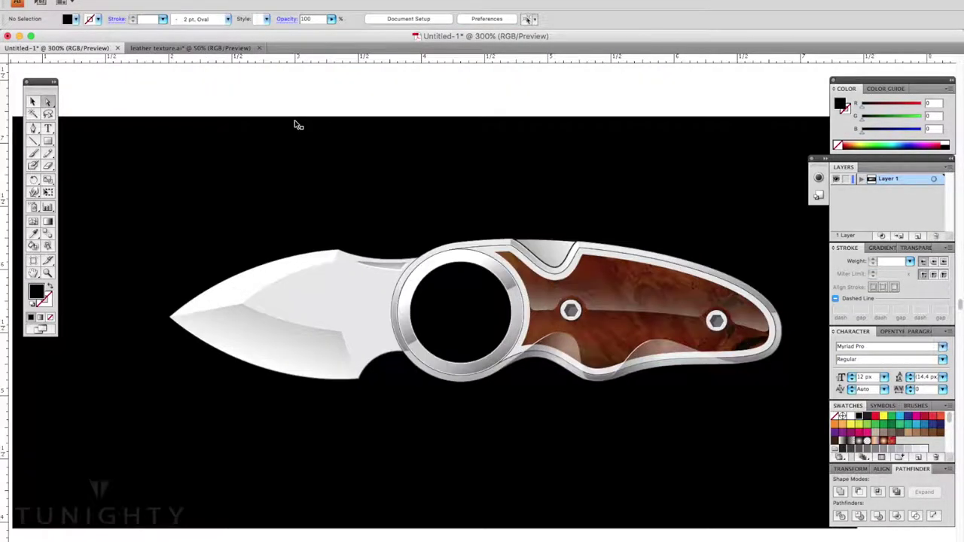
key(ctrl+equal)
click(453, 315)
click(111, 245)
key(ctrl+minus)
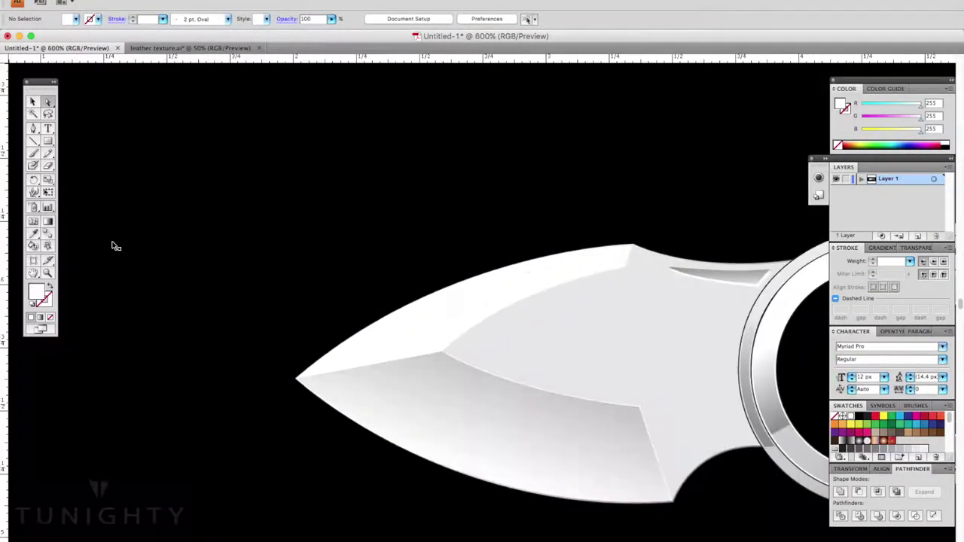
click(619, 260)
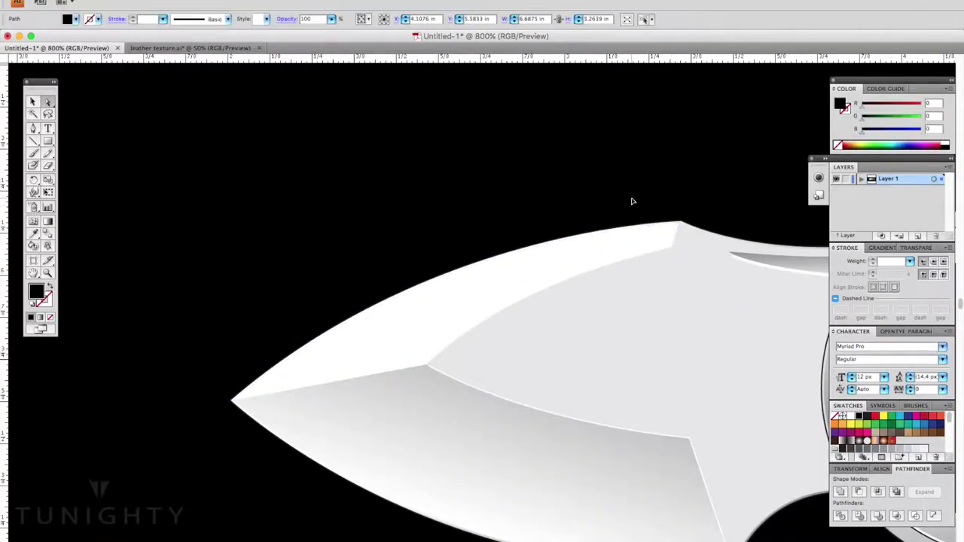
key(ctrl+0)
key(ctrl+plus)
Inspect the wooden handle insert, then select and delete the black background.
click(600, 260)
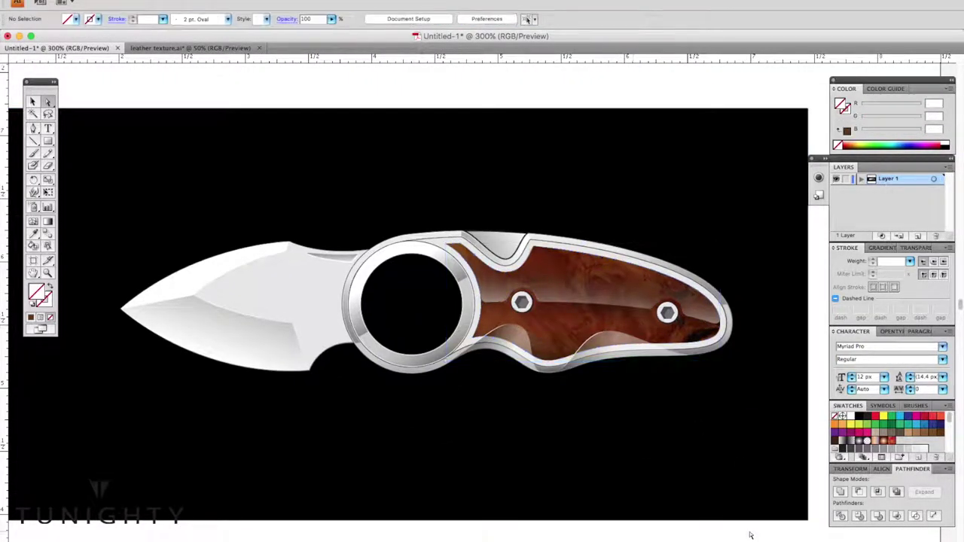
click(725, 498)
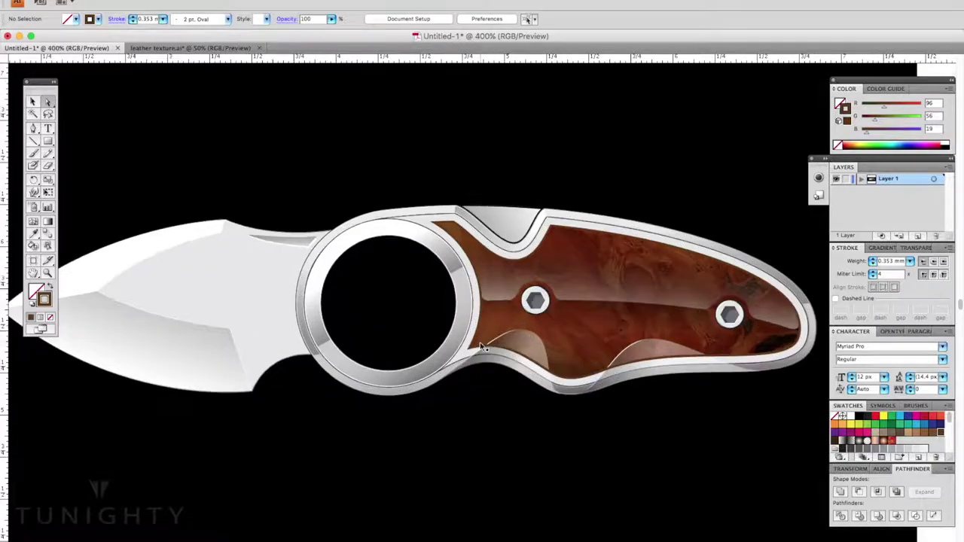
key(ctrl+plus)
click(633, 446)
key(ctrl+0)
key(Delete)
Select the wood overlay path and redrag its radial gradient wider across the insert.
click(462, 279)
click(402, 269)
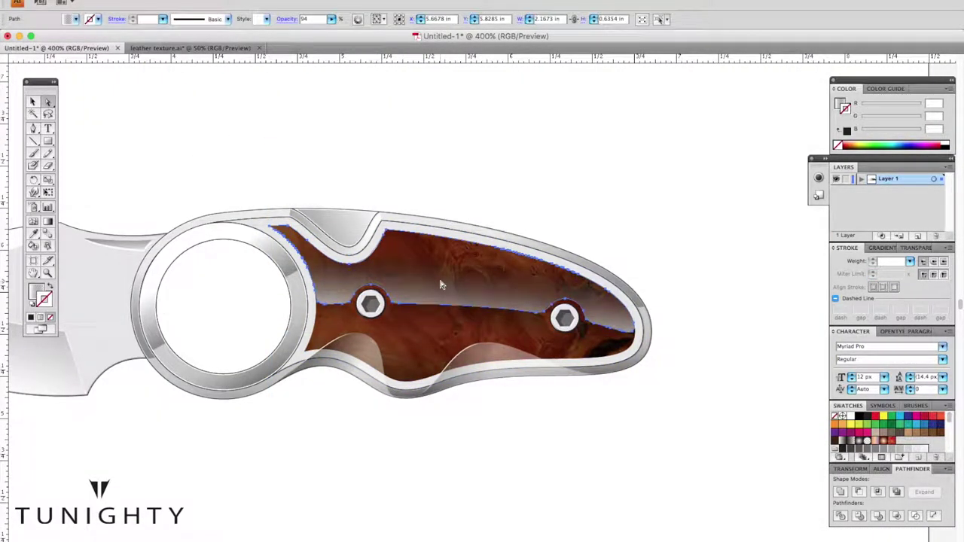
mouse_move(458, 221)
mouse_down()
mouse_move(452, 275)
mouse_move(646, 329)
mouse_move(645, 354)
mouse_up()
drag(470, 200, 470, 196)
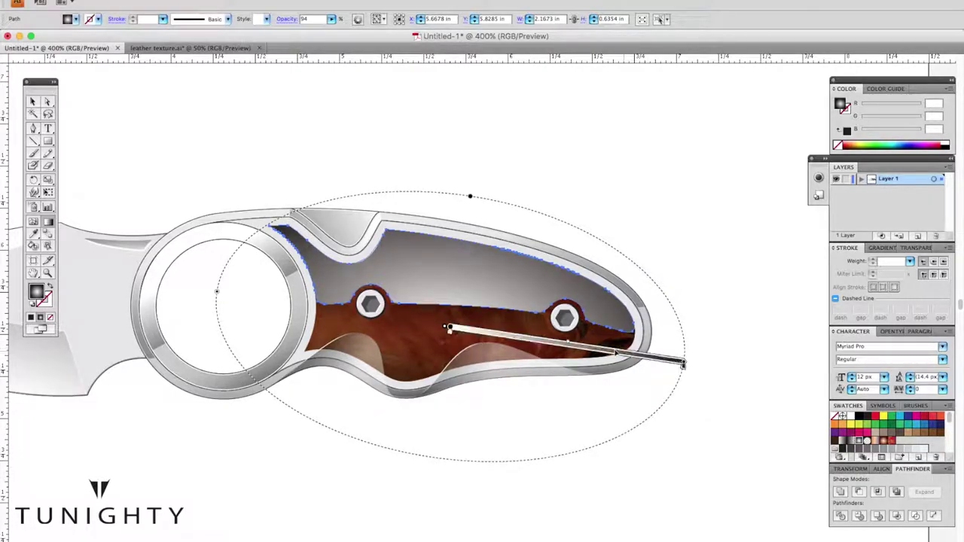
drag(683, 367, 680, 364)
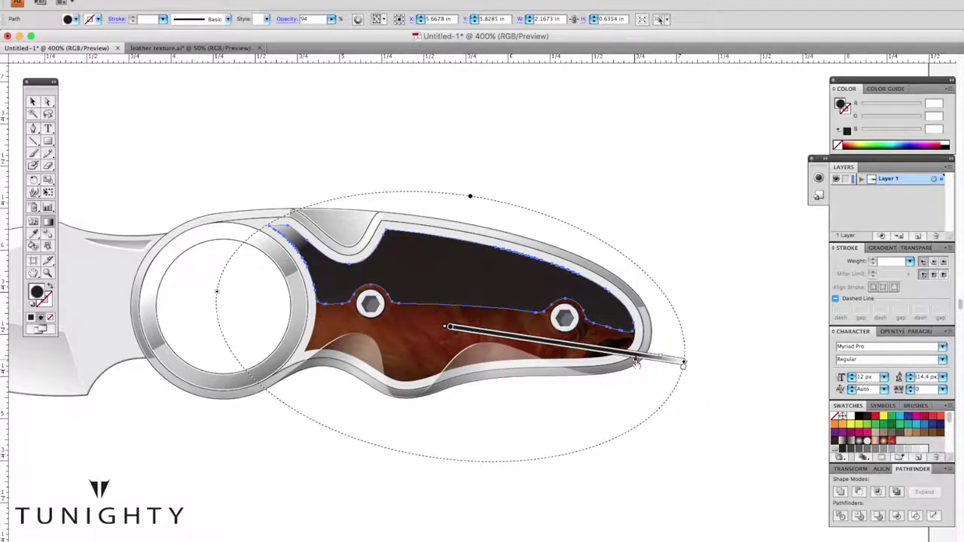
scroll(680, 364, up, 1)
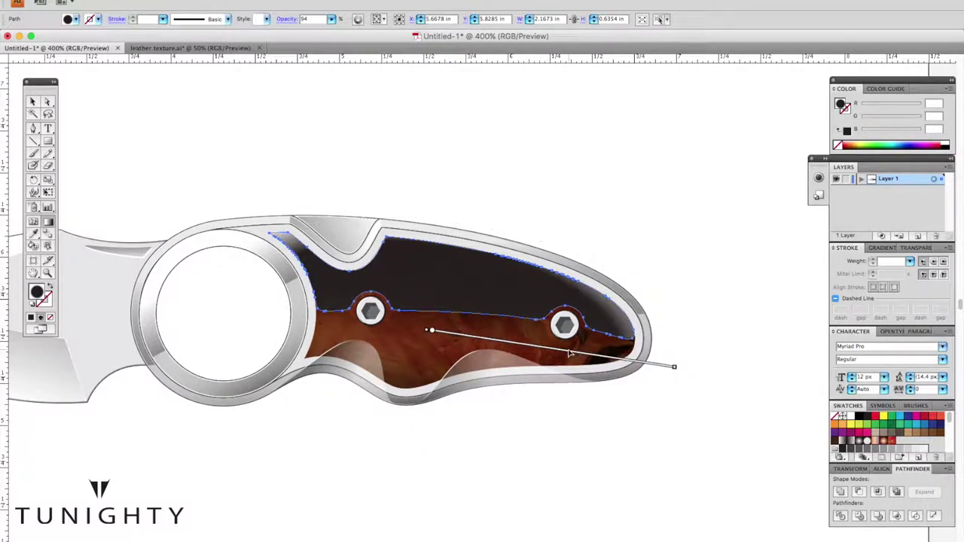
drag(678, 377, 704, 378)
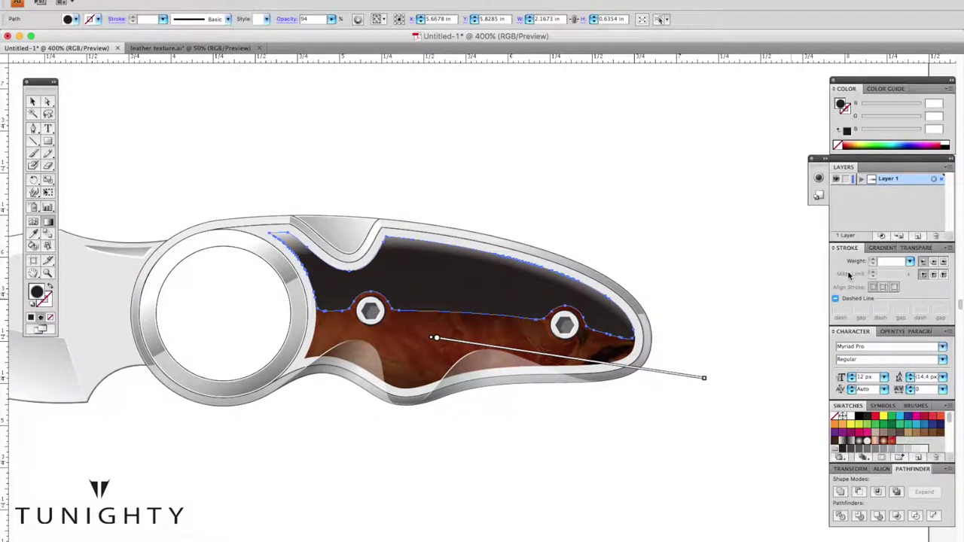
Edit the dark gradient stop colour, reposition the gradient, and set overlay opacity to 72%.
click(888, 248)
double_click(919, 261)
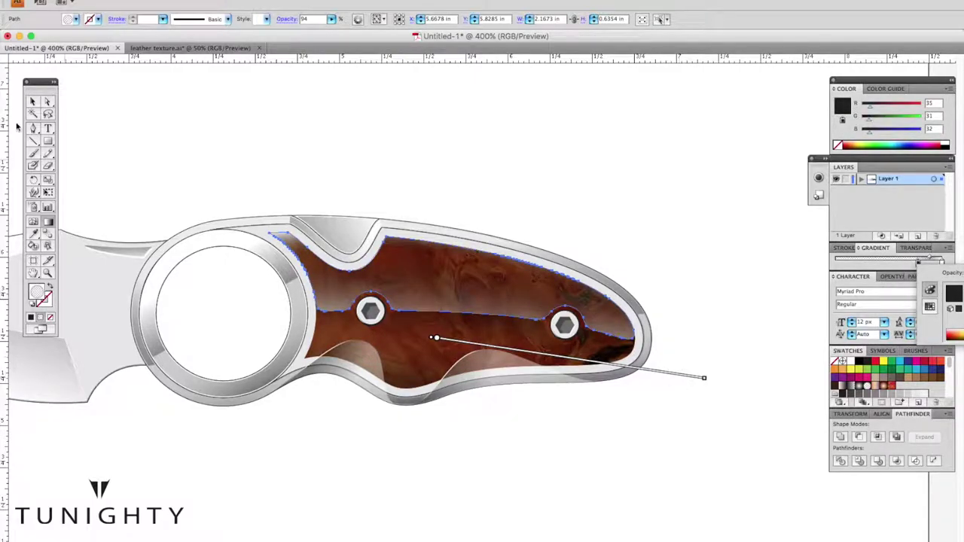
click(699, 380)
drag(415, 338, 700, 372)
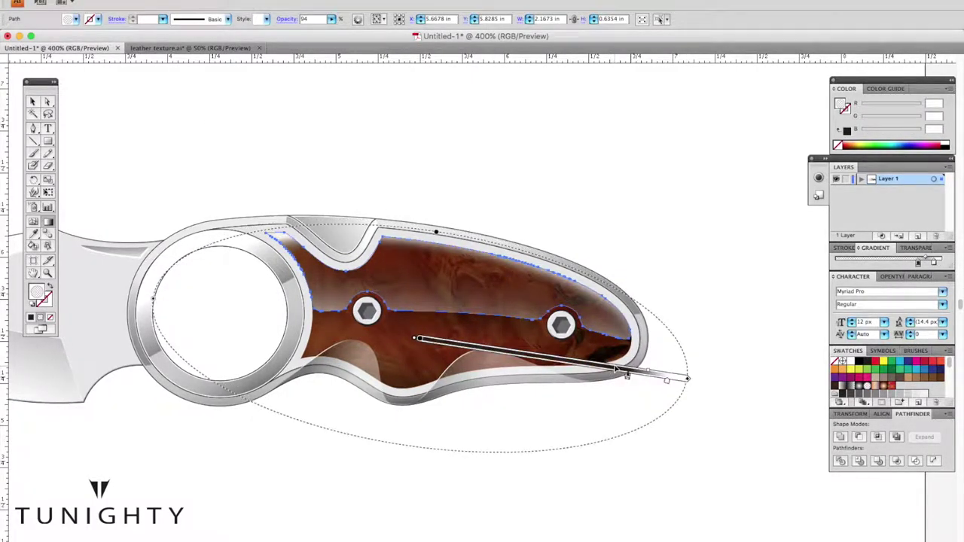
drag(410, 341, 692, 384)
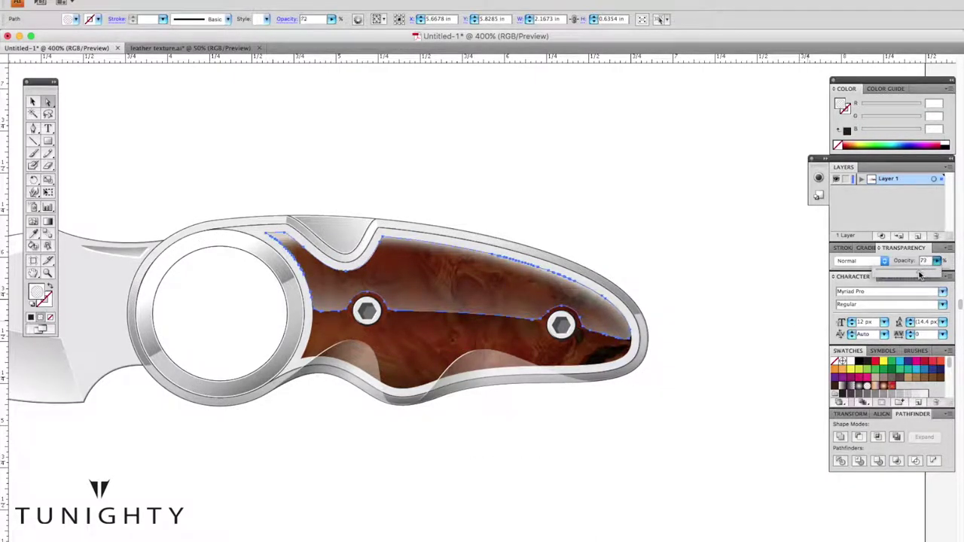
drag(919, 276, 917, 277)
Place the gradient highlight at the handle's top notch.
drag(397, 216, 548, 294)
drag(582, 433, 855, 471)
drag(497, 301, 553, 358)
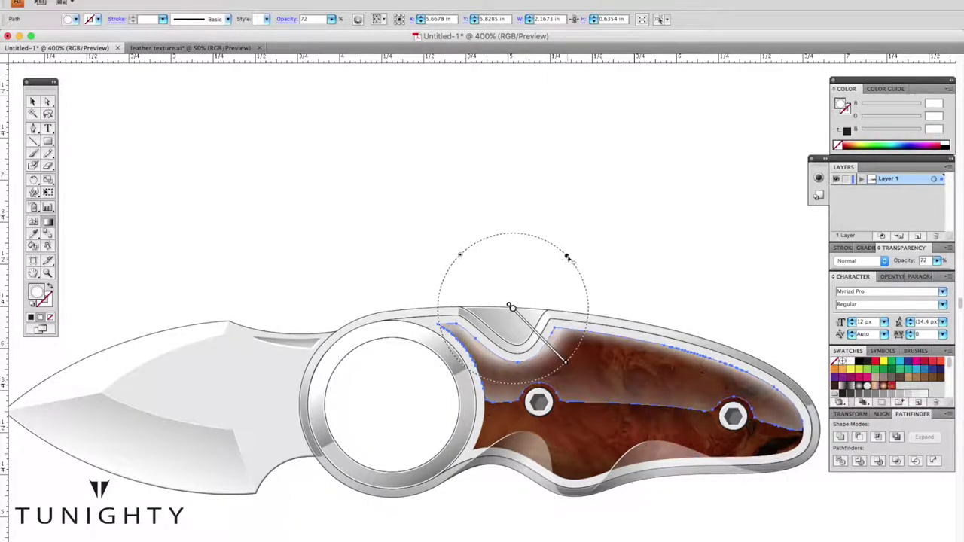
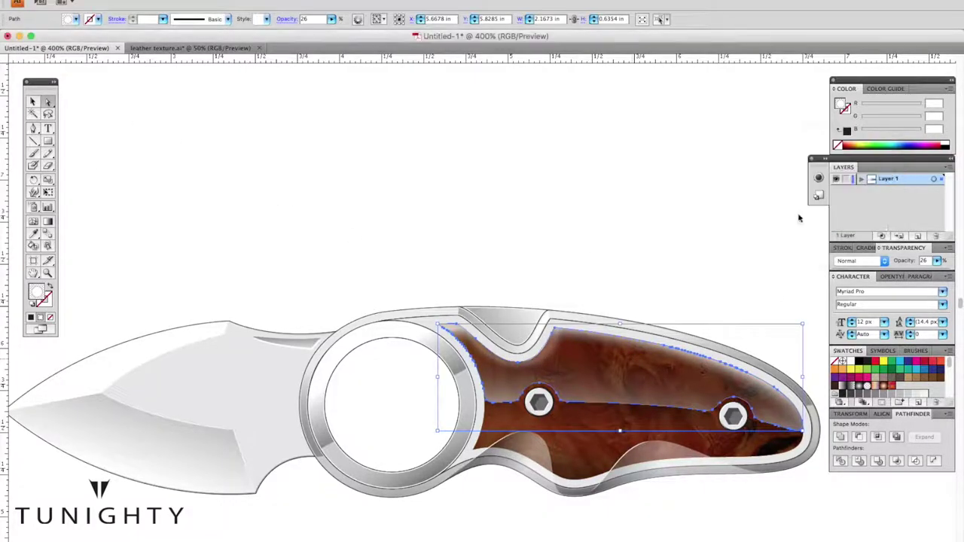
Undo the handle gloss edit, restoring its earlier shape at 72% opacity, and deselect.
key(ctrl+z)
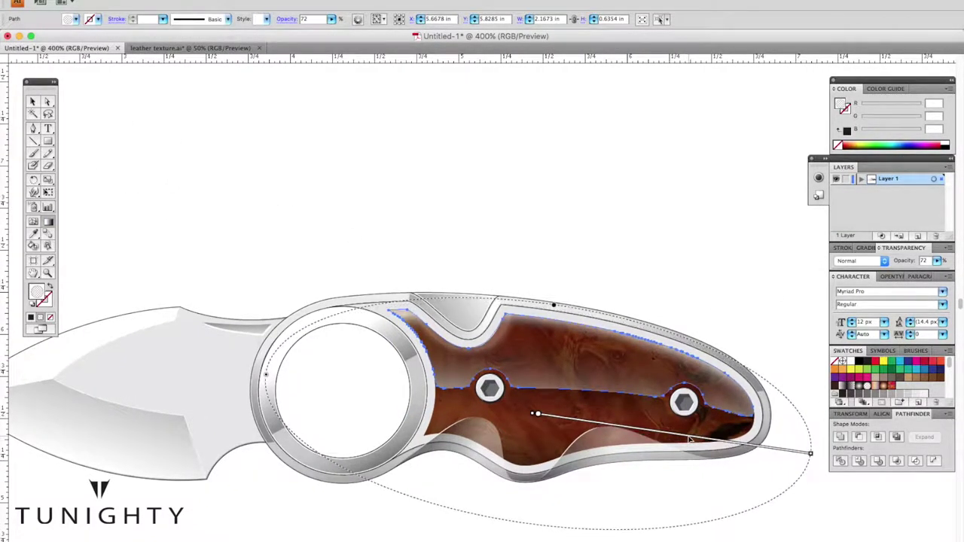
drag(858, 473, 716, 456)
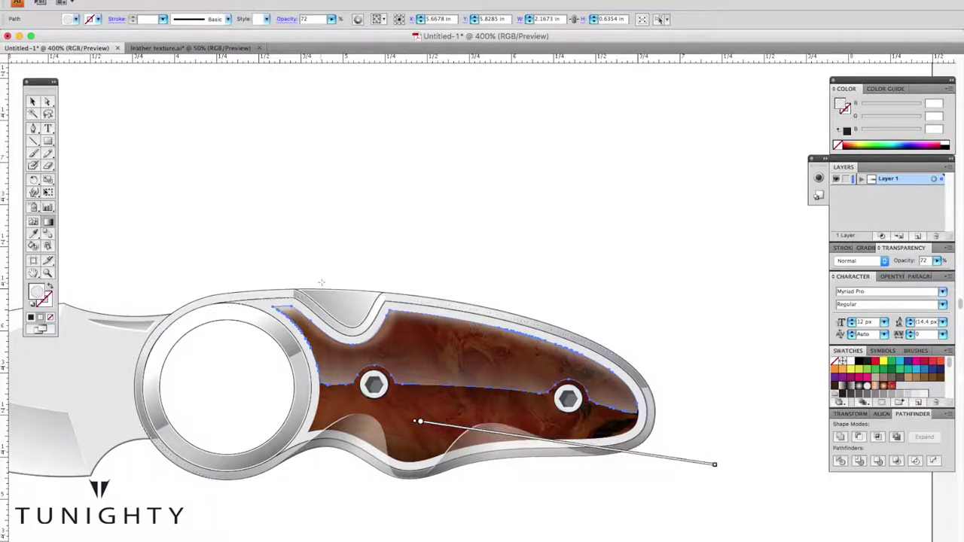
ctrl+click(396, 236)
key(ctrl+0)
Draw a new rectangle spanning the whole knife artwork.
key(ctrl+plus)
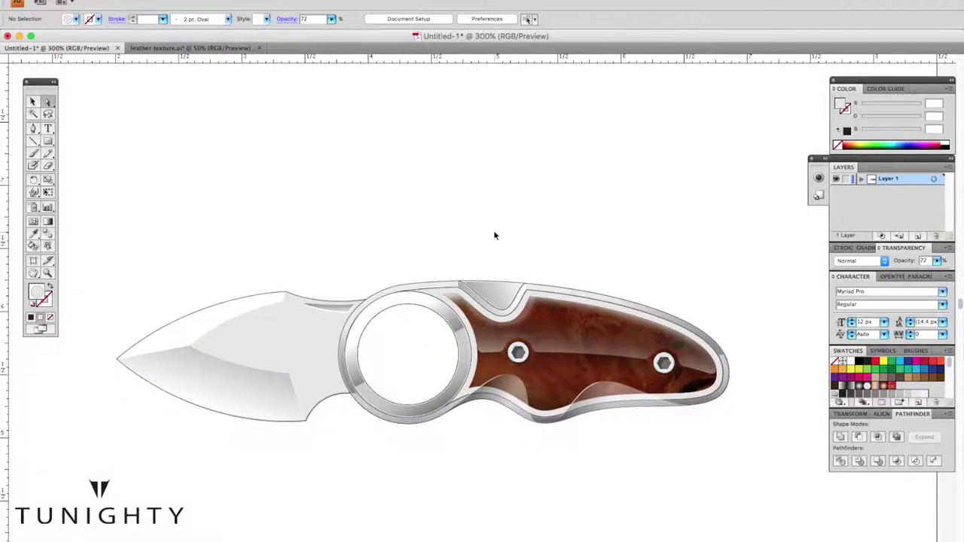
key(ctrl+minus)
key(g)
drag(181, 280, 609, 464)
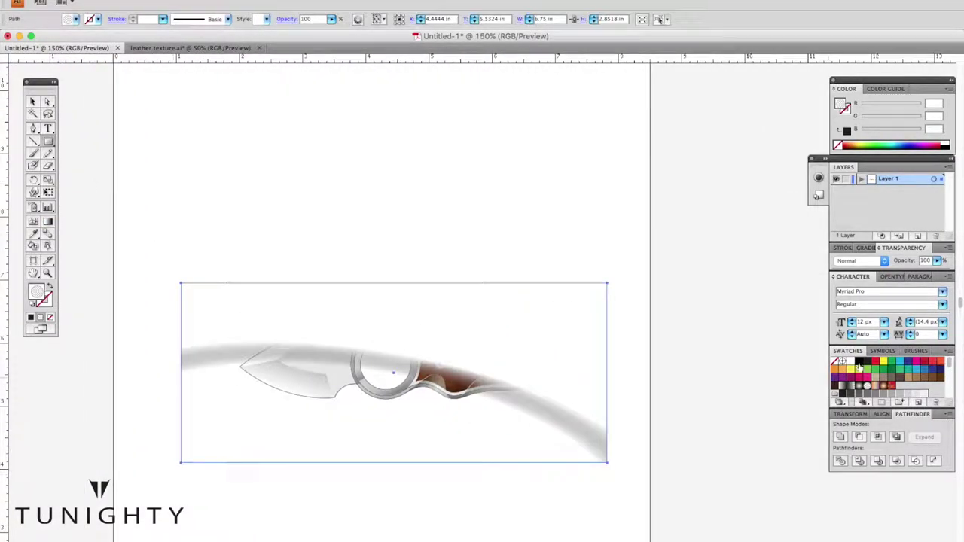
Fill the rectangle black and send it behind the knife as a backdrop.
click(858, 361)
key(ctrl+shift+bracketleft)
key(ctrl+plus)
drag(183, 188, 427, 176)
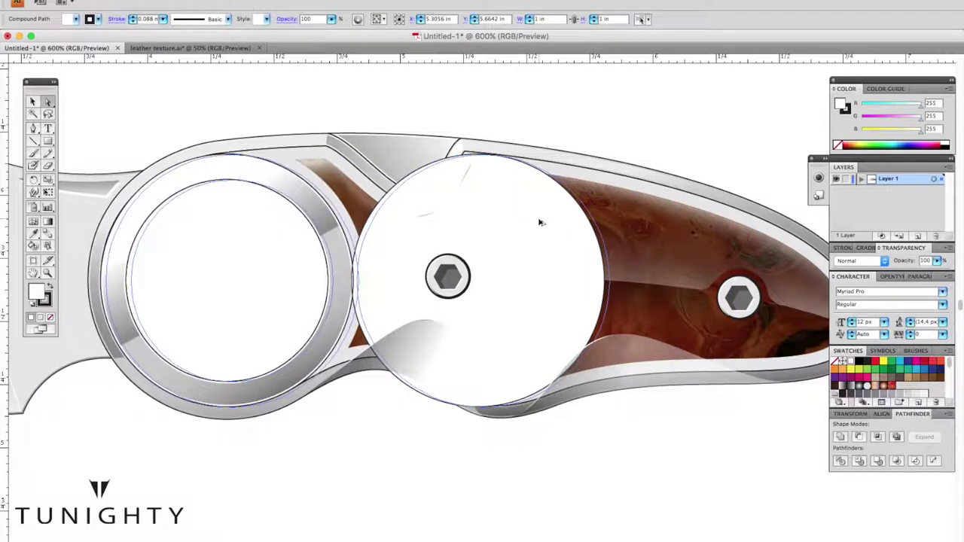
Move the white circle onto the finger ring with no fill and Multiply blend.
click(408, 230)
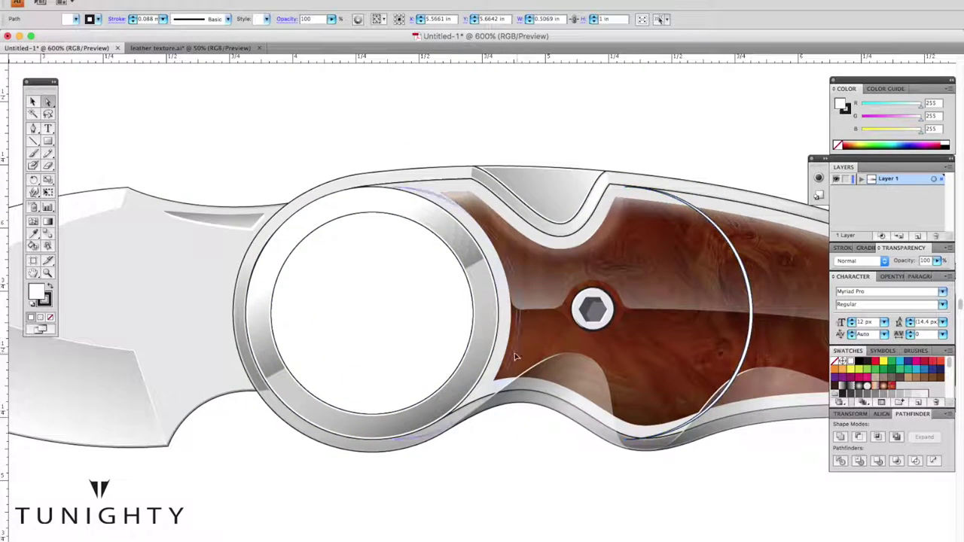
drag(515, 357, 263, 357)
click(51, 317)
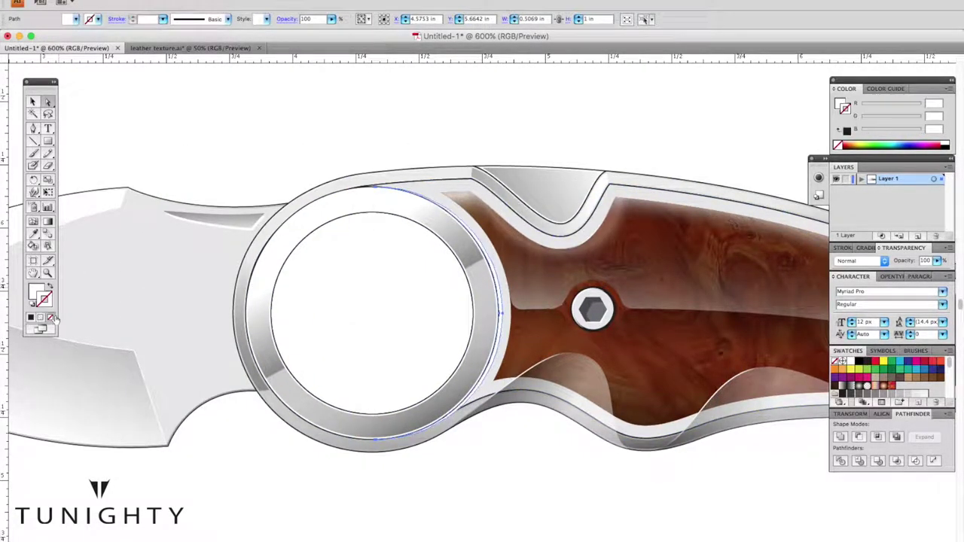
click(859, 261)
click(854, 291)
click(615, 143)
key(ctrl+minus)
key(ctrl+minus)
key(ctrl+minus)
key(ctrl+plus)
key(ctrl+plus)
key(ctrl+plus)
key(ctrl+plus)
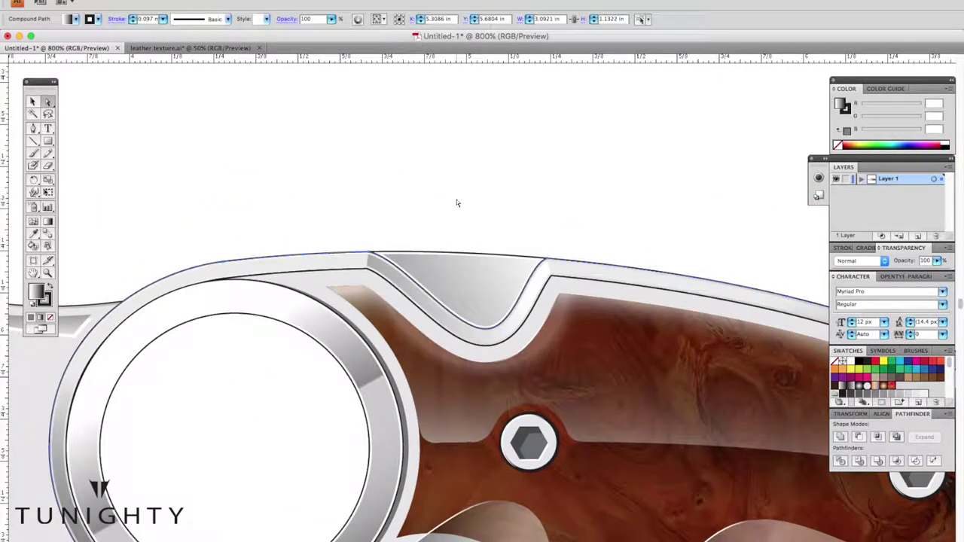
Draw a small closed curved shape with a black outline above the bolster notch.
drag(478, 125, 372, 122)
click(550, 196)
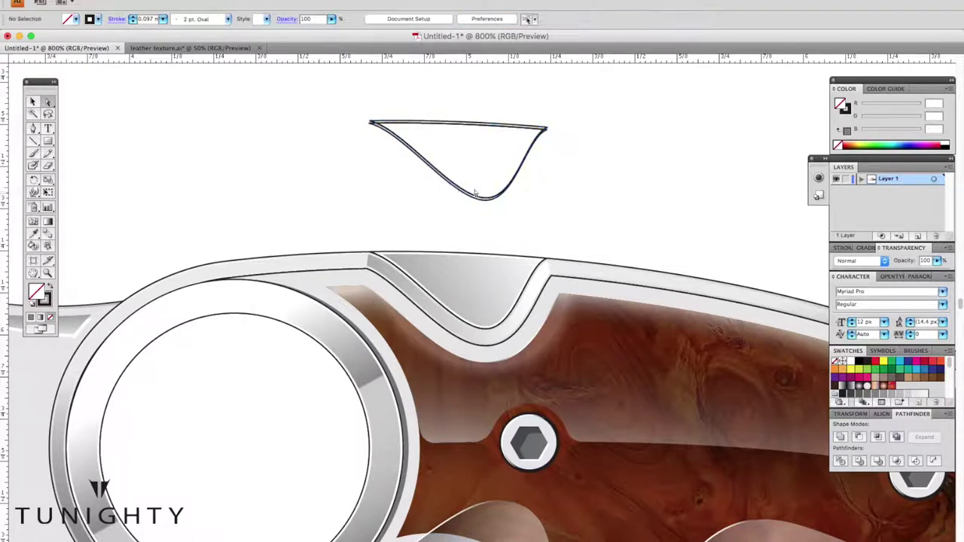
click(447, 320)
click(288, 92)
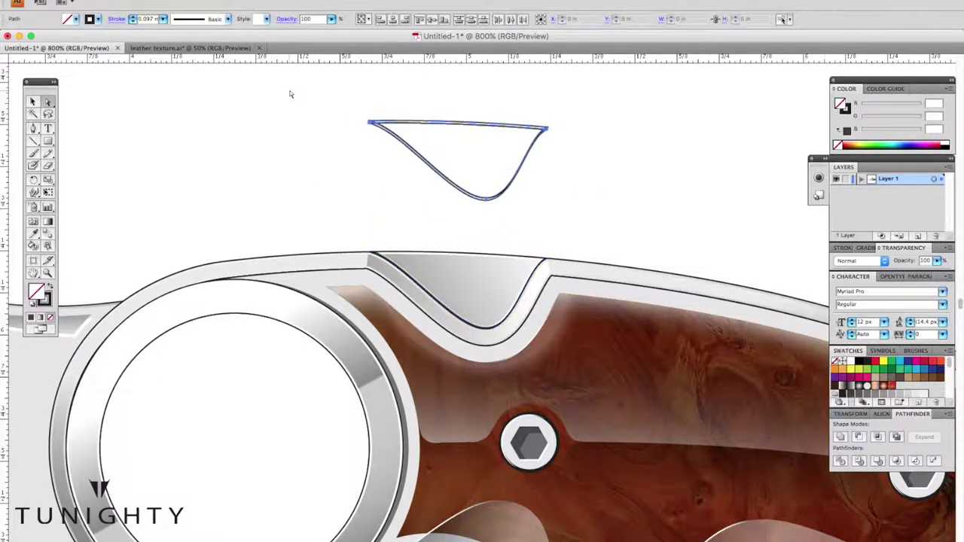
key(ctrl+minus)
key(ctrl+minus)
key(ctrl+minus)
key(ctrl+minus)
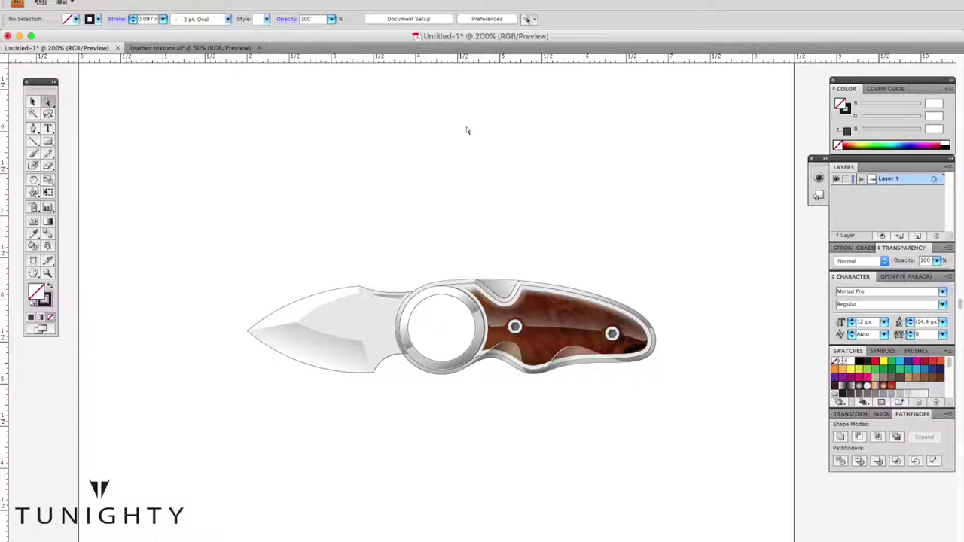
key(ctrl+plus)
Swap the screw circle's fill and stroke so it becomes white-filled.
scroll(466, 130, down, 3)
click(617, 249)
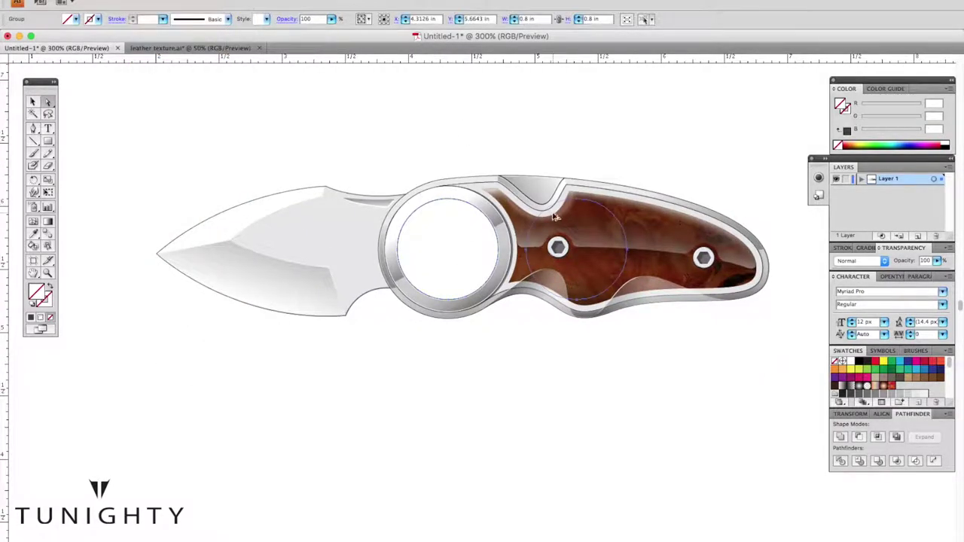
key(ctrl+plus)
key(ctrl+plus)
key(shift+x)
key(ctrl+shift+a)
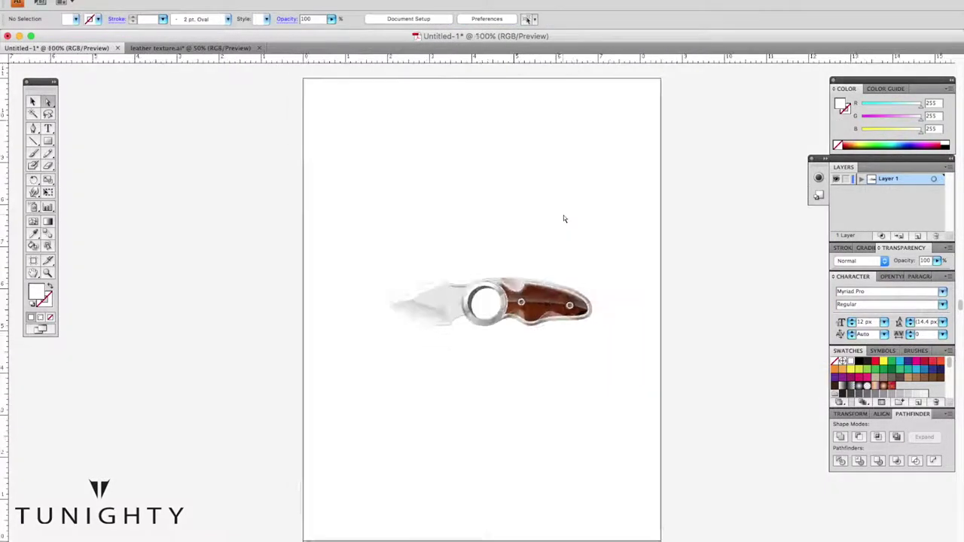
Darken the crescent inside the finger ring with a darker swatch.
key(ctrl+plus)
key(ctrl+plus)
key(ctrl+plus)
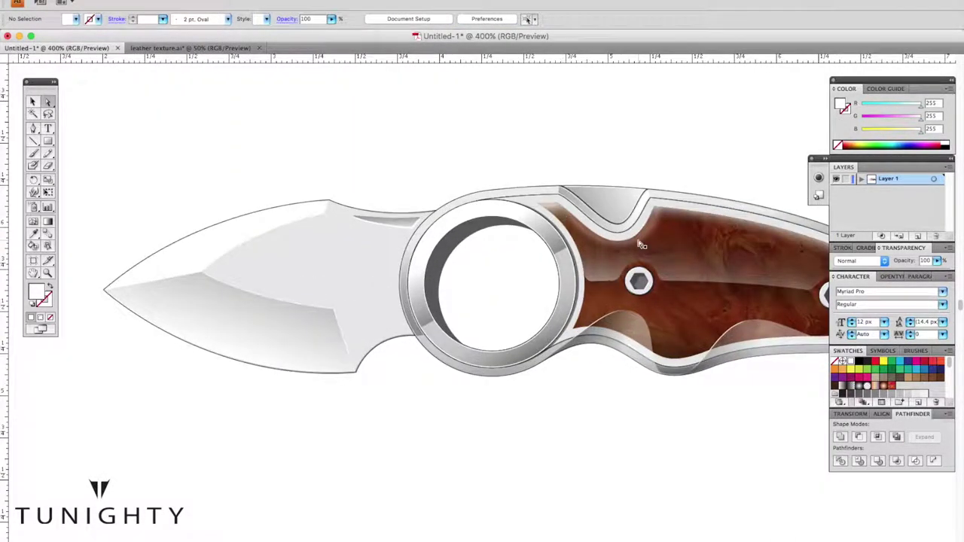
click(467, 243)
click(864, 382)
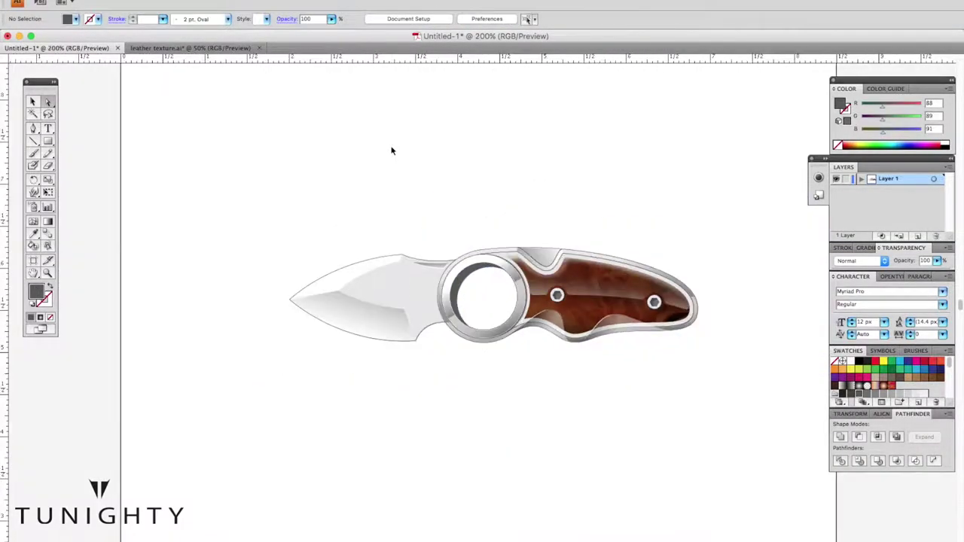
Draw a rectangle over the knife and send it to the back.
drag(214, 195, 750, 445)
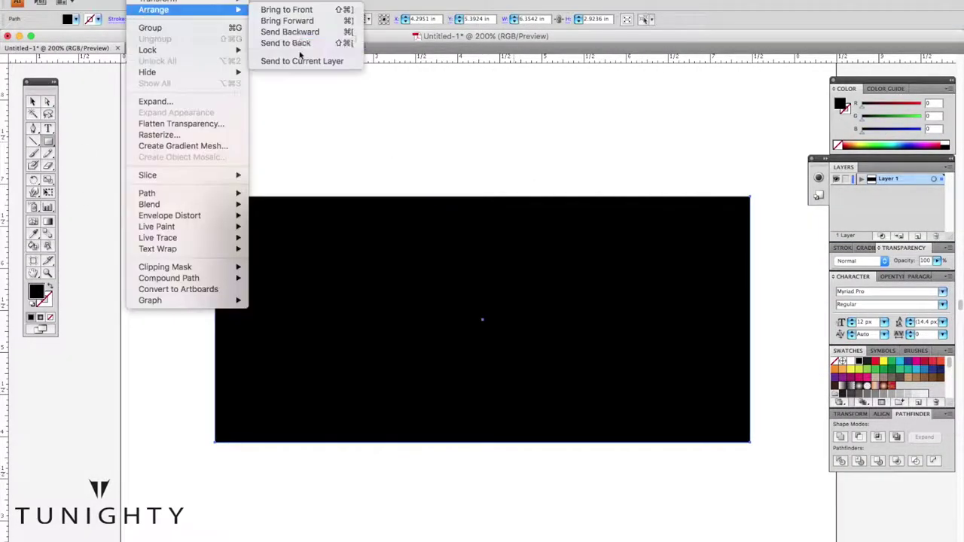
click(301, 41)
key(ctrl+minus)
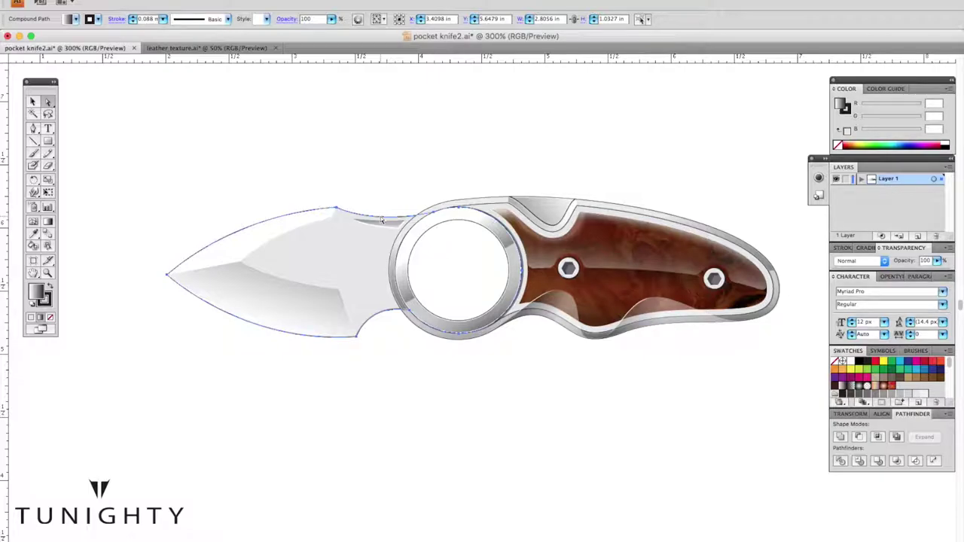
Unite the selected blade, bolster and handle shapes into one silhouette.
shift+click(556, 201)
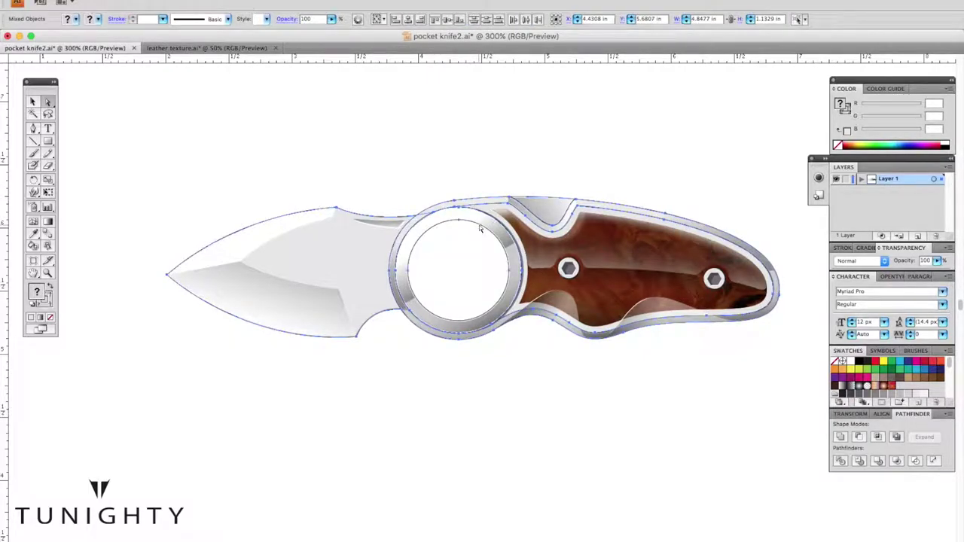
key(d)
key(ctrl+z)
key(ctrl+shift+z)
click(839, 437)
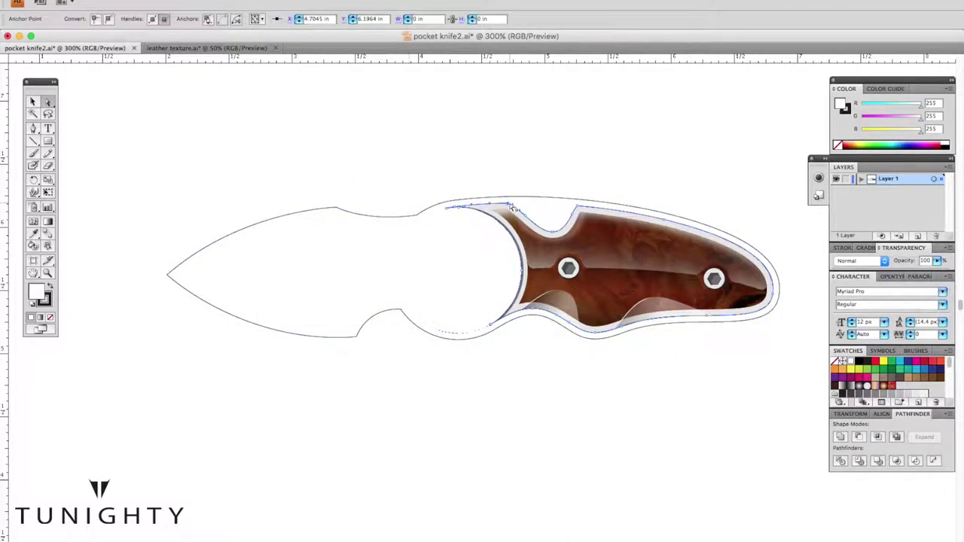
key(ctrl+z)
key(ctrl+z)
Check the merged silhouette in outline view, then return to colour preview.
key(ctrl+y)
key(ctrl+shift+z)
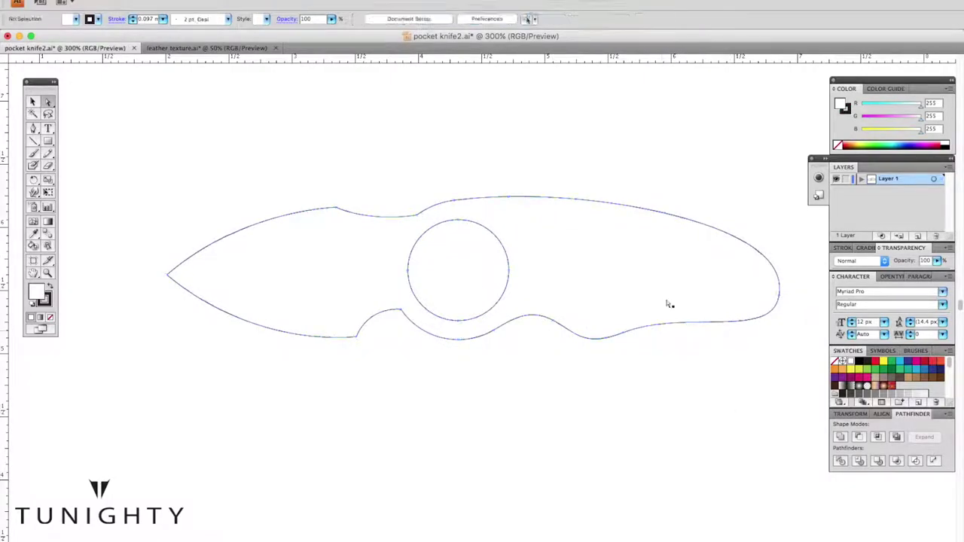
click(655, 285)
key(ctrl+y)
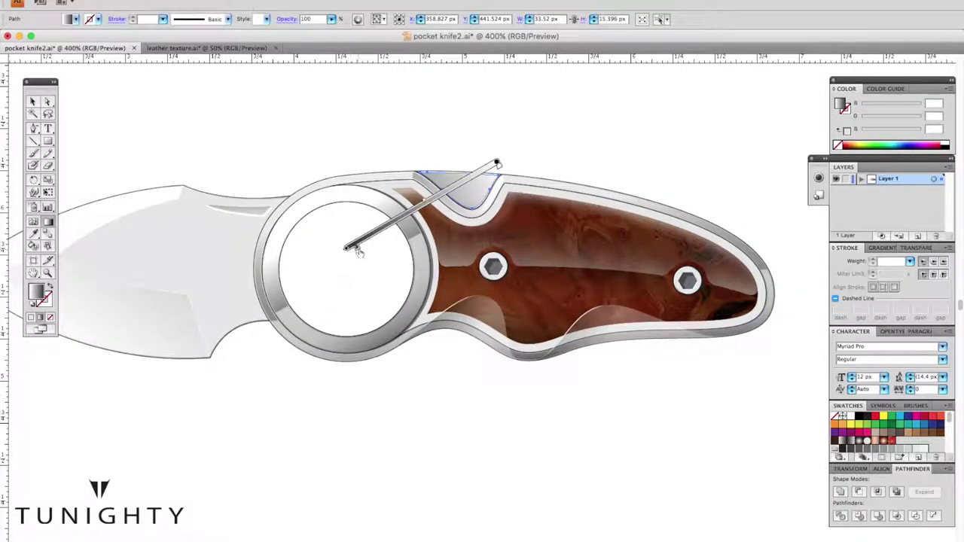
Shift the radial gradient's midpoint and centre and spread it across the whole knife.
click(33, 303)
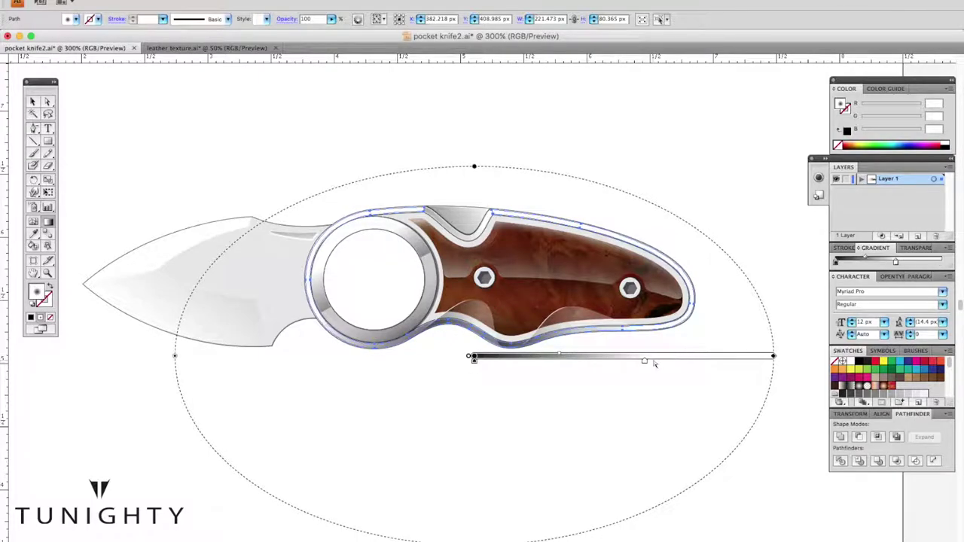
drag(540, 364, 675, 362)
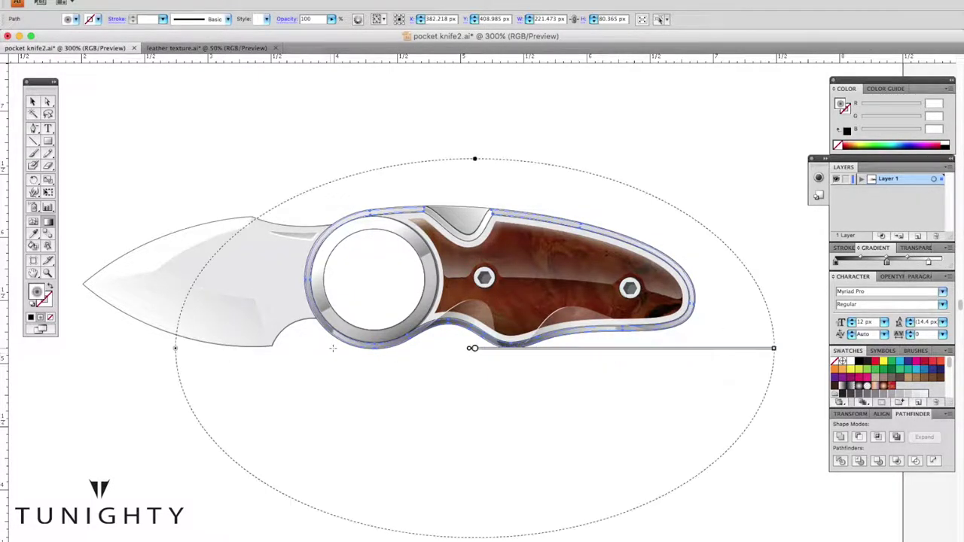
drag(604, 366, 583, 332)
key(super+minus)
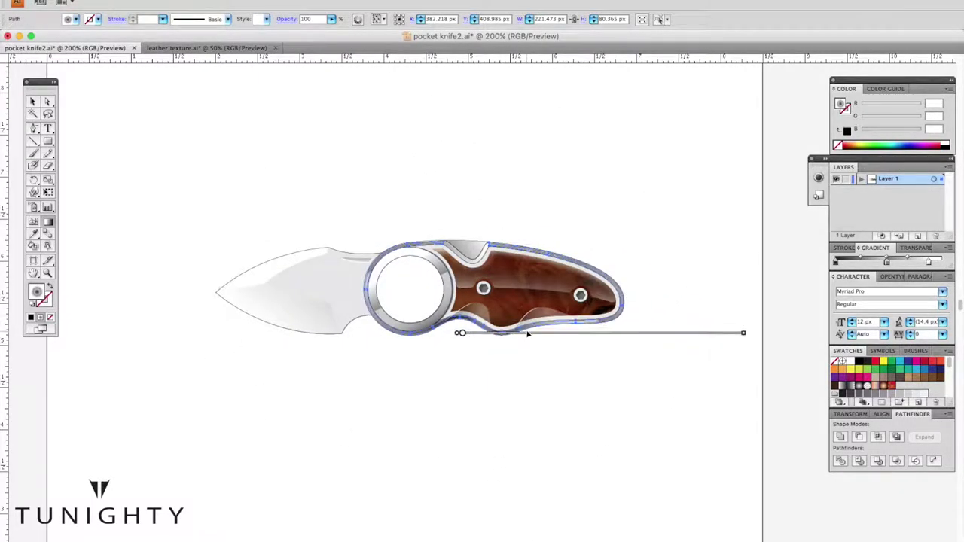
drag(489, 326, 771, 326)
drag(557, 330, 557, 336)
Flatten the radial gradient ellipse vertically and select its white stop.
key(super+equal)
key(super+equal)
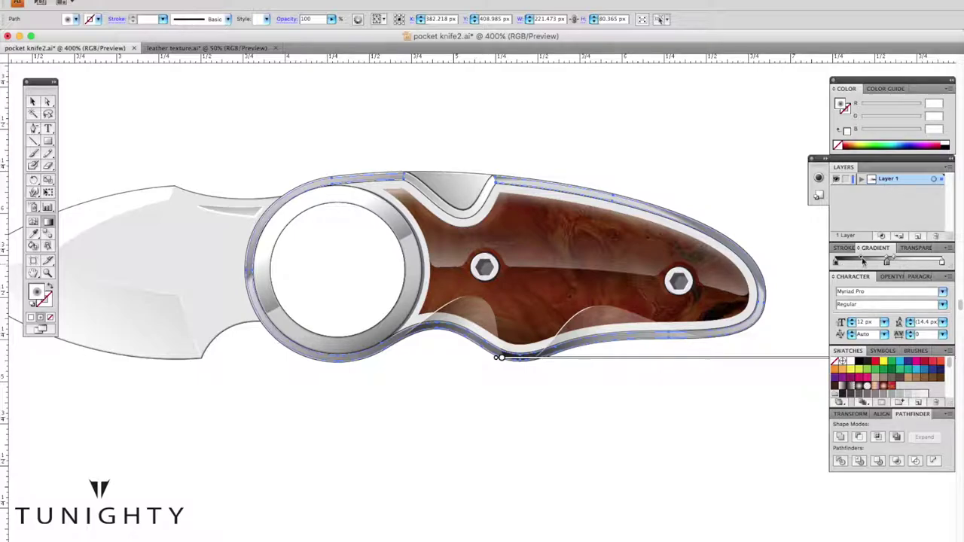
key(super+minus)
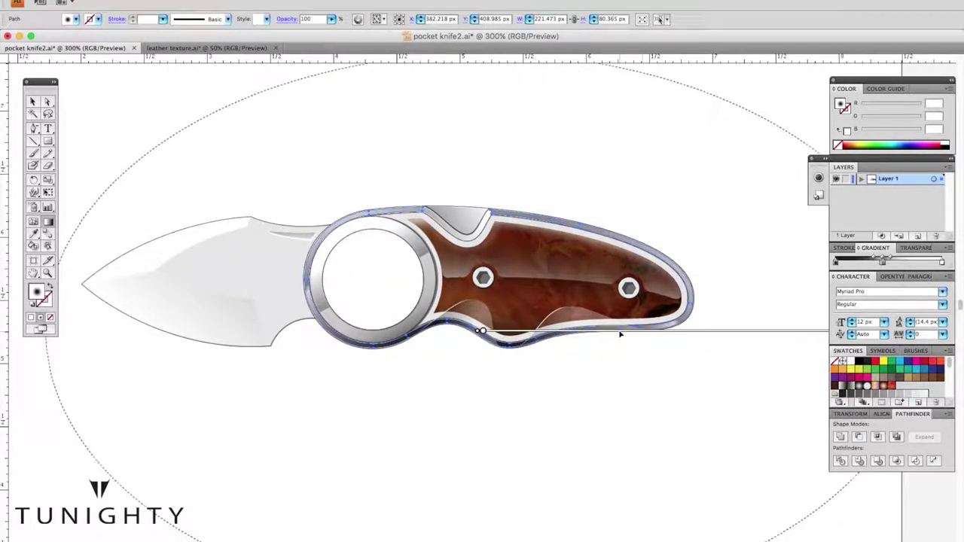
drag(722, 348, 603, 363)
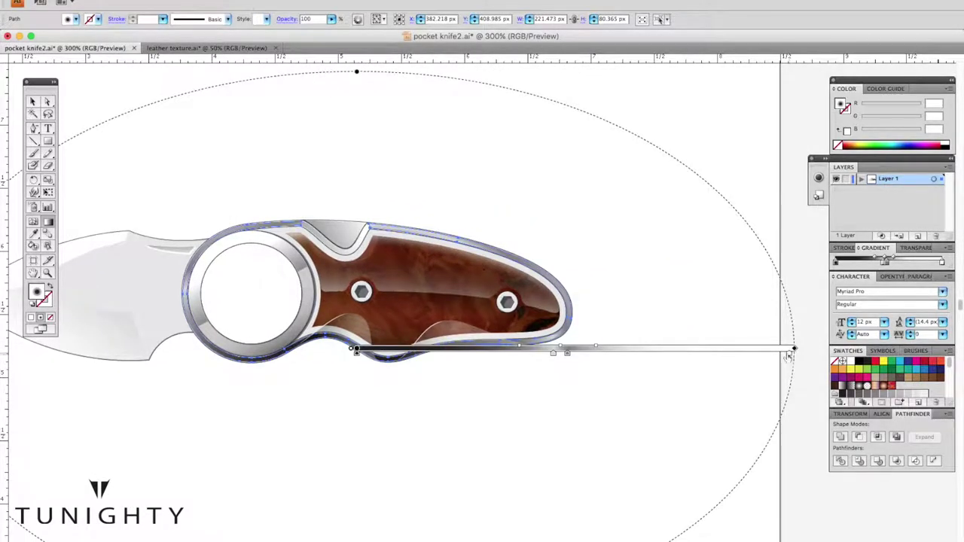
key(super+minus)
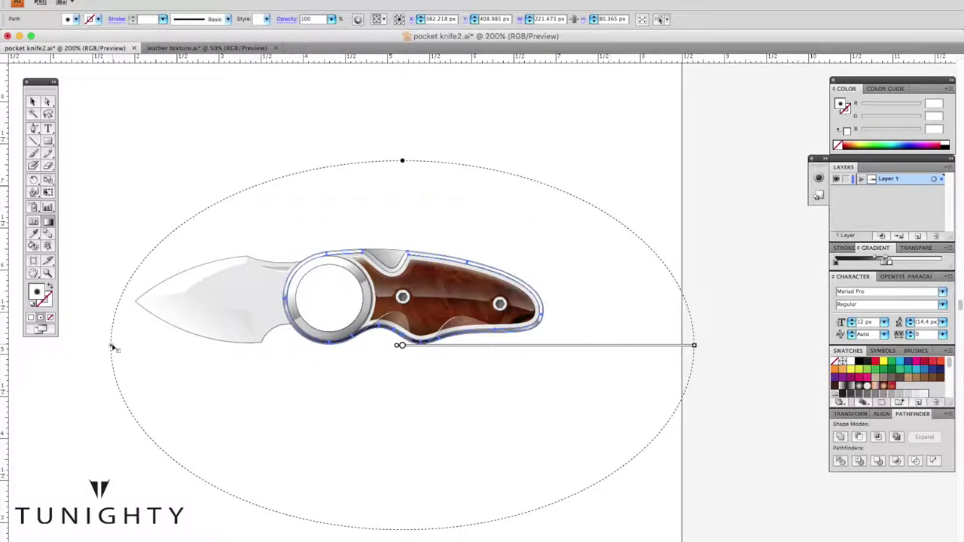
drag(403, 123, 403, 192)
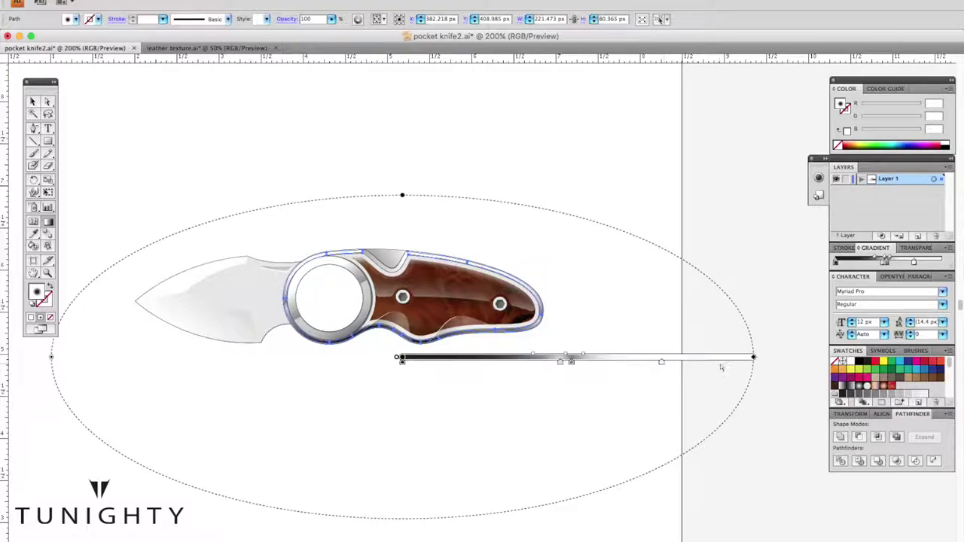
key(super+plus)
key(super+plus)
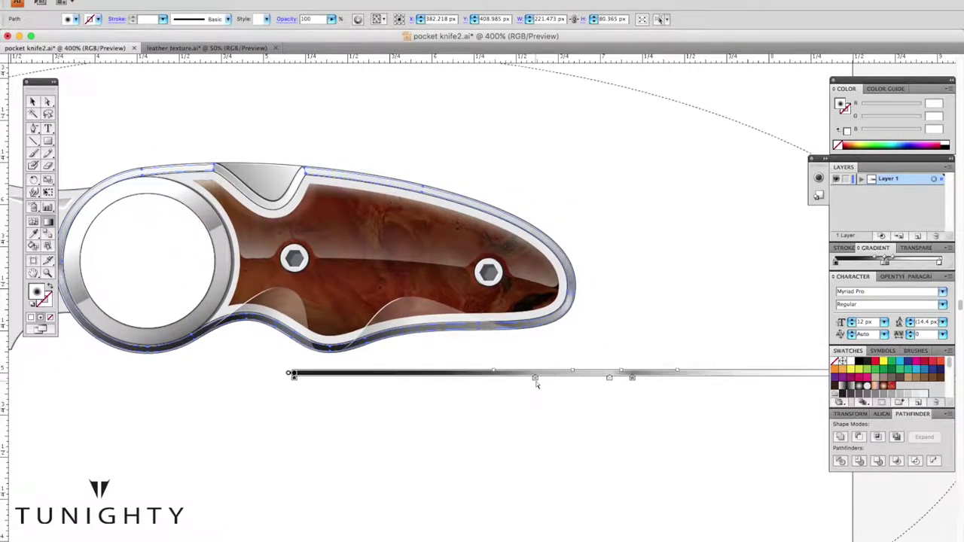
click(668, 413)
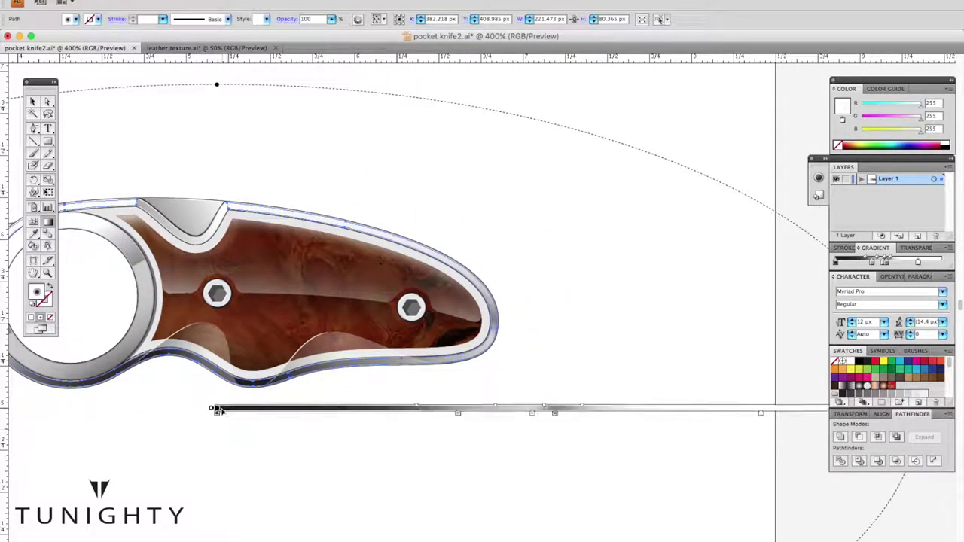
Deselect the oval and preview the knife handle outline against the gradient.
key(shift+super+a)
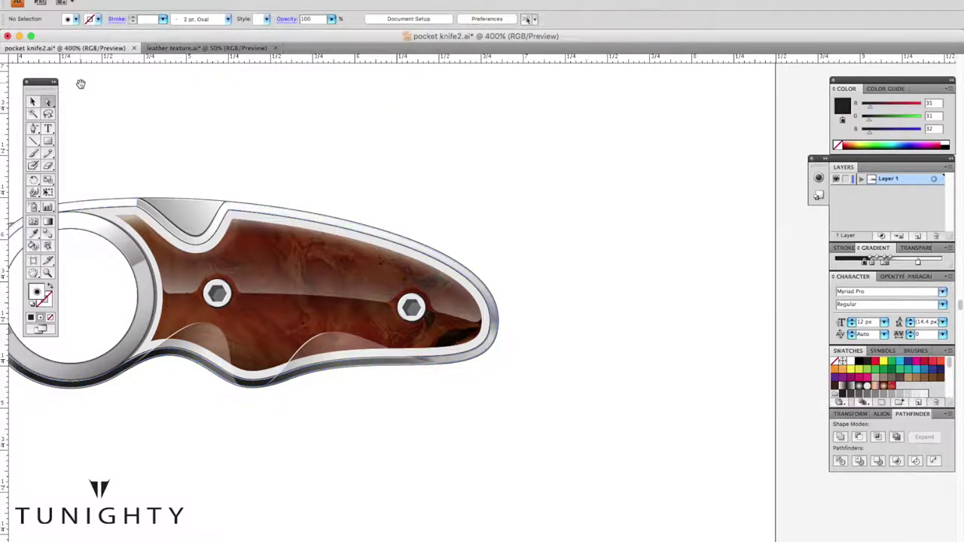
key(super+minus)
scroll(342, 146, right, 2)
click(527, 317)
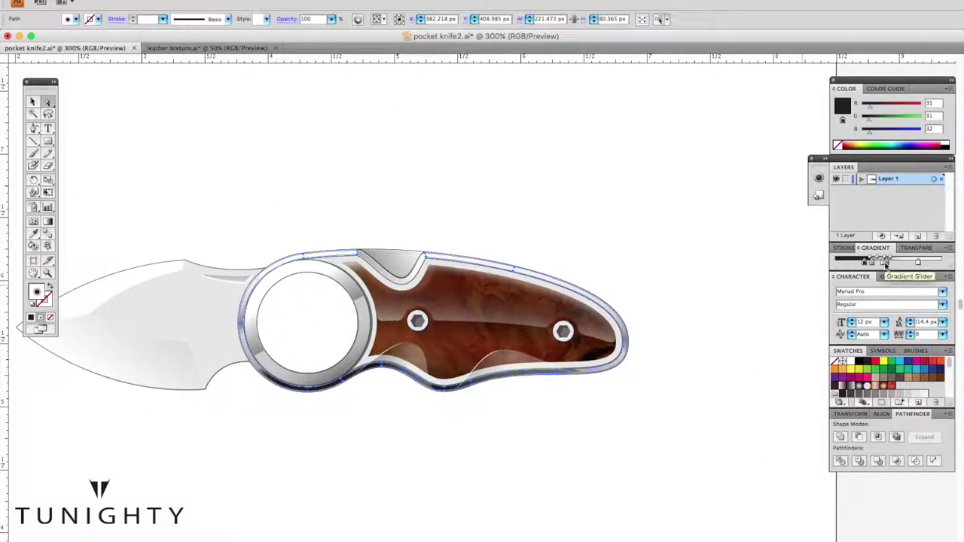
click(768, 274)
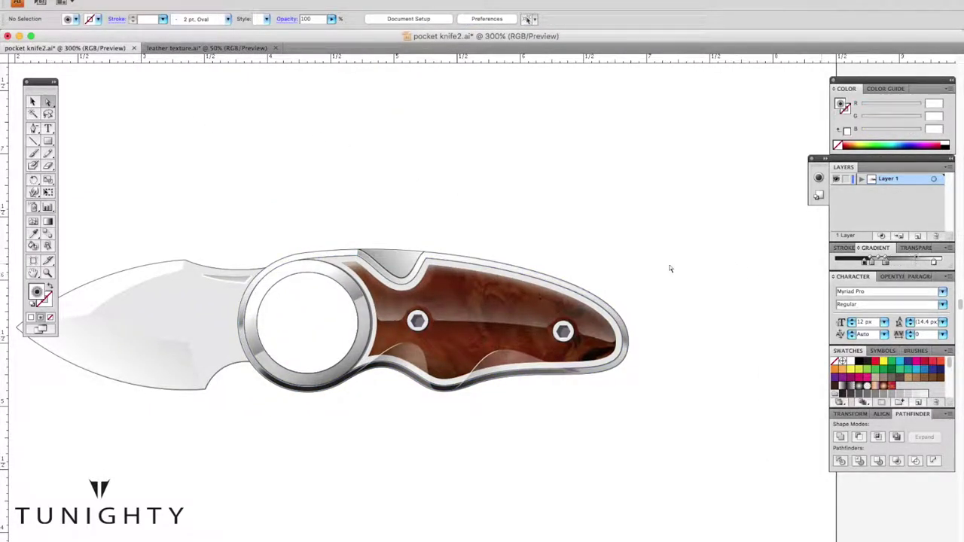
click(600, 302)
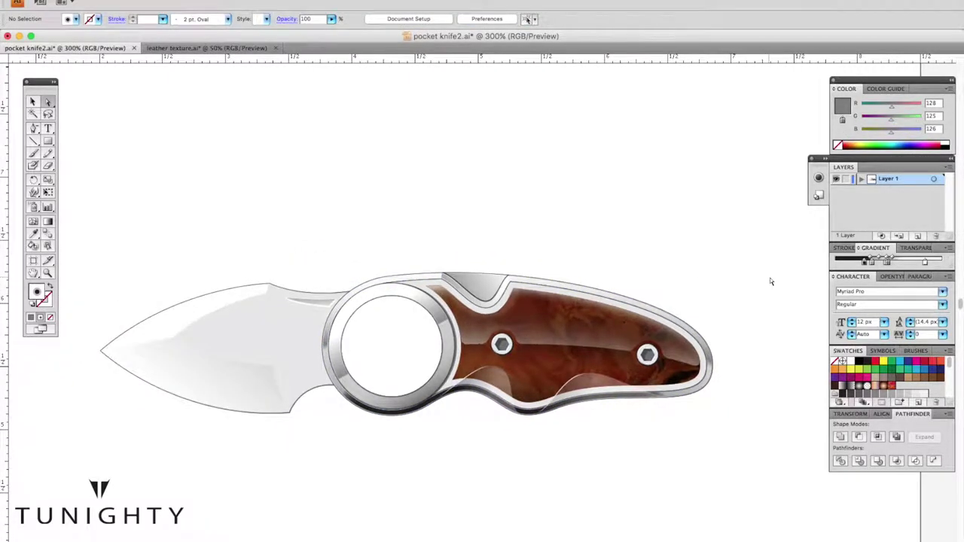
key(super+equal)
key(super+equal)
key(super+equal)
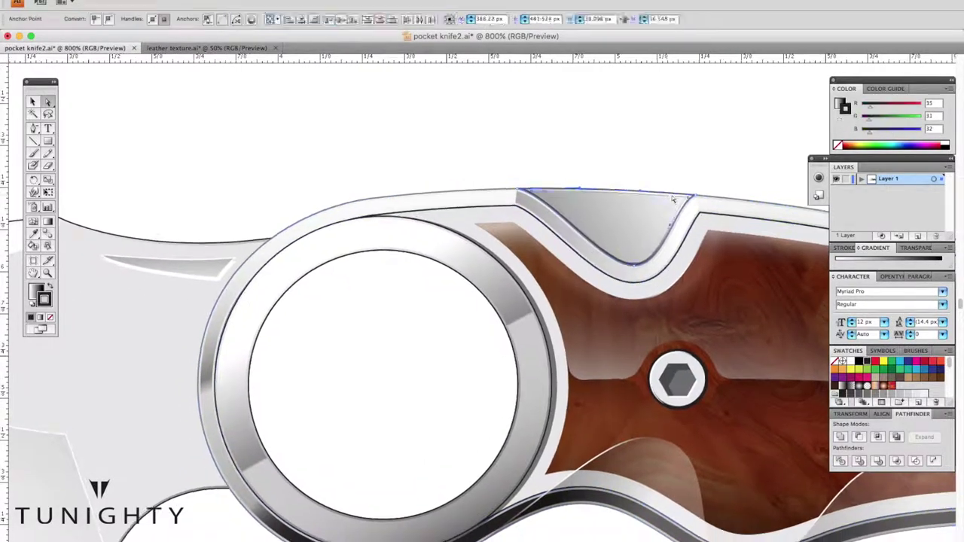
Zoom out to the whole knife and select the blade shape.
key(super+minus)
click(463, 161)
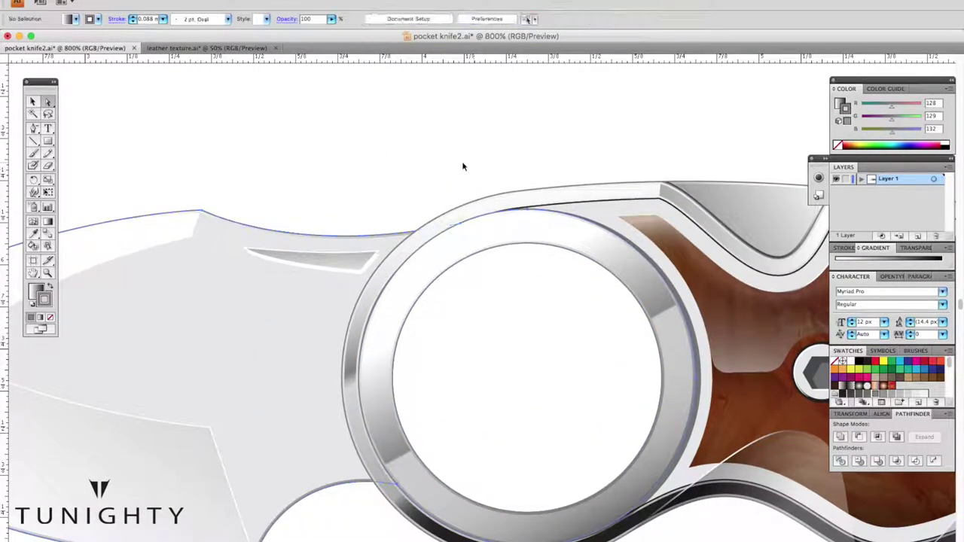
key(super+minus)
key(super+minus)
key(super+minus)
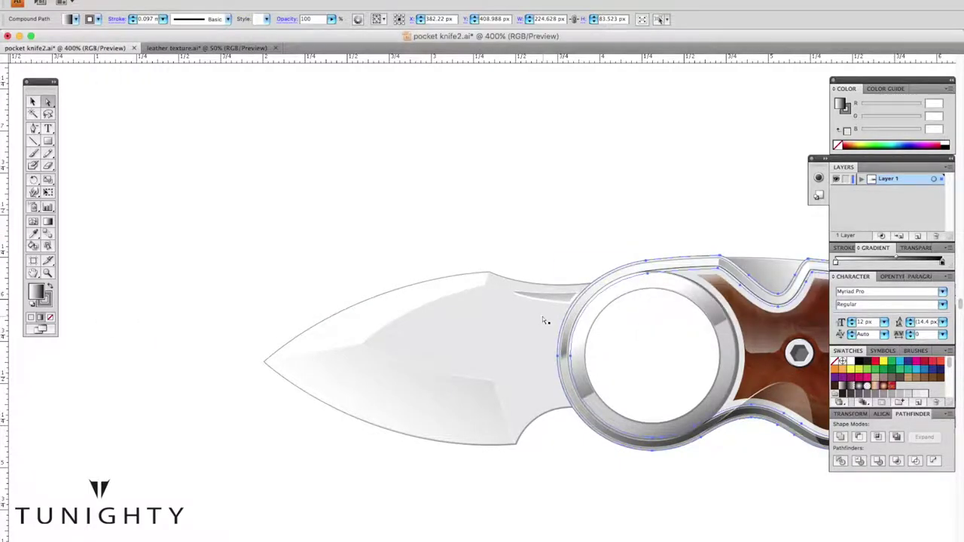
click(527, 317)
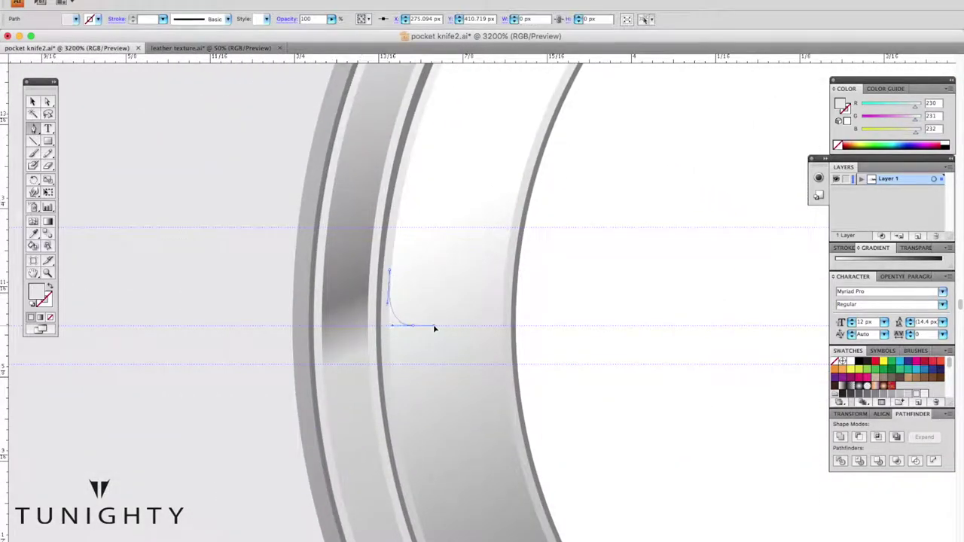
Extend the notch curve with another anchor and give it a black stroke.
click(497, 326)
click(859, 362)
click(846, 248)
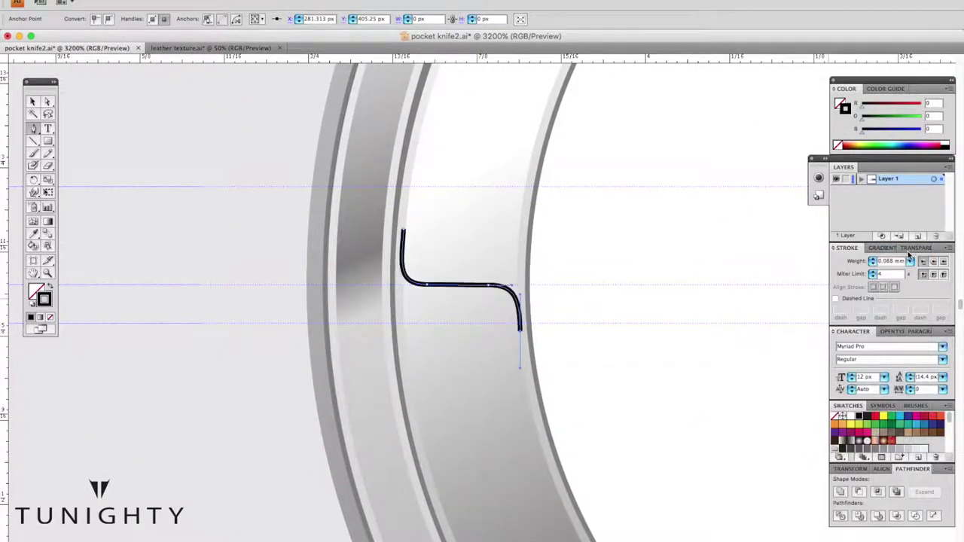
Zoom in on the notch curve and select the whole curve.
key(ctrl+z)
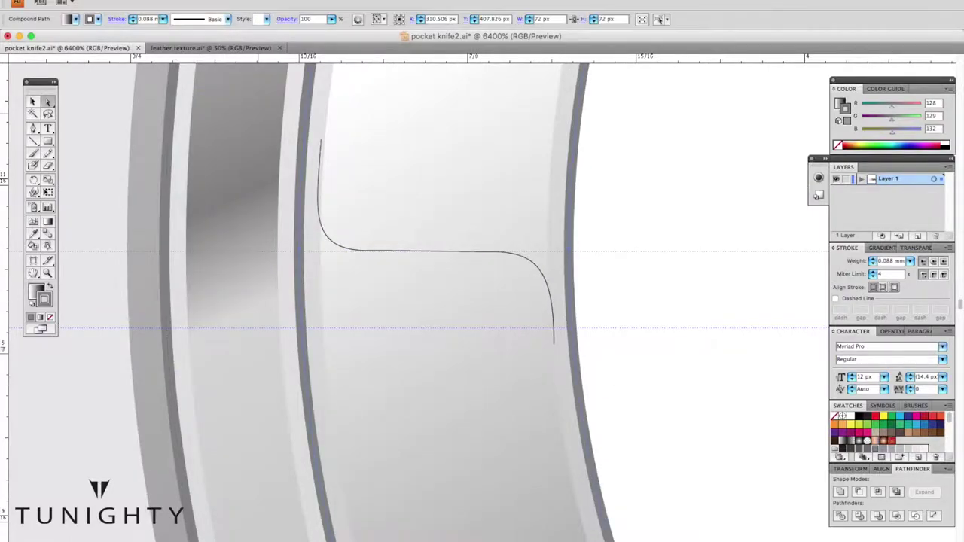
key(ctrl+a)
key(ctrl+minus)
key(ctrl+0)
scroll(333, 252, up, 3)
scroll(264, 254, up, 2)
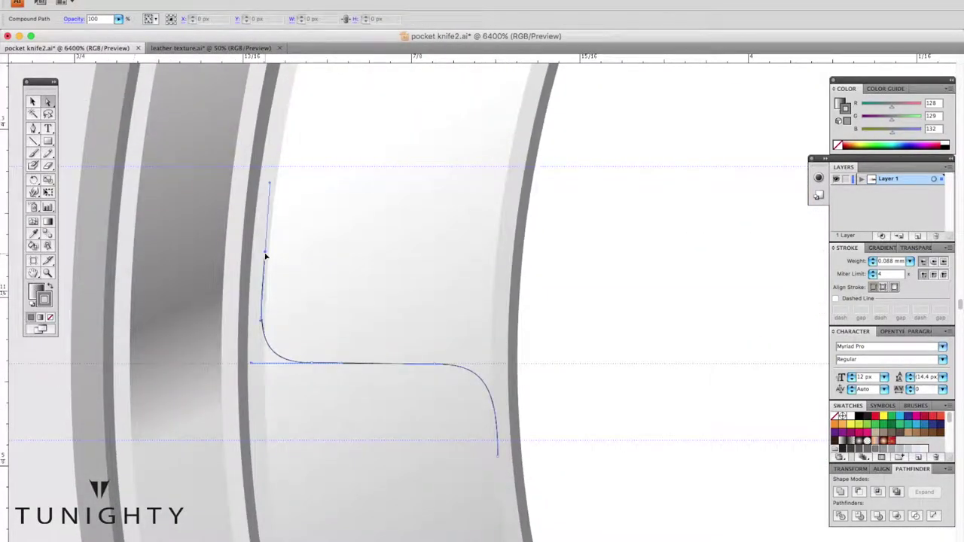
click(308, 364)
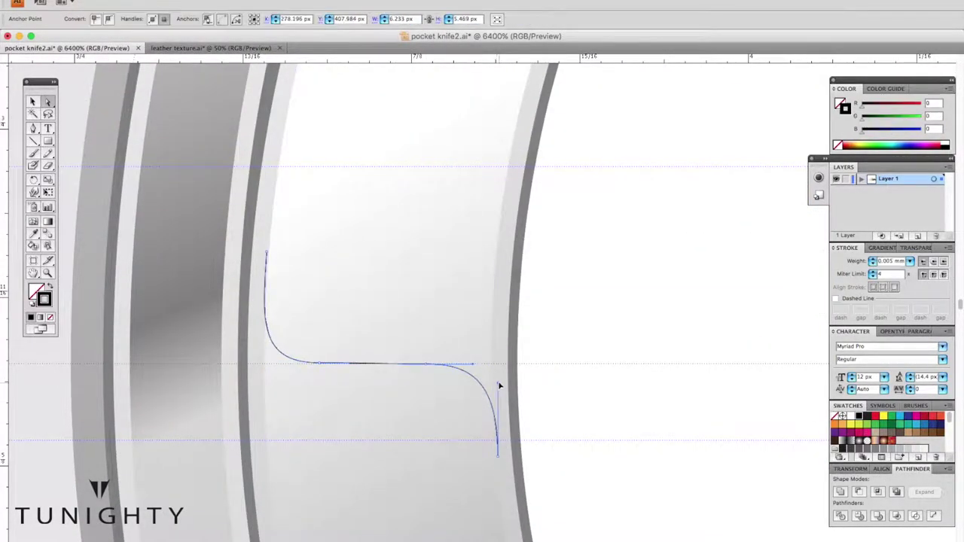
scroll(499, 387, right, 1)
click(233, 349)
key(ctrl+minus)
key(ctrl+minus)
key(ctrl+minus)
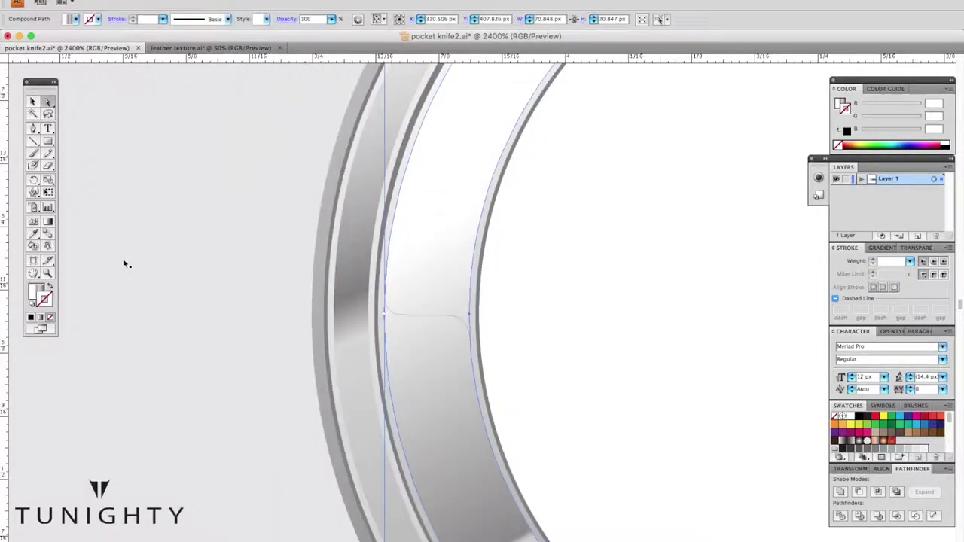
key(ctrl+minus)
key(ctrl+minus)
key(ctrl+plus)
key(ctrl+plus)
Set up the Rotate tool around the ring centre for copying the notch curve.
key(r)
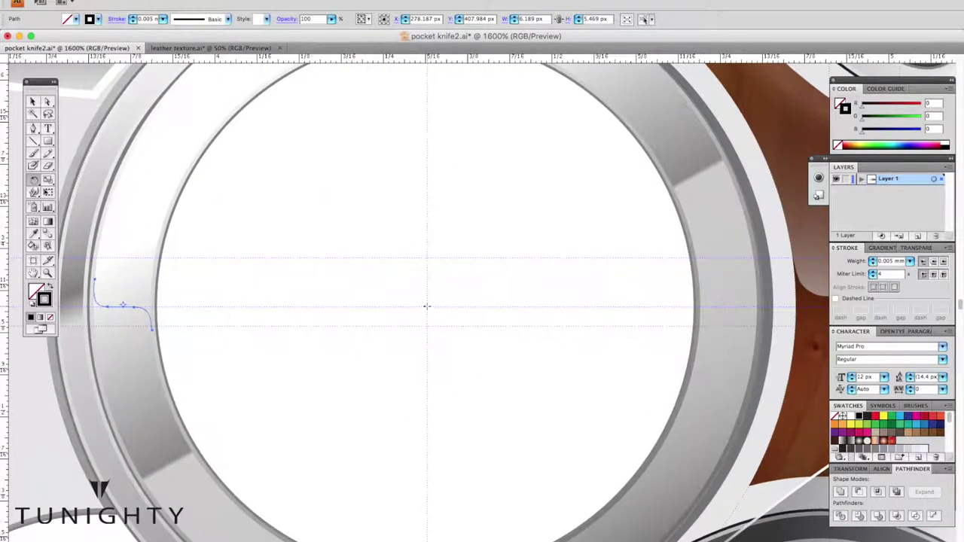
key(ctrl+plus)
key(ctrl+plus)
key(ctrl+plus)
key(a)
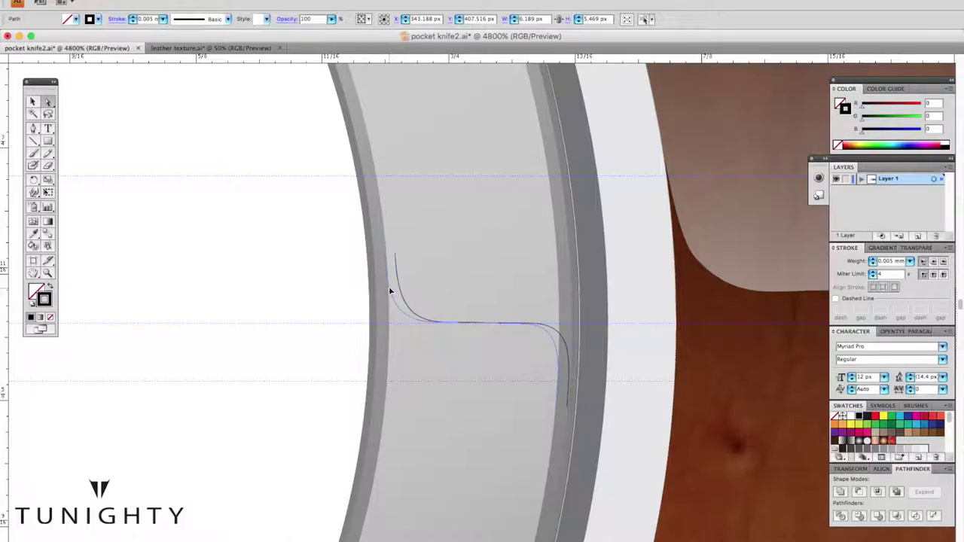
key(ctrl+minus)
key(ctrl+minus)
key(ctrl+minus)
key(r)
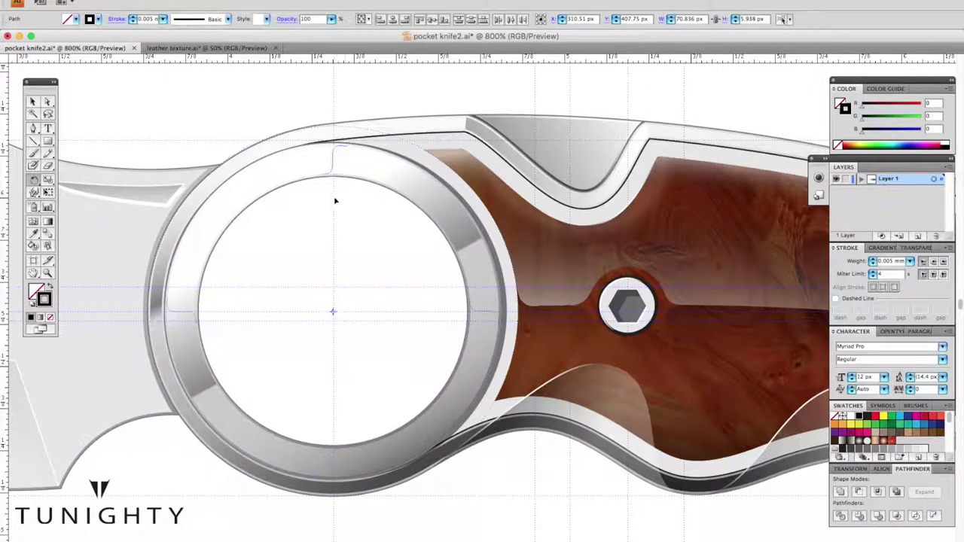
key(a)
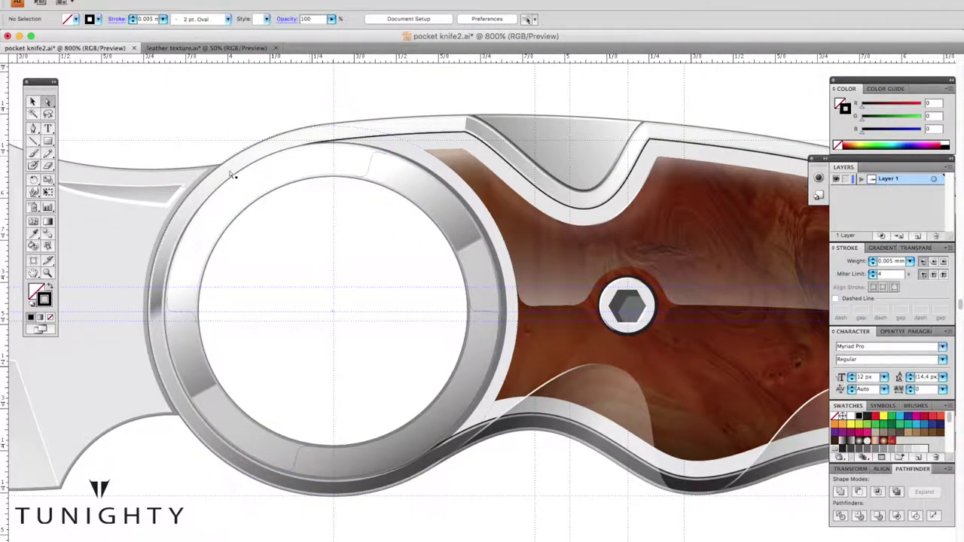
key(ctrl+plus)
key(ctrl+plus)
key(ctrl+plus)
key(ctrl+plus)
key(ctrl+plus)
key(ctrl+plus)
Select the ring group and view the whole ring.
scroll(510, 305, down, 5)
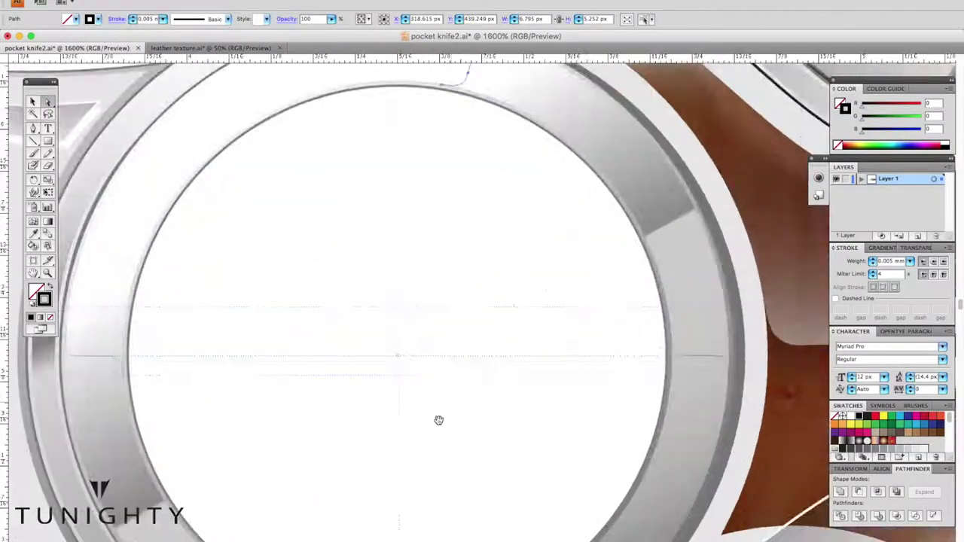
scroll(439, 417, up, 3)
scroll(379, 230, up, 2)
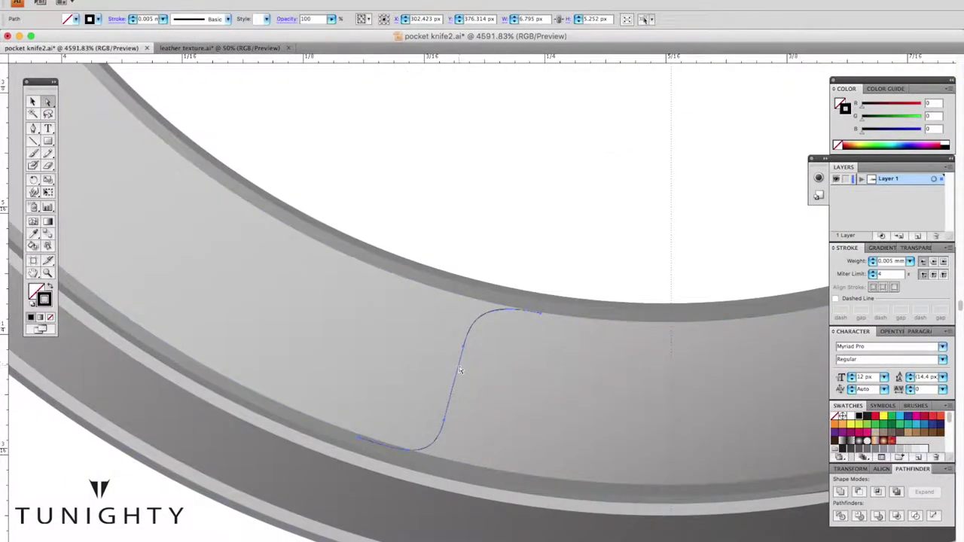
scroll(490, 301, down, 5)
scroll(519, 244, up, 3)
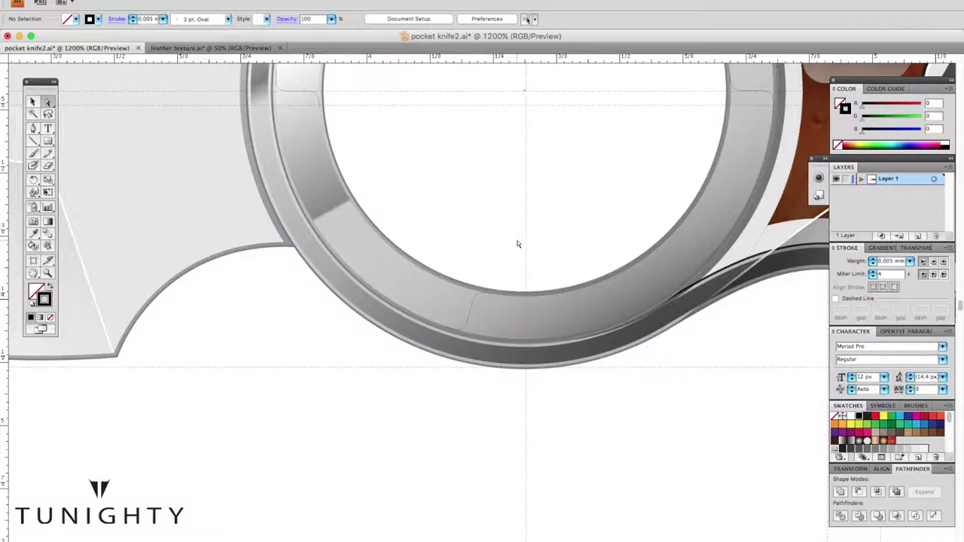
scroll(517, 244, up, 3)
click(523, 254)
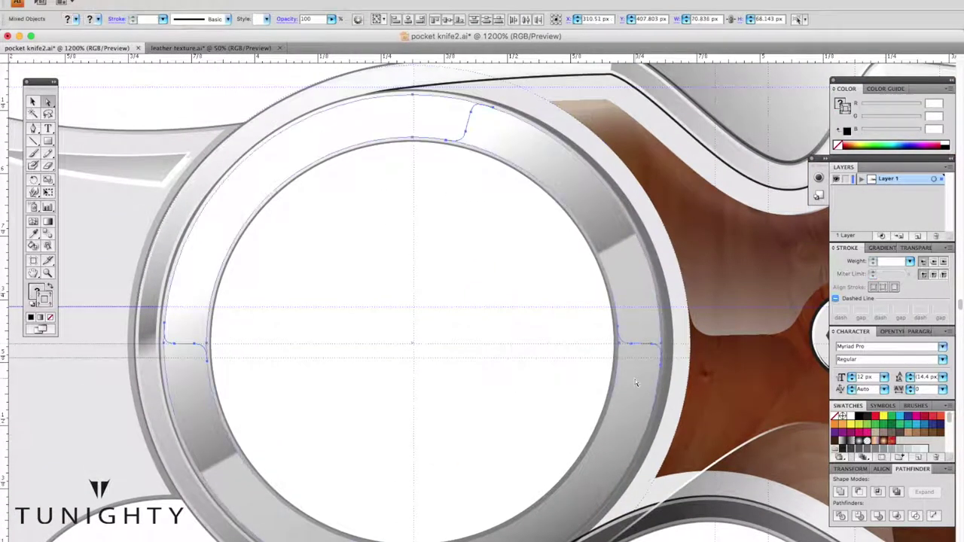
scroll(452, 189, up, 2)
key(ctrl+minus)
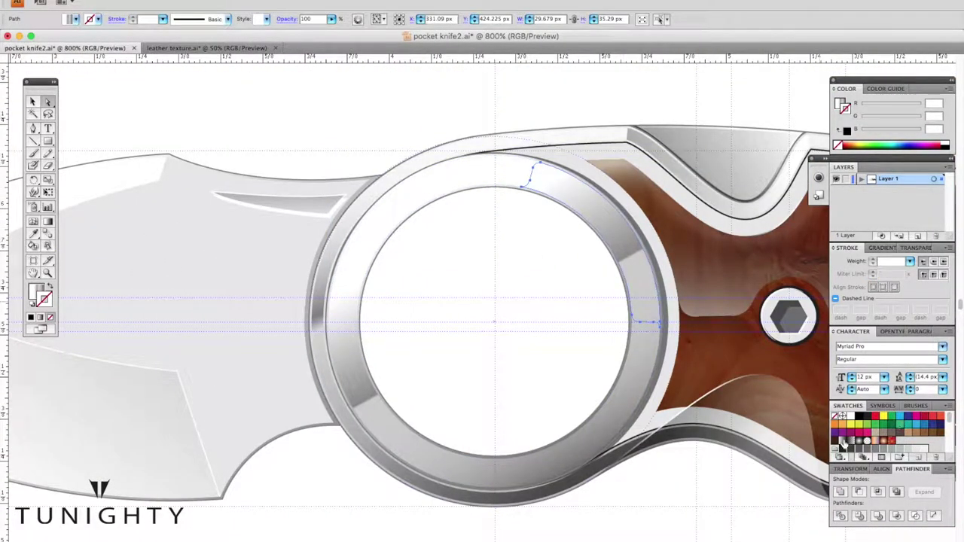
Apply dark diagonal linear gradients to the ring's lower-right and left inner band sections.
click(877, 247)
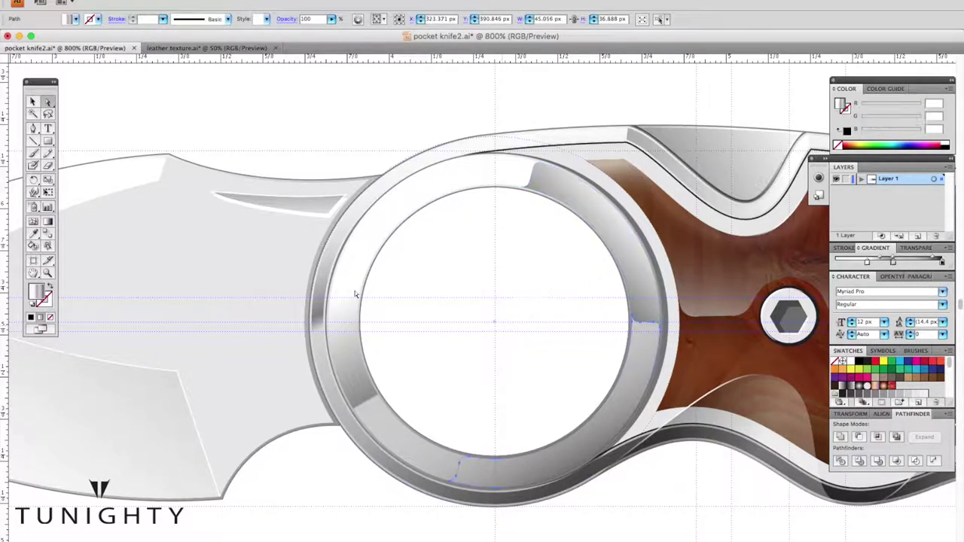
mouse_move(531, 372)
mouse_down()
mouse_move(624, 409)
mouse_move(650, 534)
mouse_up()
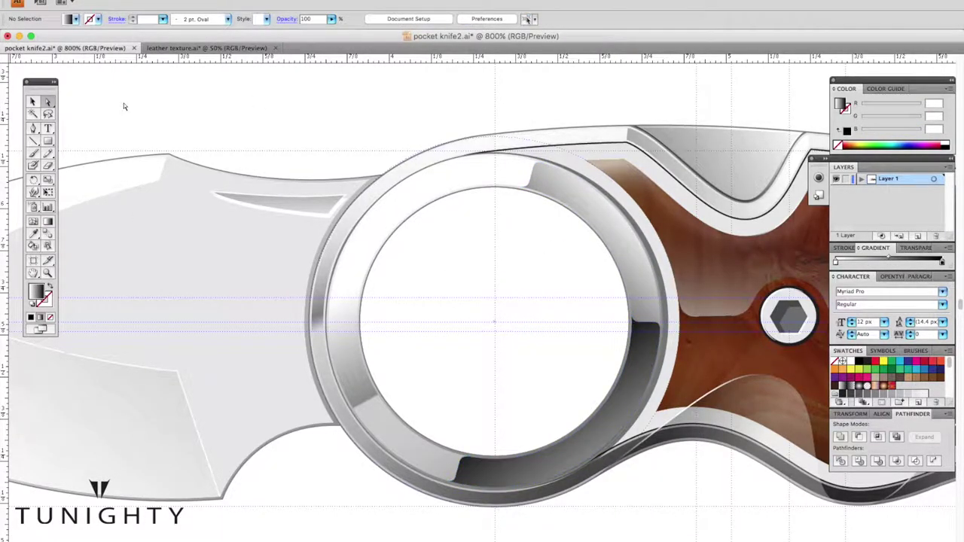
click(343, 346)
key(g)
drag(350, 446, 512, 251)
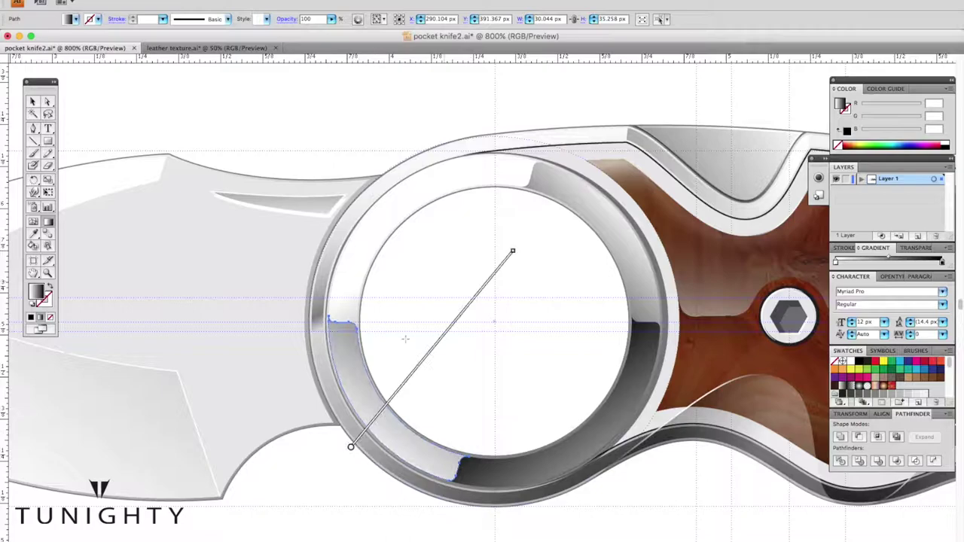
drag(263, 349, 647, 445)
scroll(164, 105, down, 2)
key(ctrl+shift+a)
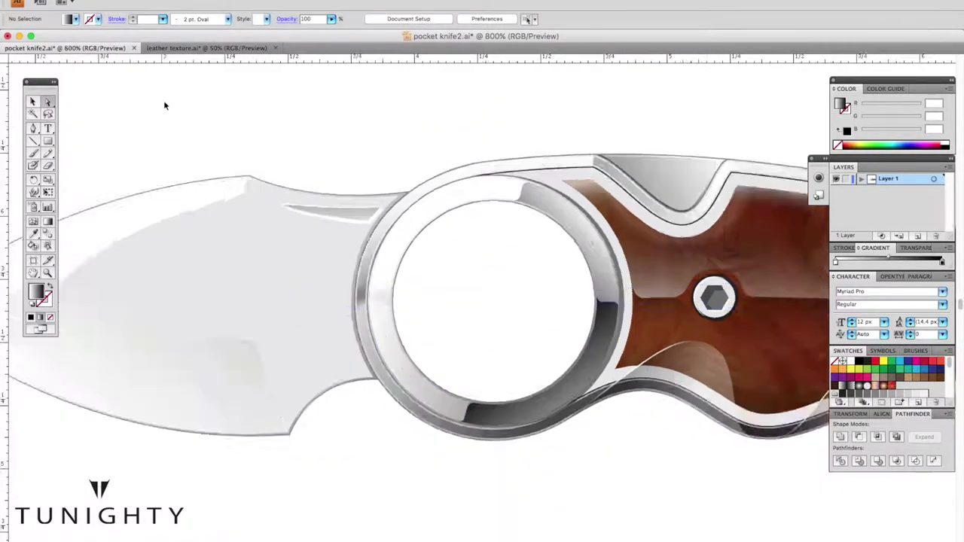